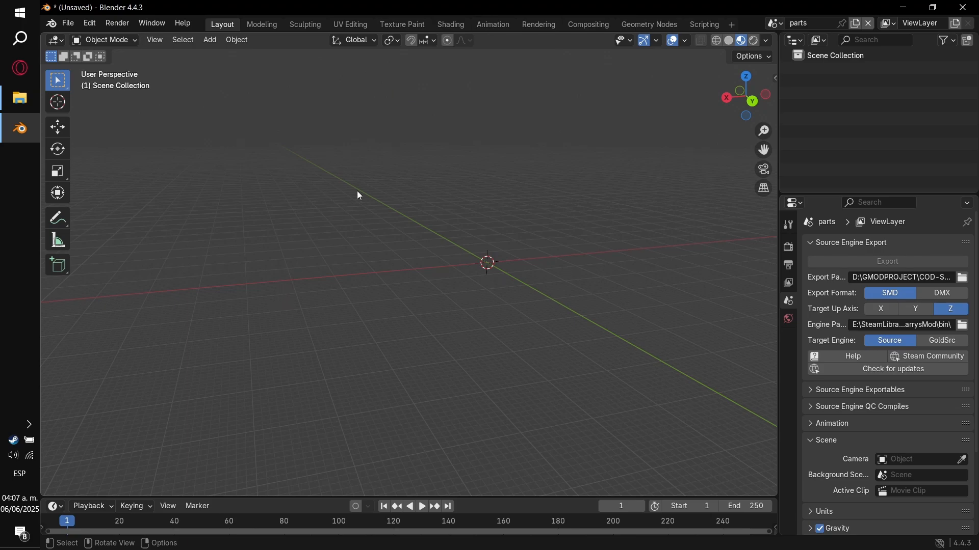
pyautogui.moveTo(359, 213)
pyautogui.mouseDown(button='middle')
pyautogui.moveTo(446, 243)
pyautogui.moveTo(319, 226)
pyautogui.moveTo(355, 228)
pyautogui.mouseUp(button='middle')
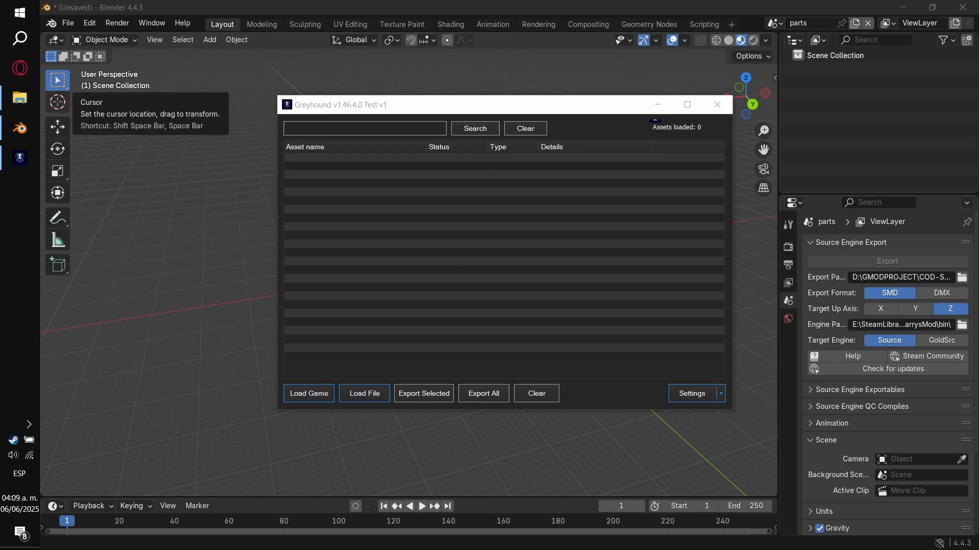
# Switch to the web browser and look over the dtzxporter/cast repository page on GitHub.
pyautogui.moveTo(20, 67)
pyautogui.click(297, 66)
pyautogui.scroll(-2, 394, 288)
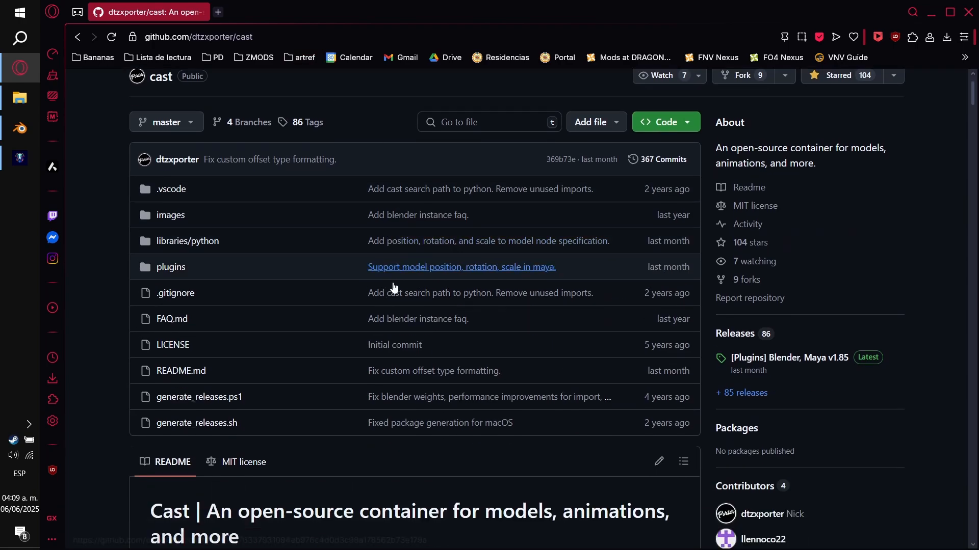
pyautogui.scroll(-2, 388, 278)
pyautogui.scroll(1, 352, 271)
pyautogui.scroll(1, 417, 234)
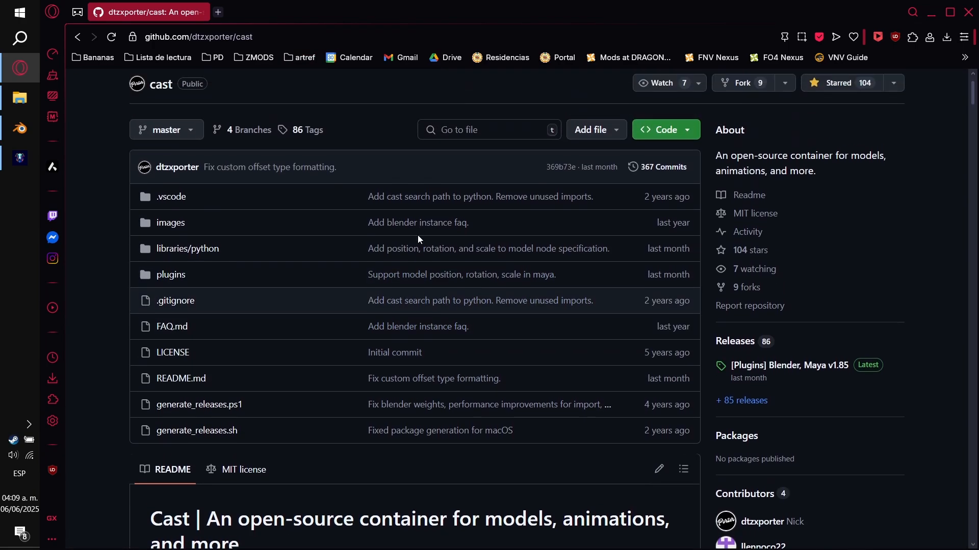
pyautogui.scroll(-3, 346, 352)
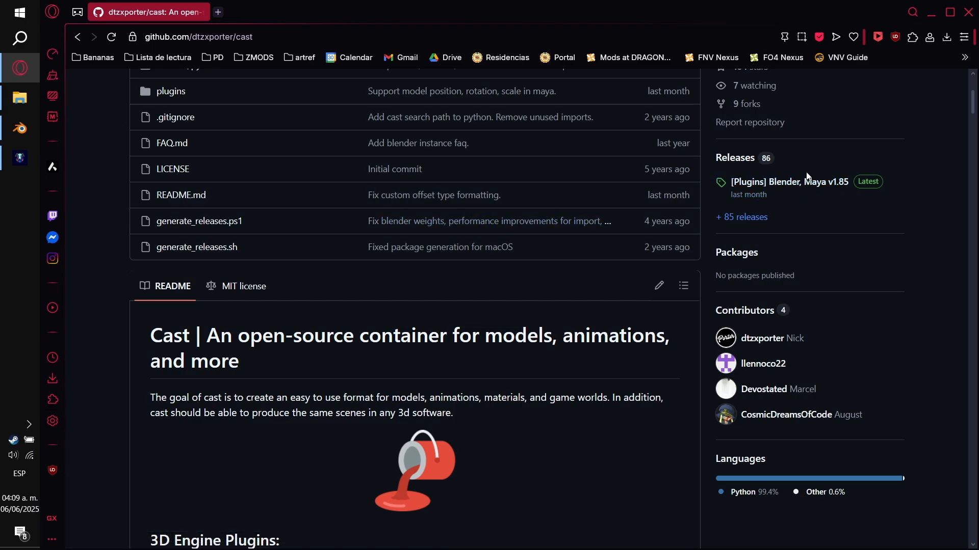
# View the downloadable assets of the Blender, Maya v1.85 plugin release and close the browser.
pyautogui.click(795, 182)
pyautogui.scroll(-10, 300, 310)
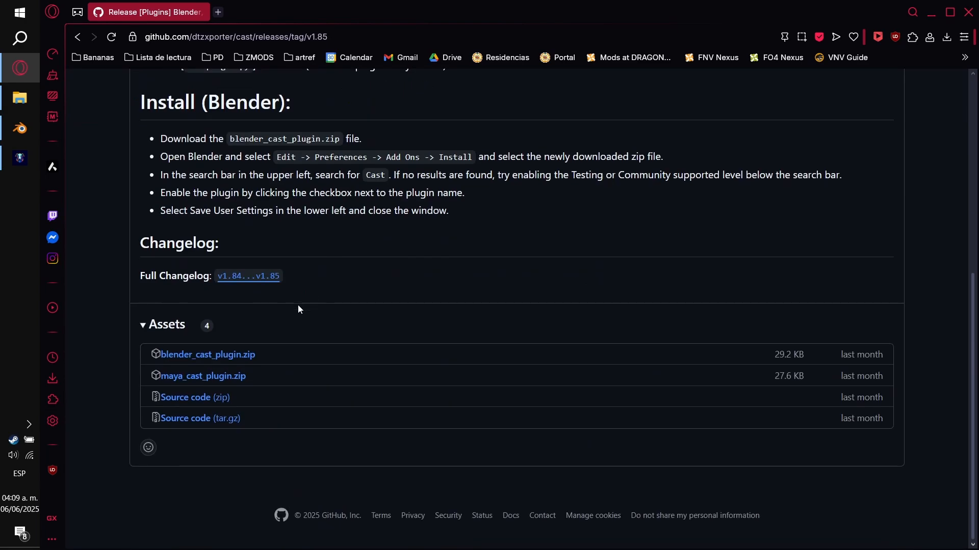
pyautogui.hotkey('alt', 'Left')
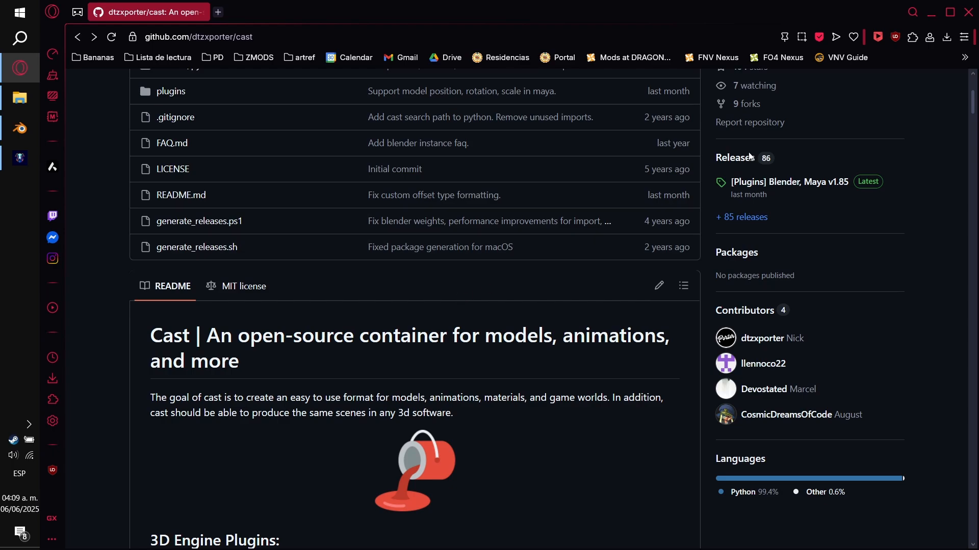
pyautogui.click(973, 15)
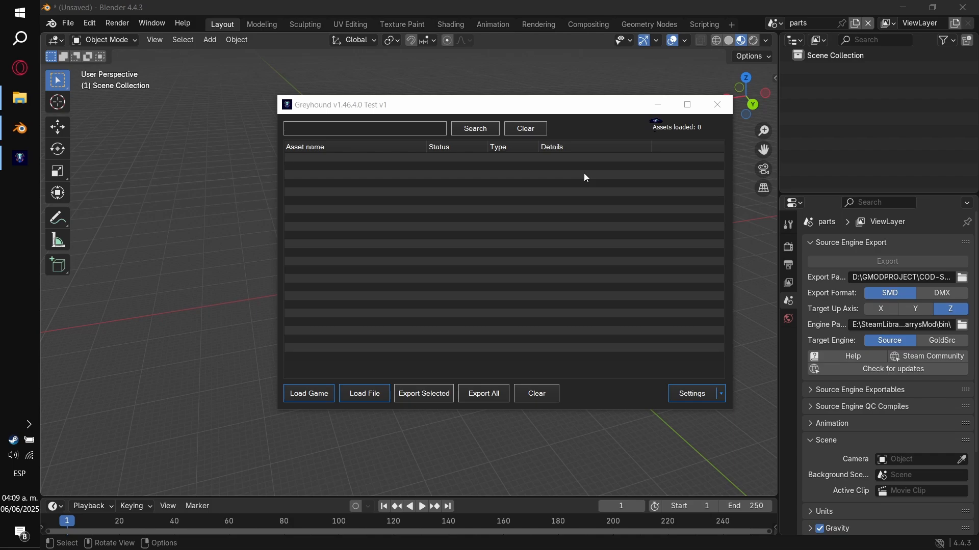
# Try to load assets from a running game in Greyhound and dismiss the message.
pyautogui.click(562, 114)
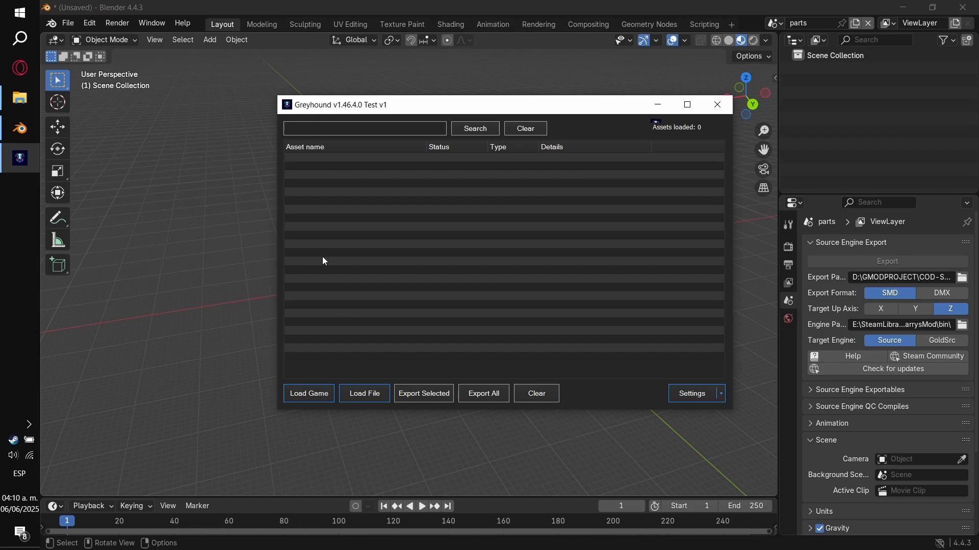
pyautogui.click(302, 399)
pyautogui.click(622, 332)
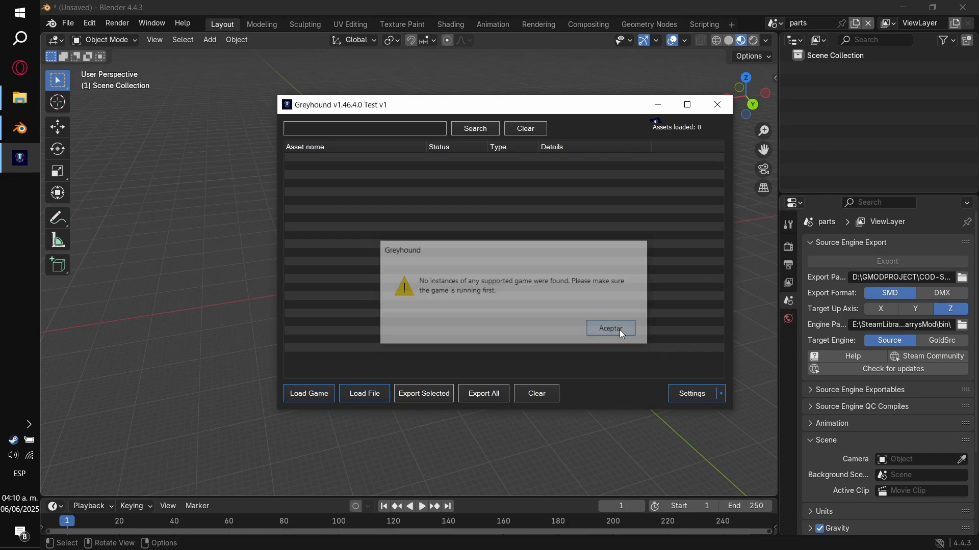
# Review Greyhound's in-game, model and animation export settings.
pyautogui.click(691, 396)
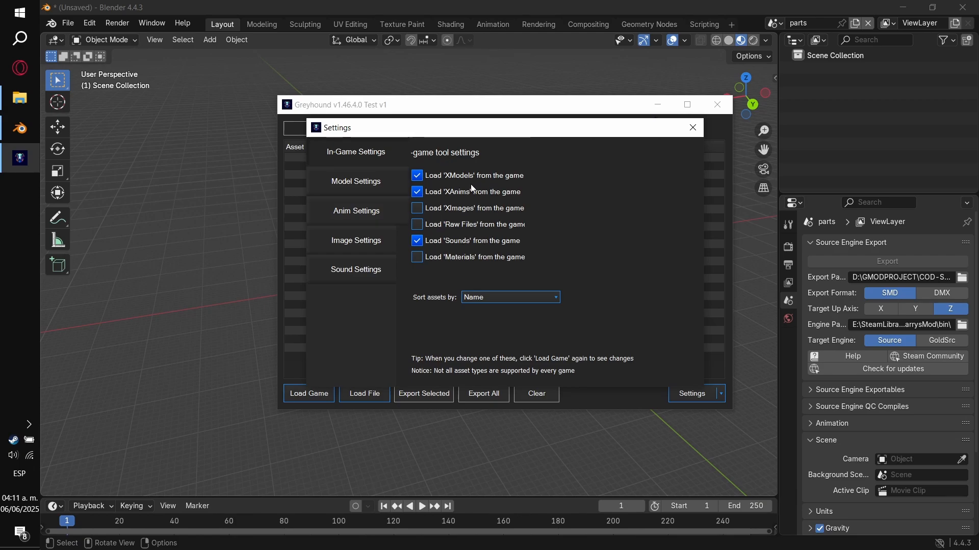
pyautogui.click(370, 187)
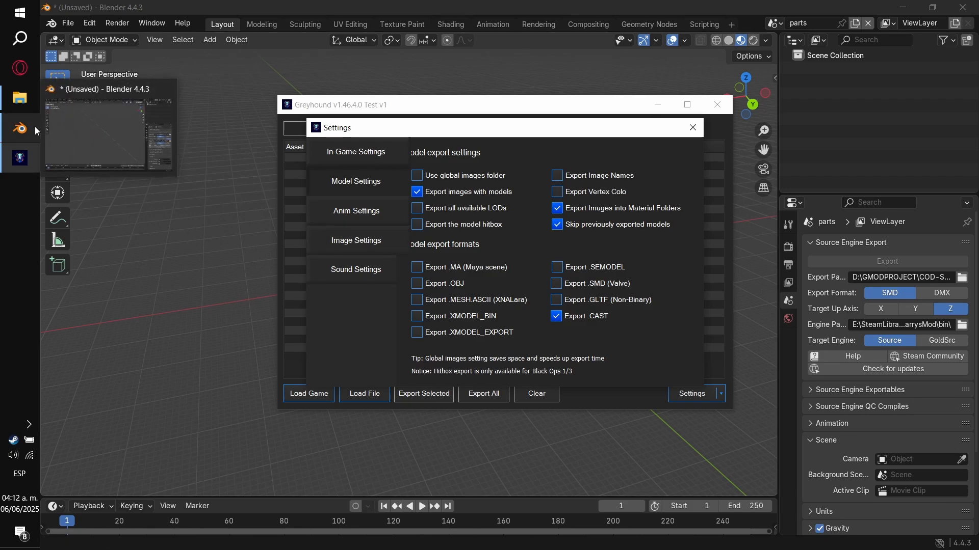
pyautogui.click(356, 223)
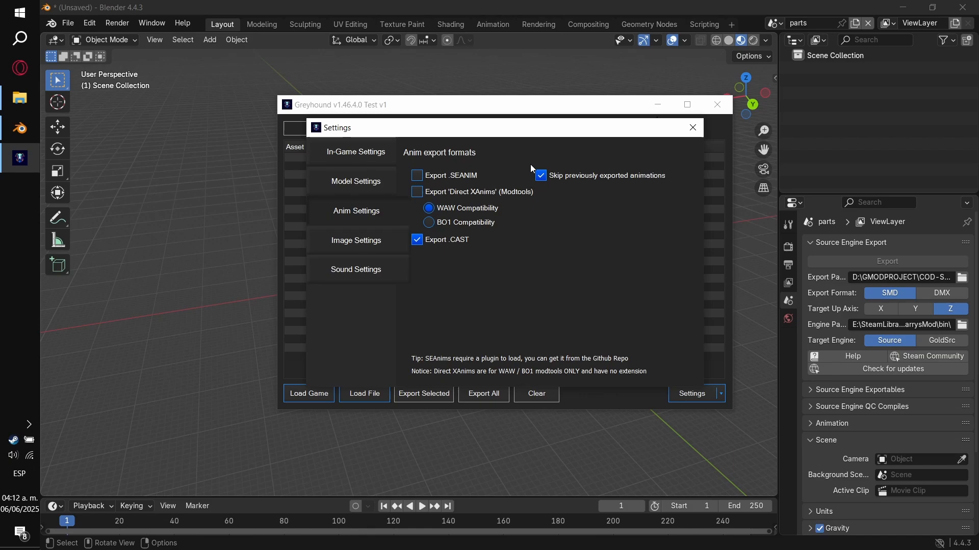
# Check the image export format choices and the sound export settings, and close the settings window.
pyautogui.click(390, 240)
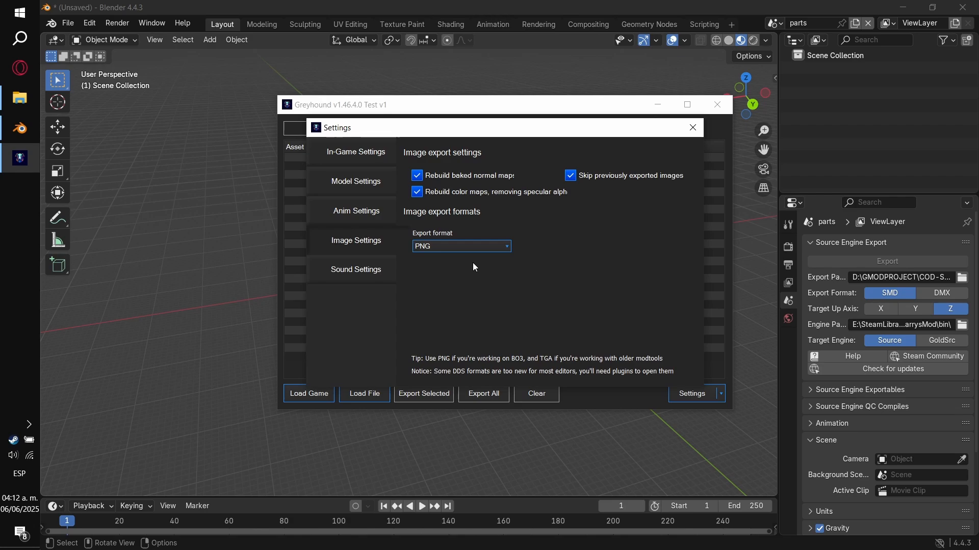
pyautogui.click(508, 246)
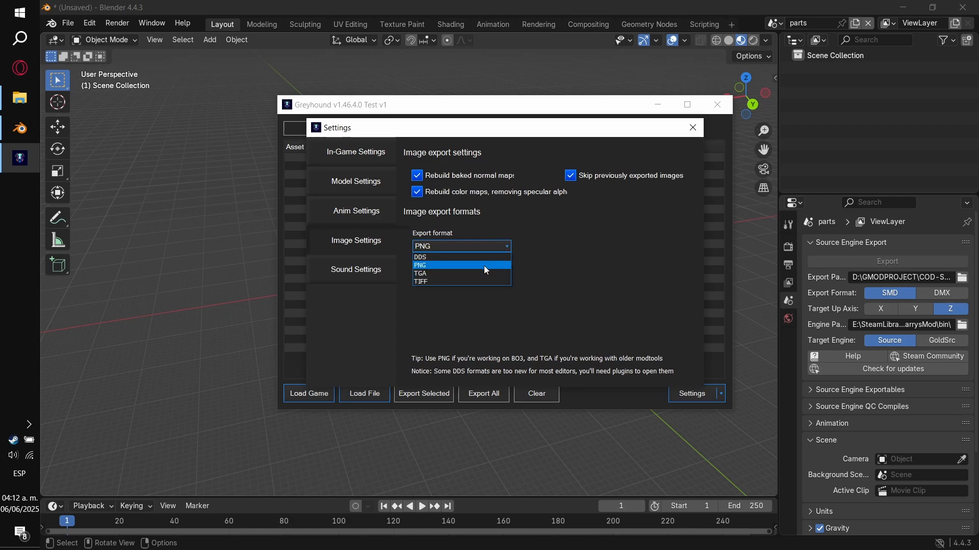
pyautogui.click(666, 241)
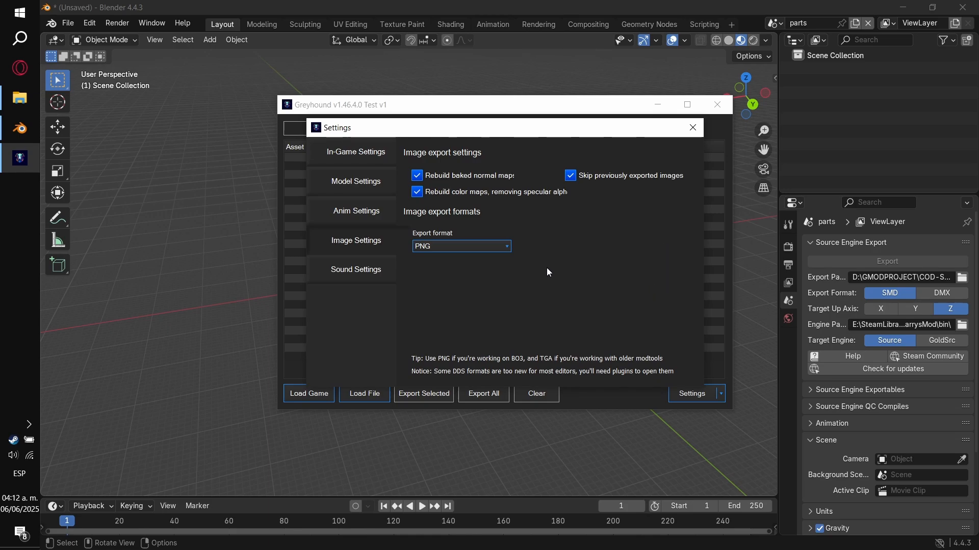
pyautogui.click(355, 272)
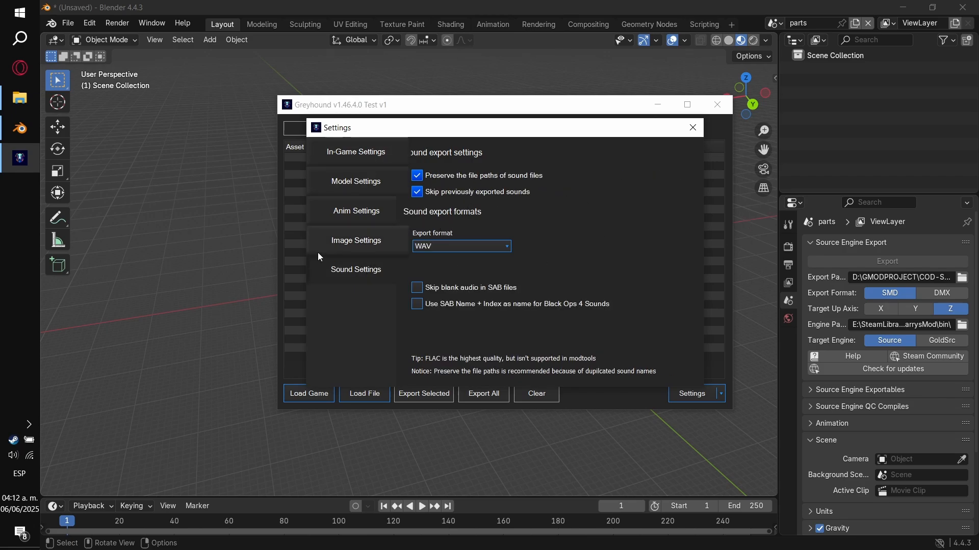
pyautogui.click(693, 132)
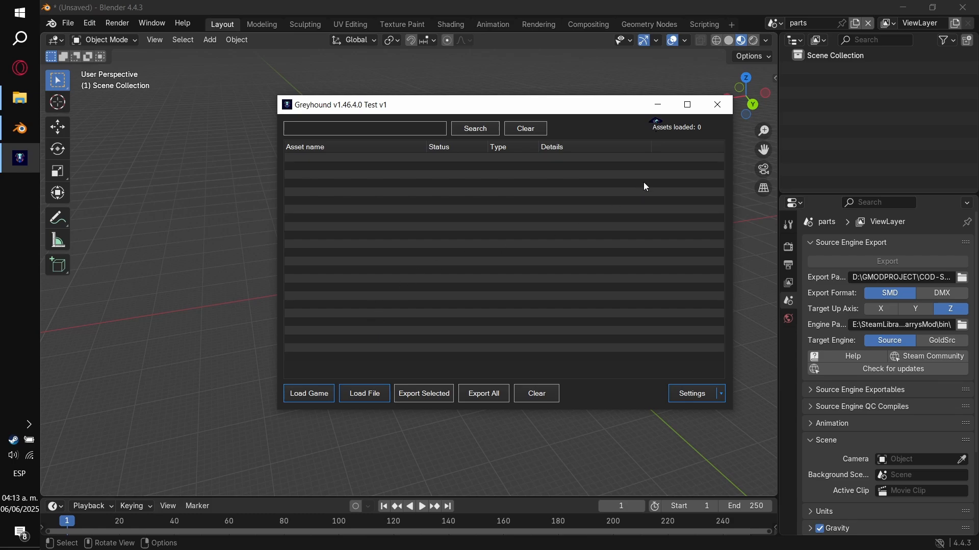
# Switch to File Explorer and go to Greyhound's exported_files folder.
pyautogui.moveTo(12, 111)
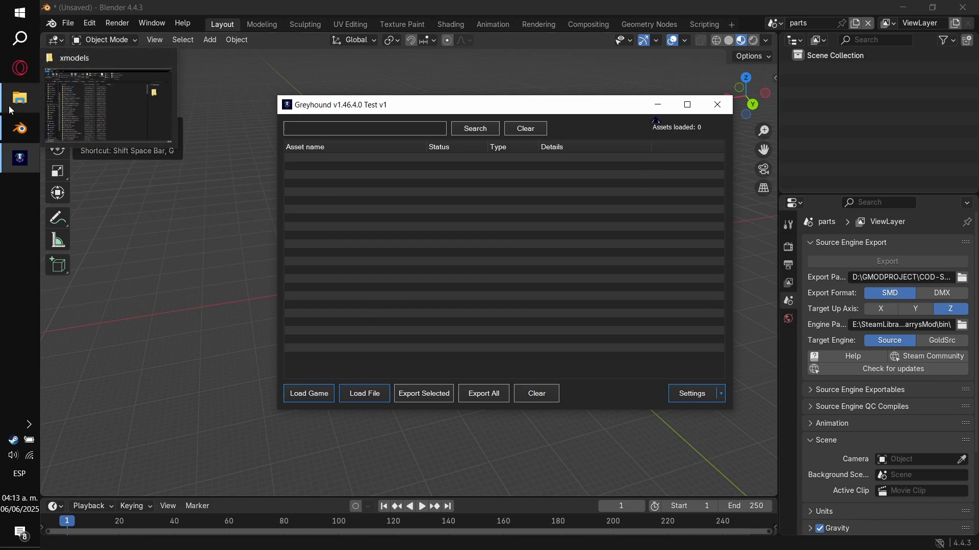
pyautogui.click(86, 105)
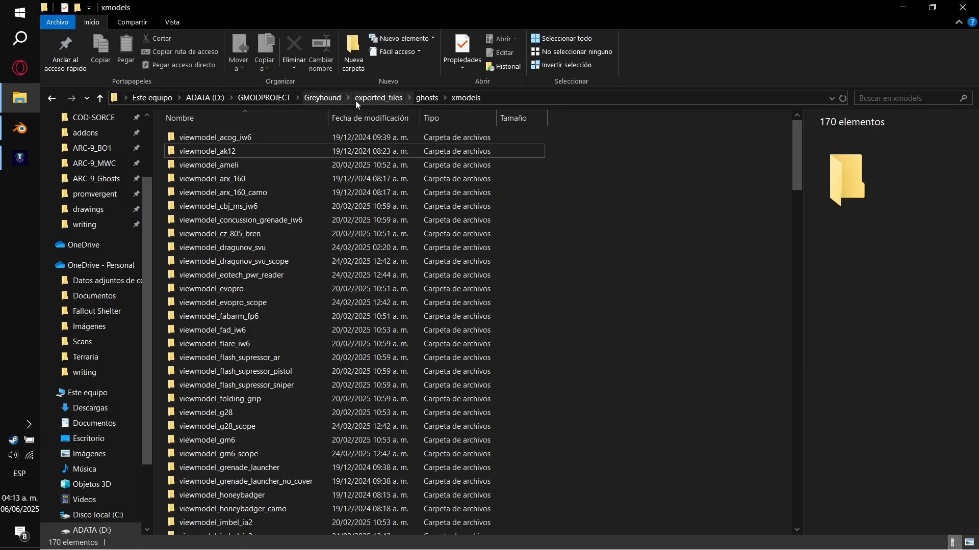
pyautogui.click(380, 99)
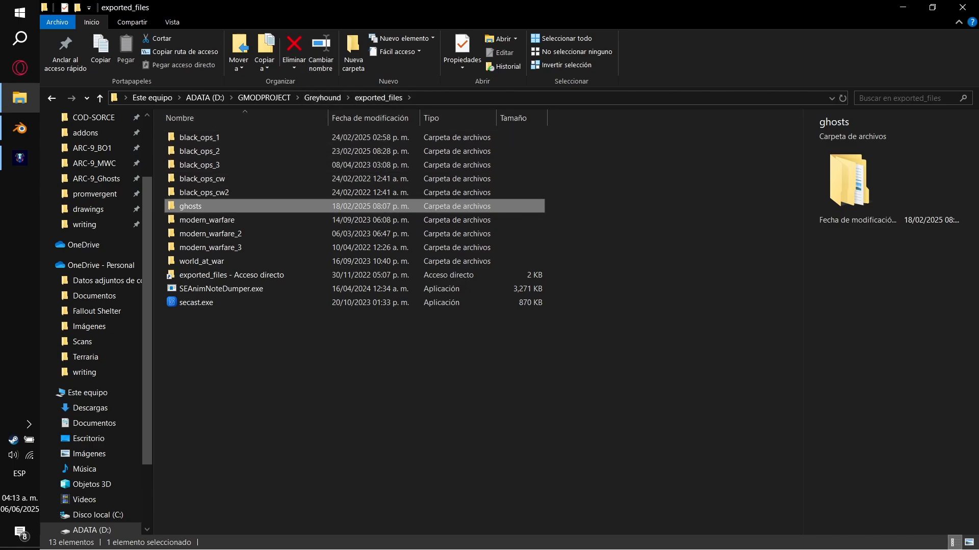
pyautogui.hotkey('alt', 'Tab')
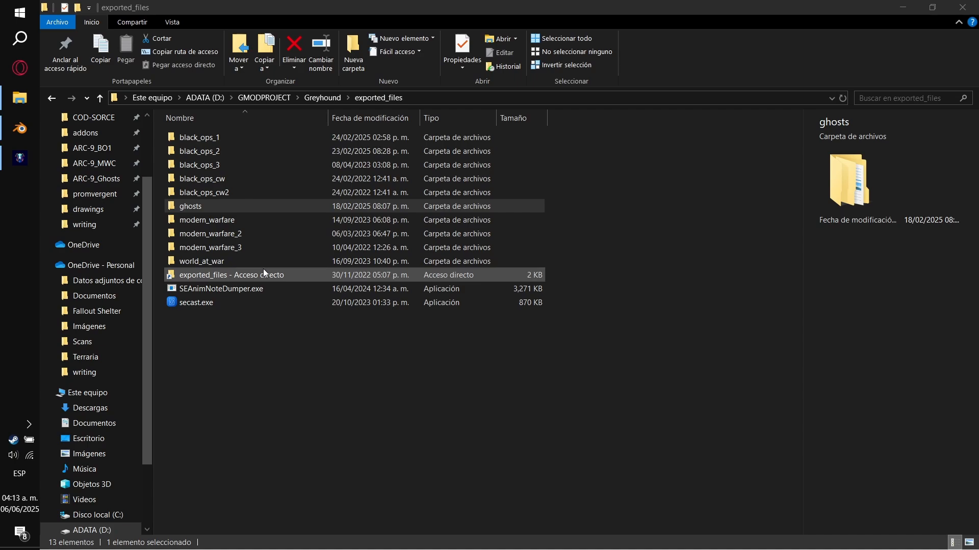
# Open the viewmodel_ak12 folder inside ghosts\xmodels and select viewmodel_ak12_LOD0.cast.
pyautogui.doubleClick(196, 204)
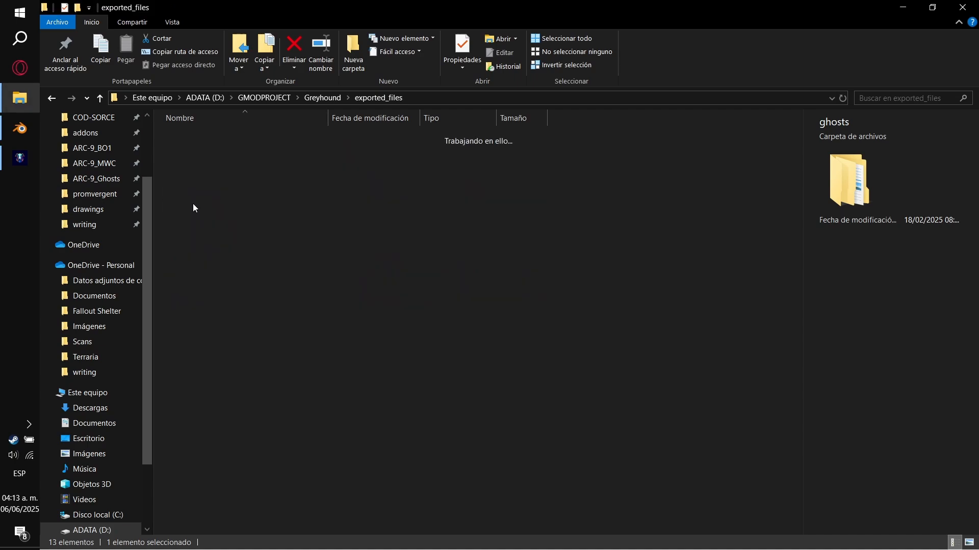
pyautogui.doubleClick(192, 179)
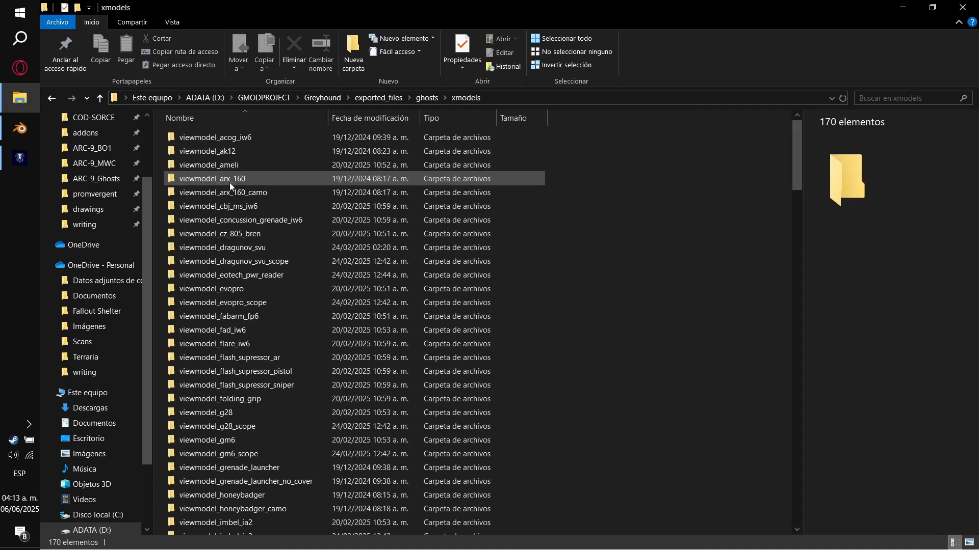
pyautogui.doubleClick(259, 151)
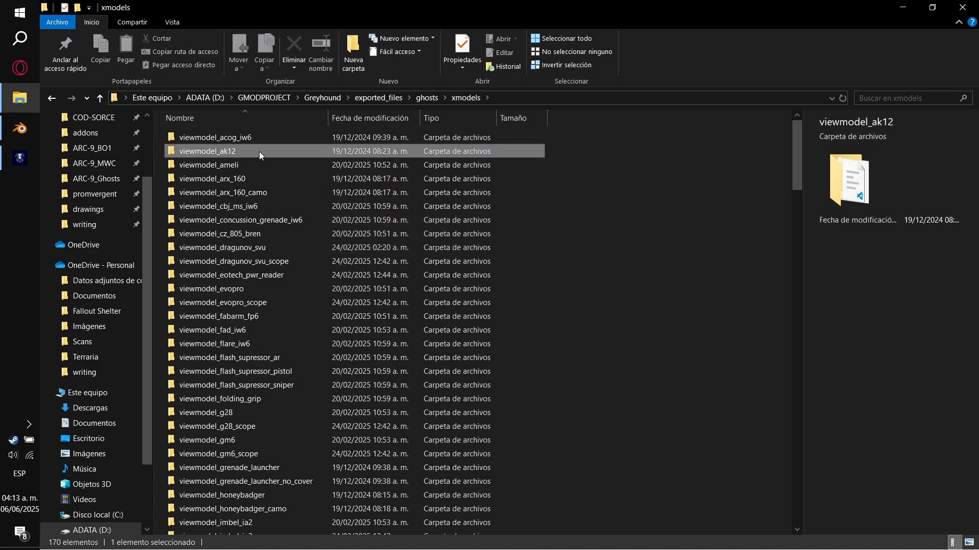
pyautogui.click(246, 149)
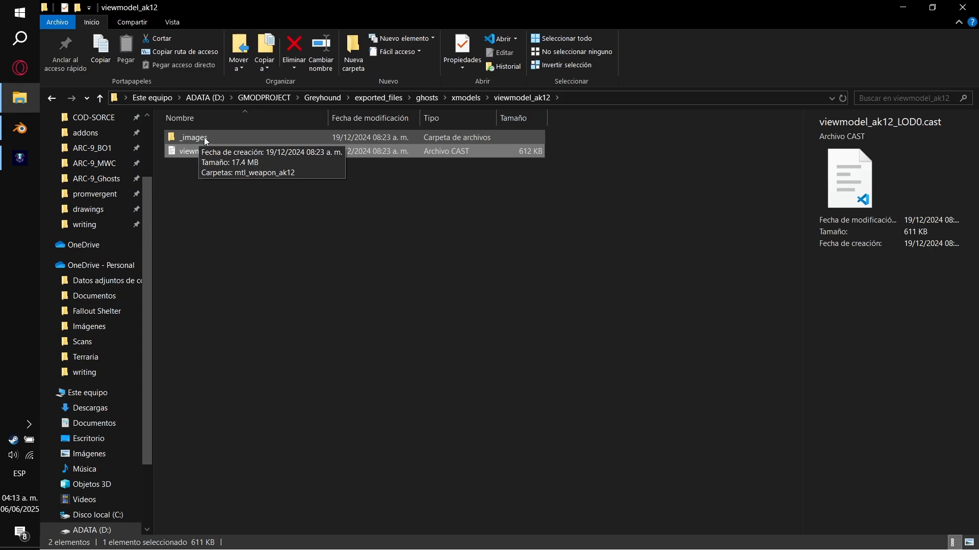
# Return to Greyhound, recheck the model export settings and close the program.
pyautogui.click(20, 164)
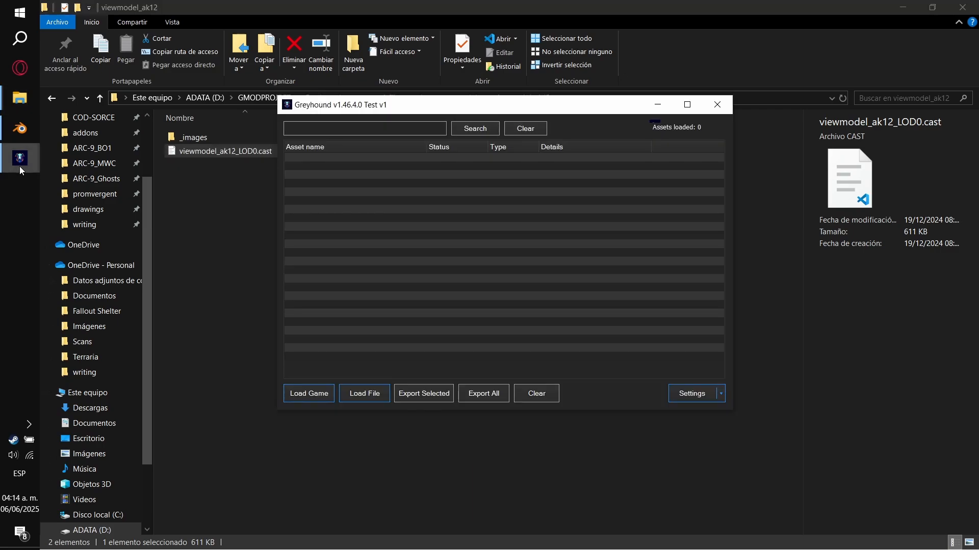
pyautogui.click(697, 400)
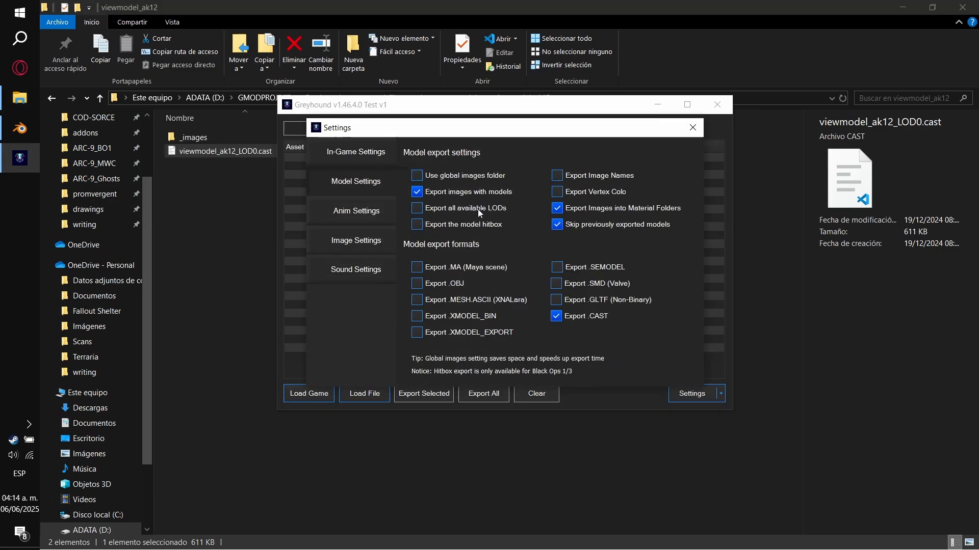
pyautogui.click(692, 127)
pyautogui.click(717, 105)
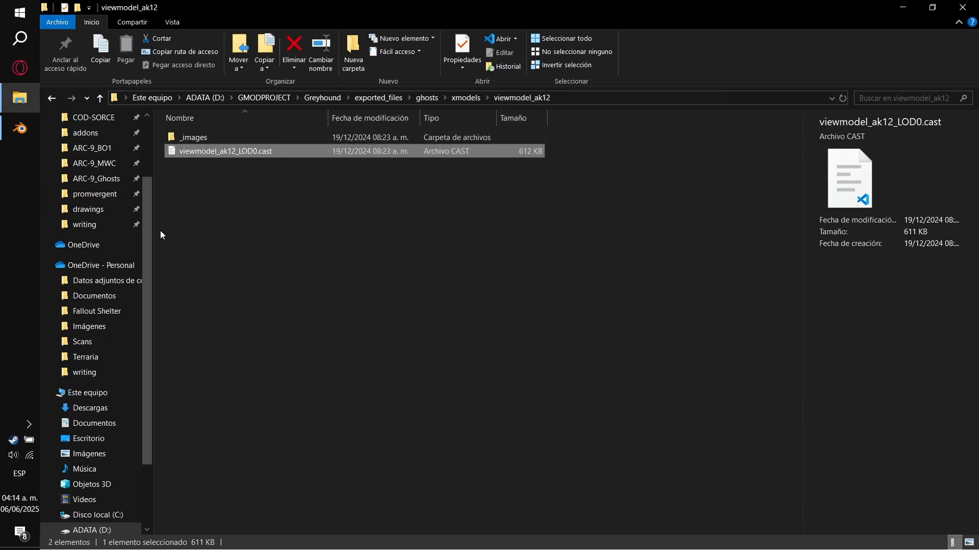
# Open the mtl_weapon_ak12 texture folder inside the model's _images folder.
pyautogui.click(231, 136)
pyautogui.doubleClick(231, 136)
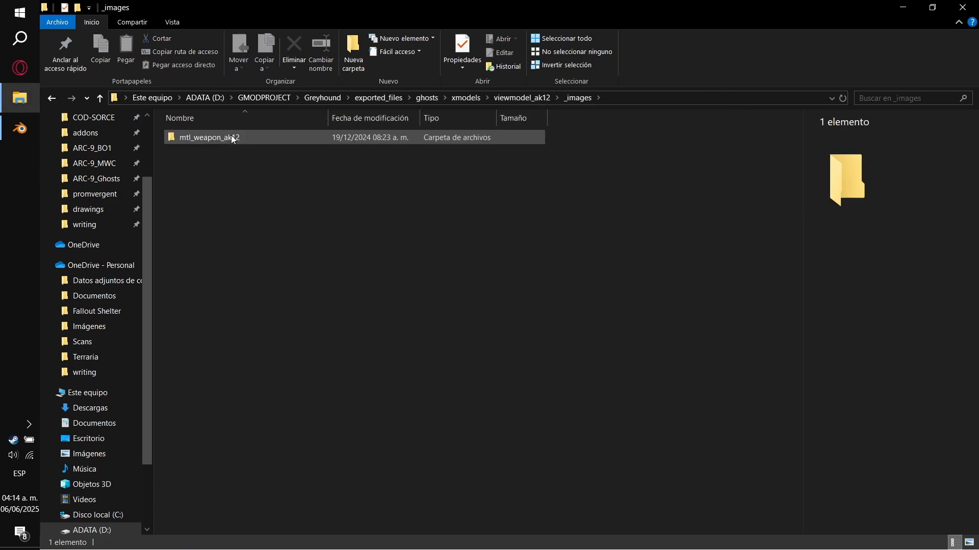
pyautogui.doubleClick(231, 135)
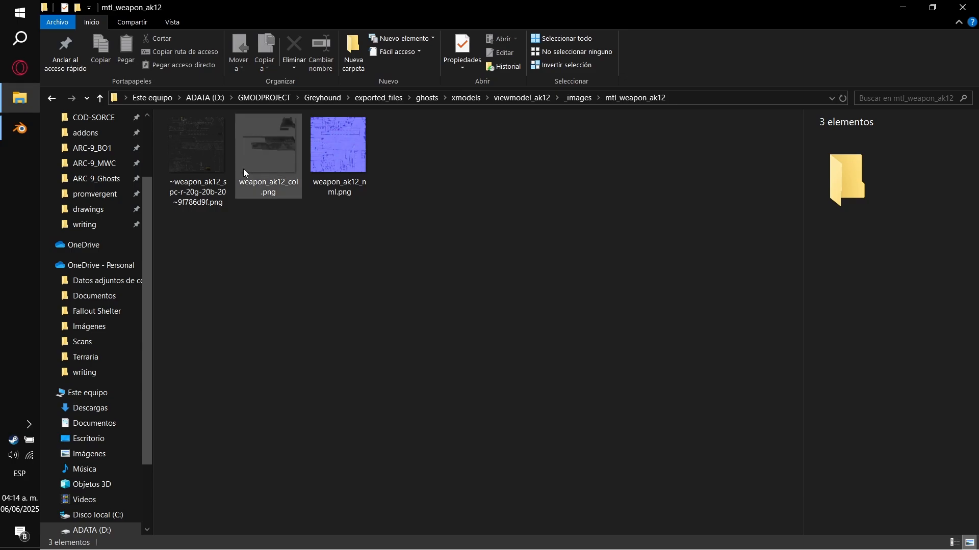
# Inspect the AK-12 specular, normal and color texture PNGs and switch to Blender.
pyautogui.click(203, 169)
pyautogui.click(331, 162)
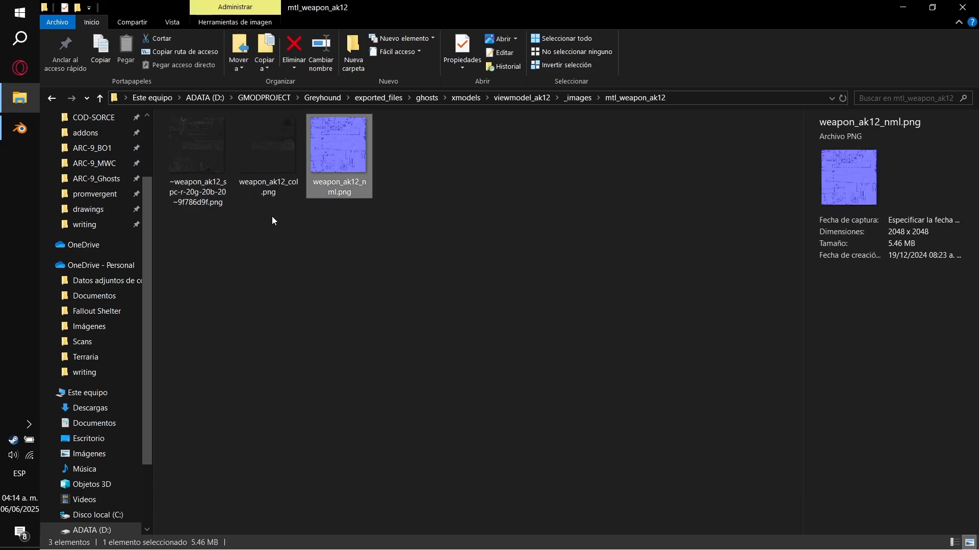
pyautogui.click(269, 188)
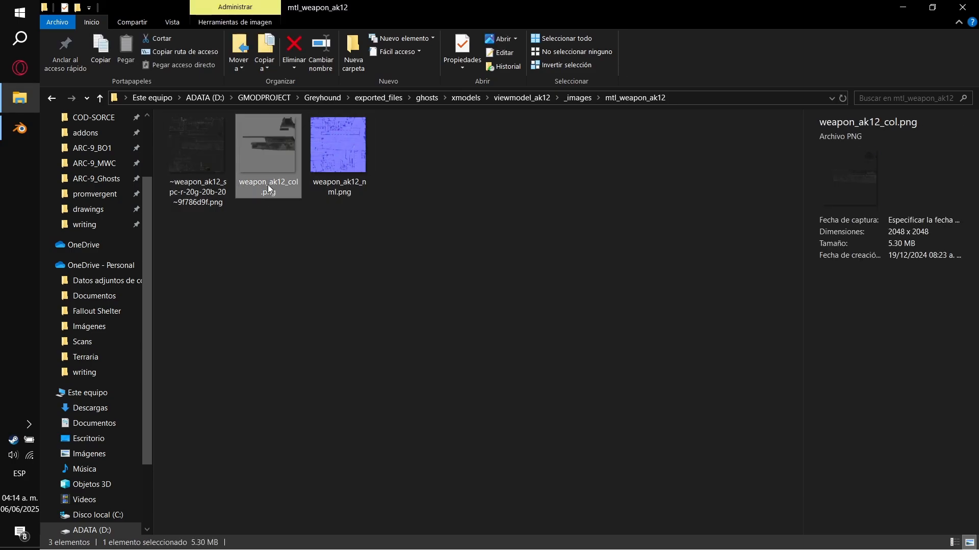
pyautogui.click(204, 155)
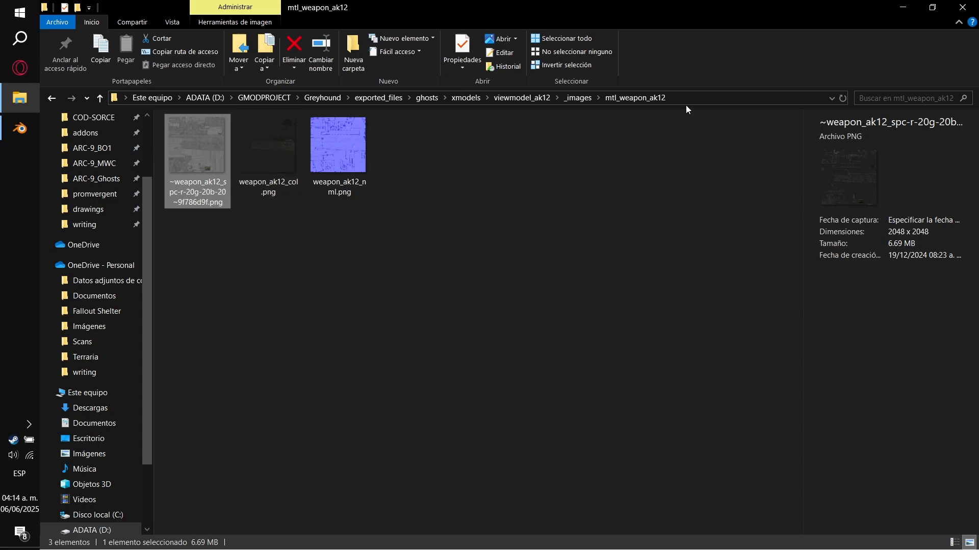
pyautogui.click(247, 160)
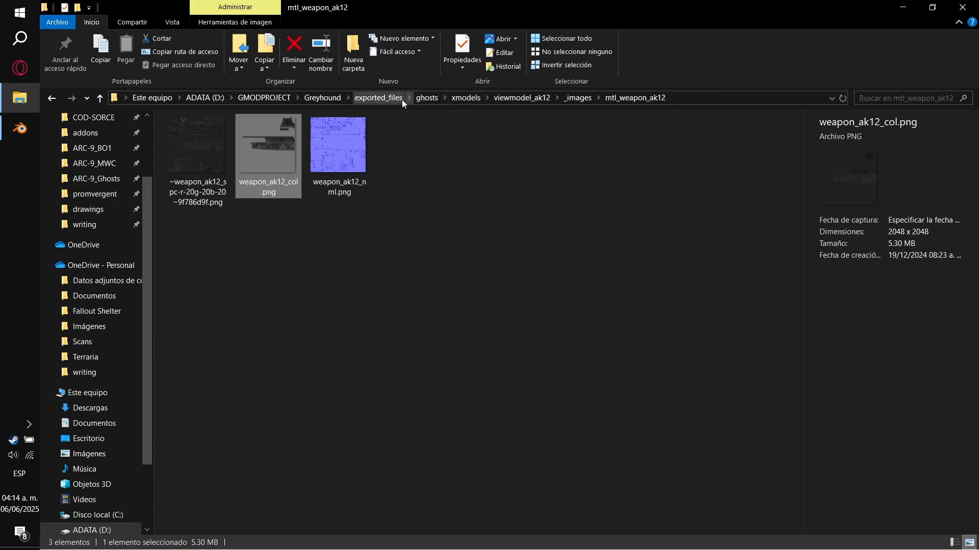
pyautogui.click(23, 125)
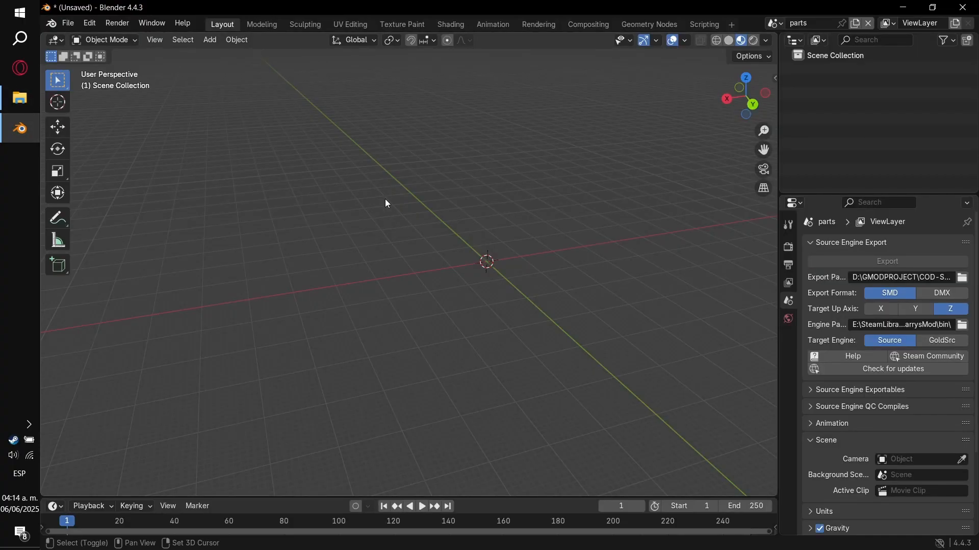
# Import viewmodel_ak12_LOD0.cast from the viewmodel_ak12 folder with the default Cast import settings.
pyautogui.hotkey('ctrl', 'shift', 'c')
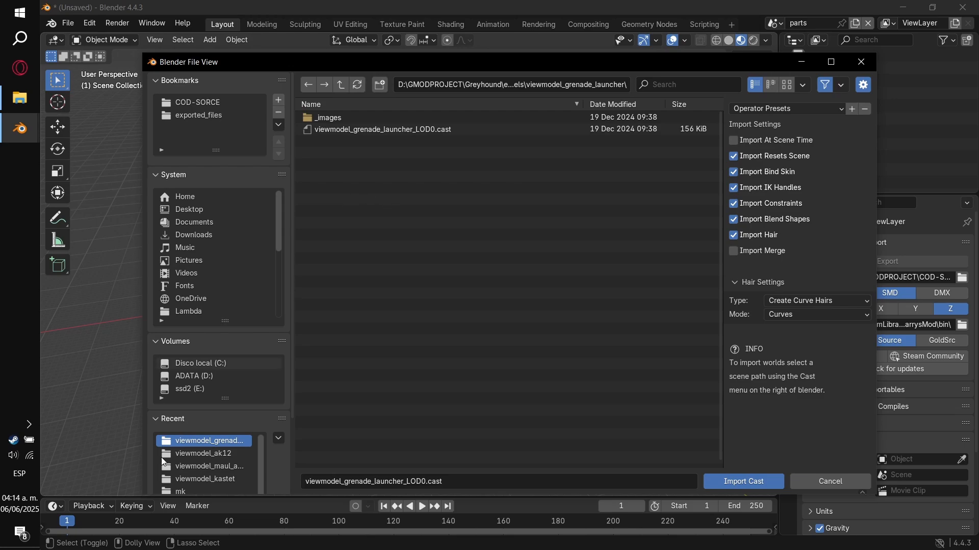
pyautogui.click(194, 456)
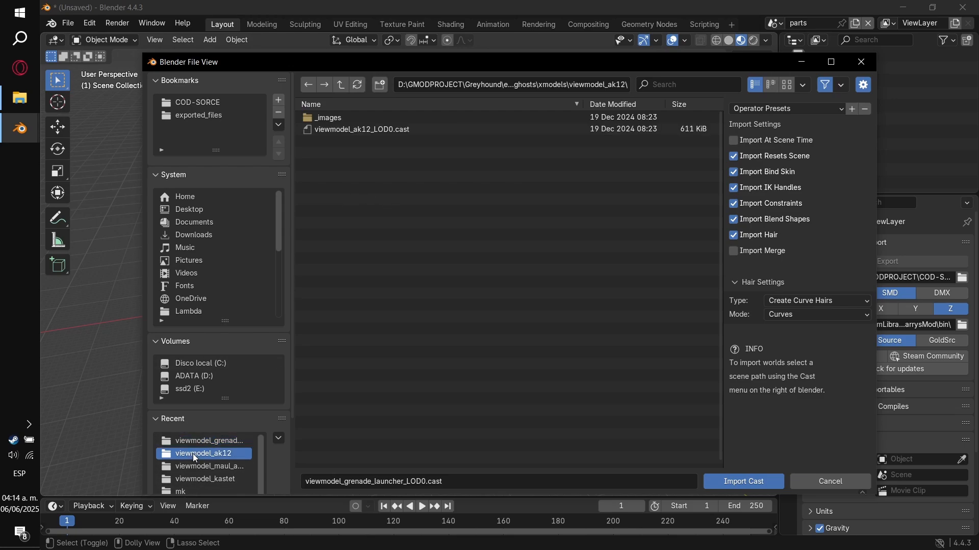
pyautogui.doubleClick(368, 127)
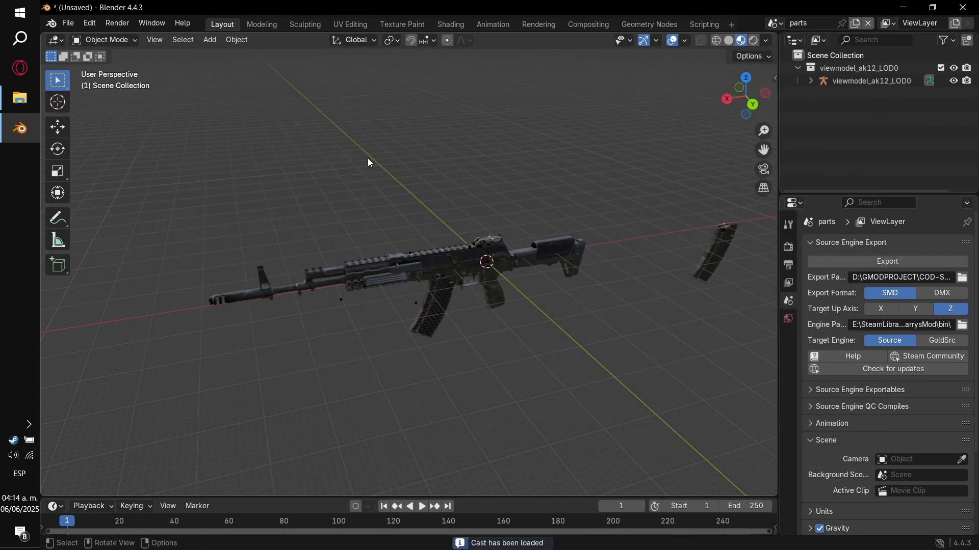
# Select the rifle's body mesh and set the viewport shading to Material Preview.
pyautogui.moveTo(461, 275)
pyautogui.mouseDown(button='middle')
pyautogui.moveTo(439, 274)
pyautogui.moveTo(479, 256)
pyautogui.moveTo(427, 252)
pyautogui.moveTo(454, 304)
pyautogui.moveTo(490, 308)
pyautogui.mouseUp(button='middle')
pyautogui.scroll(4, 420, 252)
pyautogui.click(424, 243)
pyautogui.press('z')
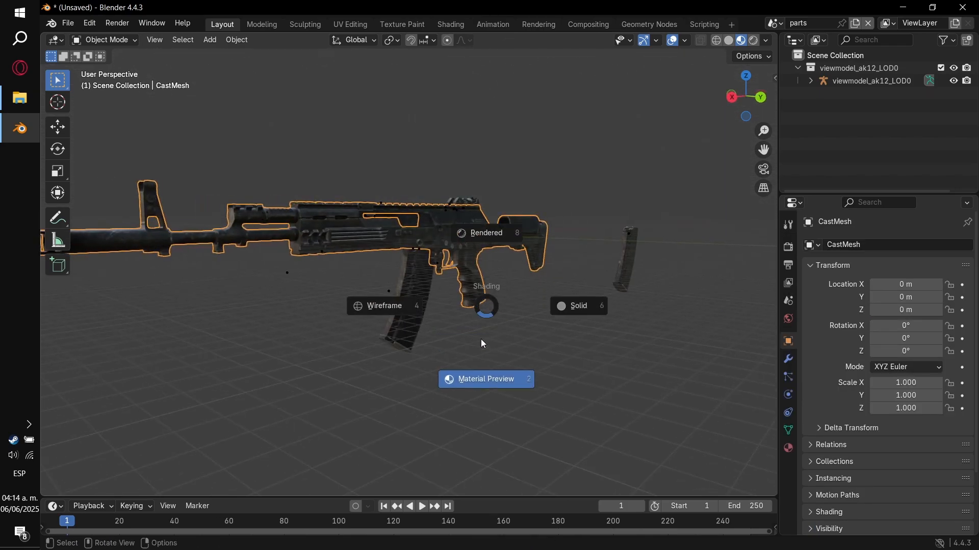
pyautogui.click(510, 386)
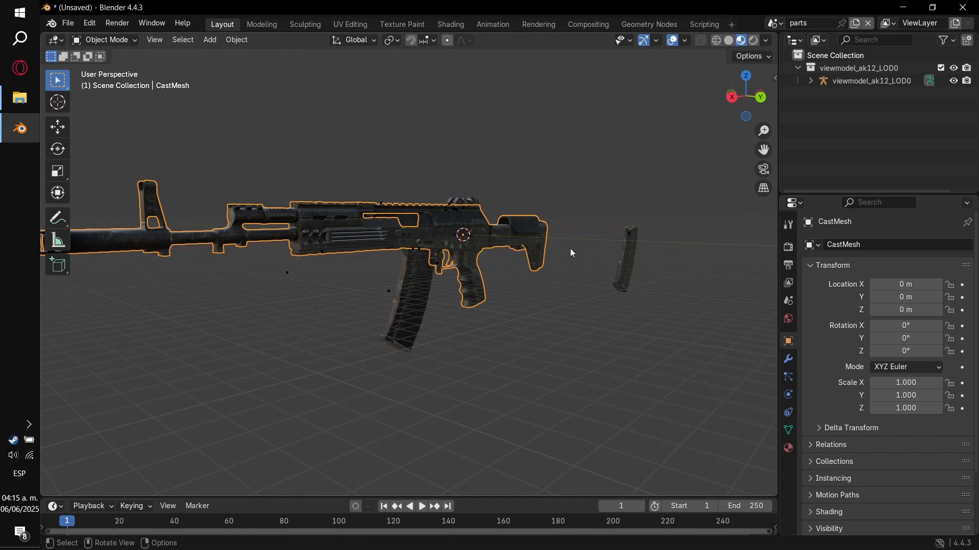
# Move the viewmodel_ak12_LOD0 armature out of its collection so it sits directly under Scene Collection, and select it.
pyautogui.click(625, 270)
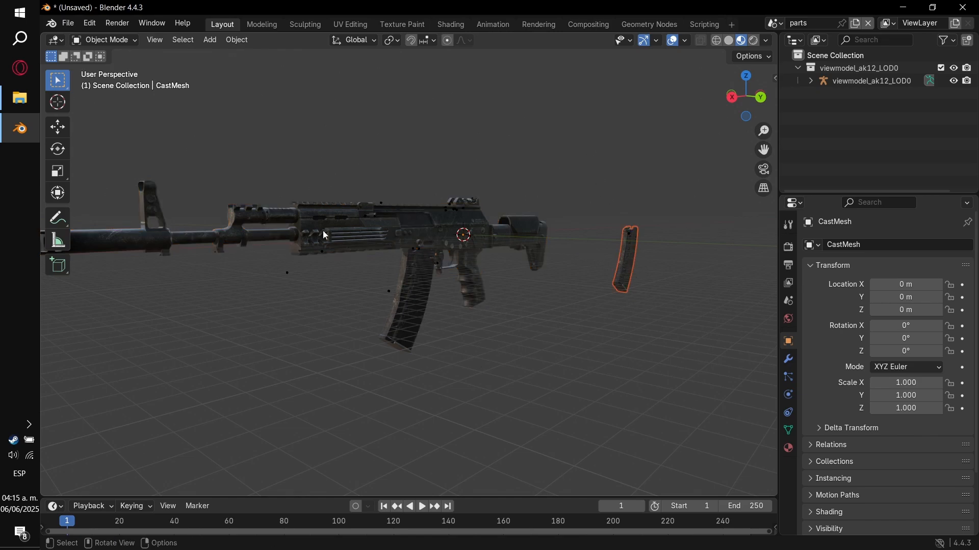
pyautogui.click(559, 258)
pyautogui.click(539, 259)
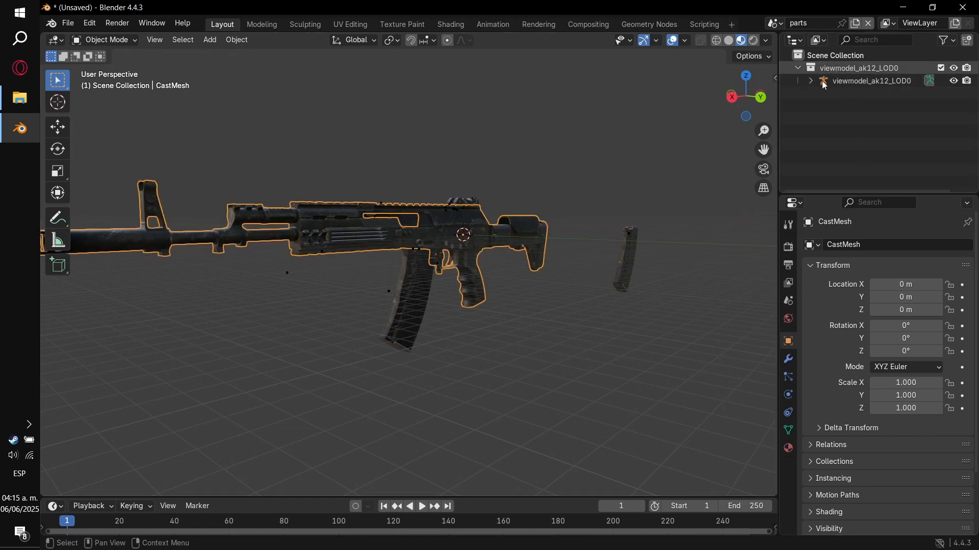
pyautogui.moveTo(818, 83); pyautogui.dragTo(832, 113)
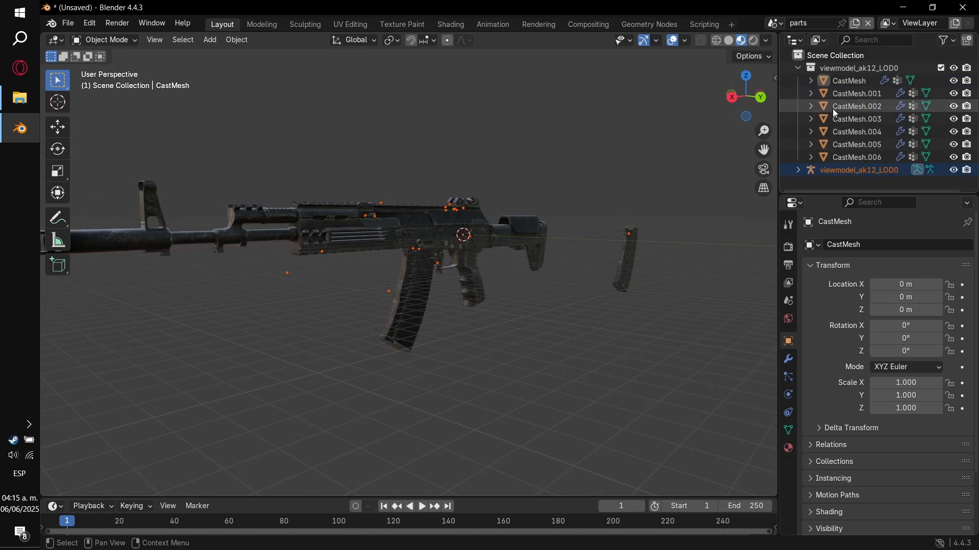
pyautogui.click(852, 172)
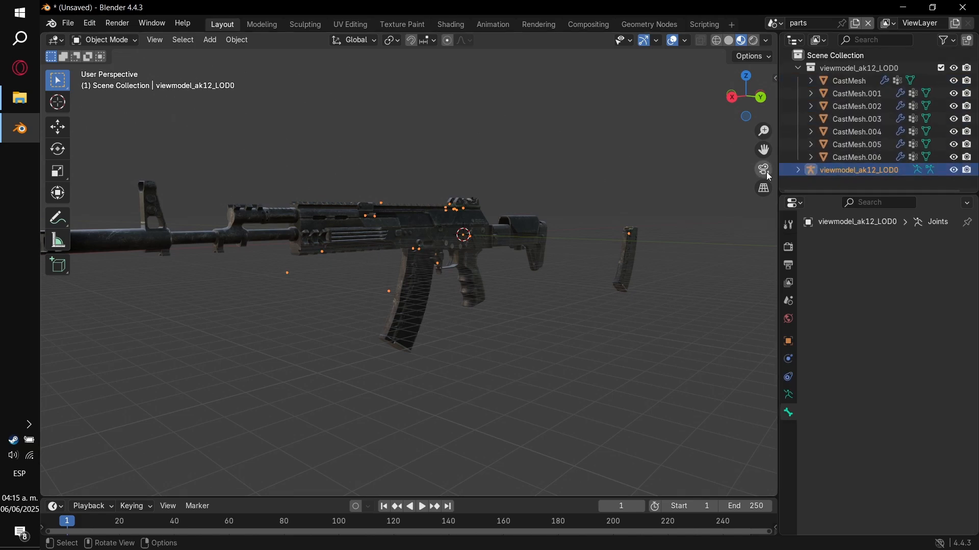
# Examine the armature's bones around the rifle, expand its Joints and select the j_gun root bone.
pyautogui.moveTo(568, 263); pyautogui.dragTo(497, 293, button='middle')
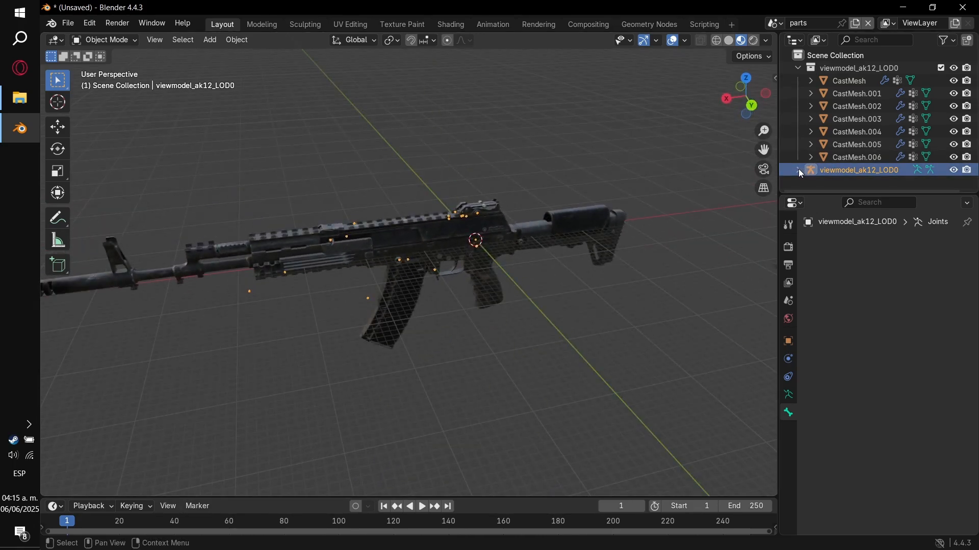
pyautogui.scroll(3, 500, 247)
pyautogui.scroll(3, 550, 245)
pyautogui.moveTo(550, 245); pyautogui.dragTo(485, 172, button='middle')
pyautogui.scroll(-4, 567, 218)
pyautogui.scroll(-3, 564, 213)
pyautogui.moveTo(491, 223); pyautogui.dragTo(506, 220, button='middle')
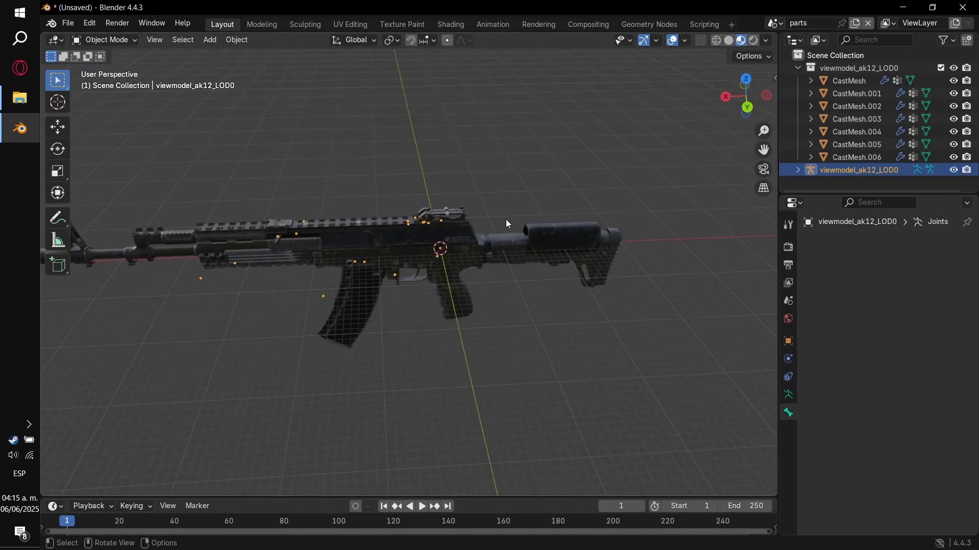
pyautogui.click(790, 178)
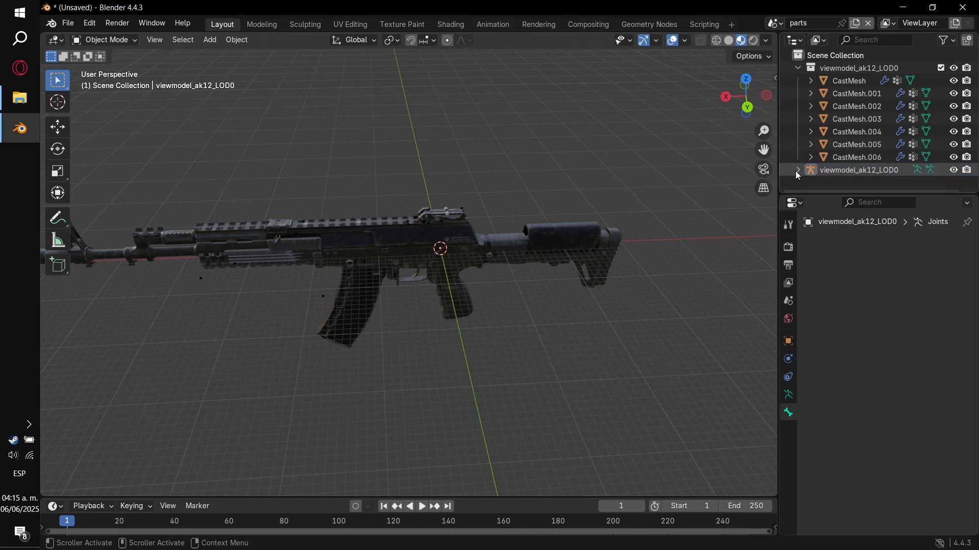
pyautogui.click(796, 170)
pyautogui.scroll(-5, 821, 164)
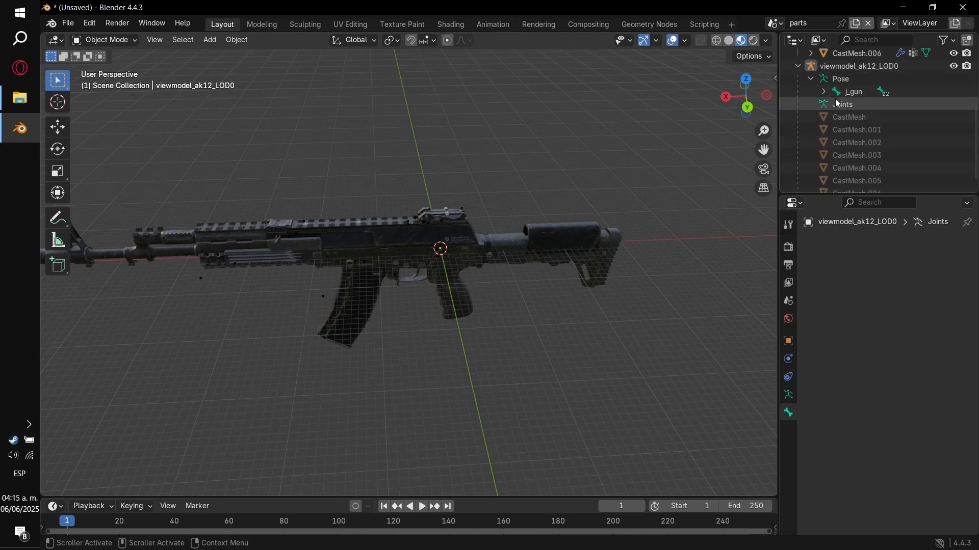
pyautogui.click(834, 92)
pyautogui.click(811, 94)
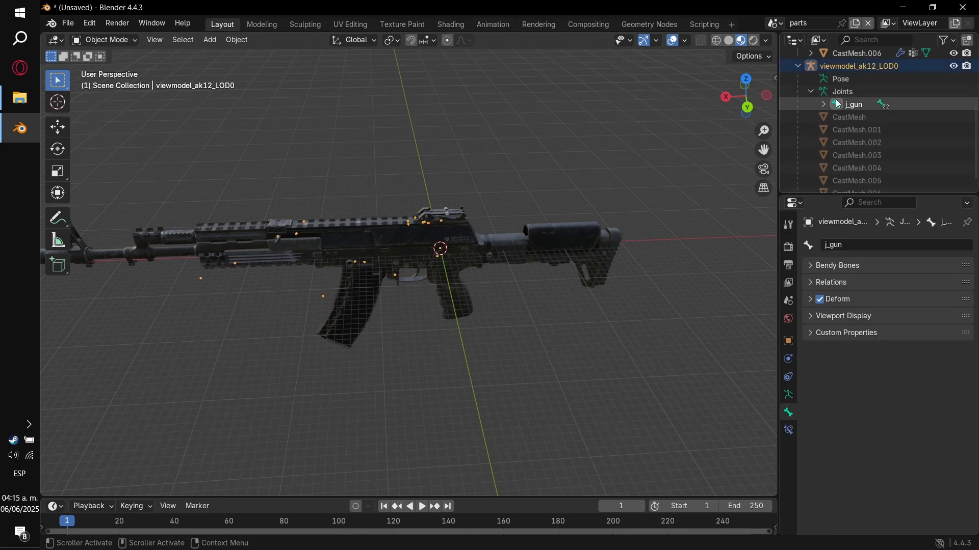
pyautogui.click(854, 104)
pyautogui.moveTo(515, 196)
pyautogui.mouseDown(button='middle')
pyautogui.moveTo(543, 202)
pyautogui.moveTo(472, 196)
pyautogui.moveTo(497, 202)
pyautogui.mouseUp(button='middle')
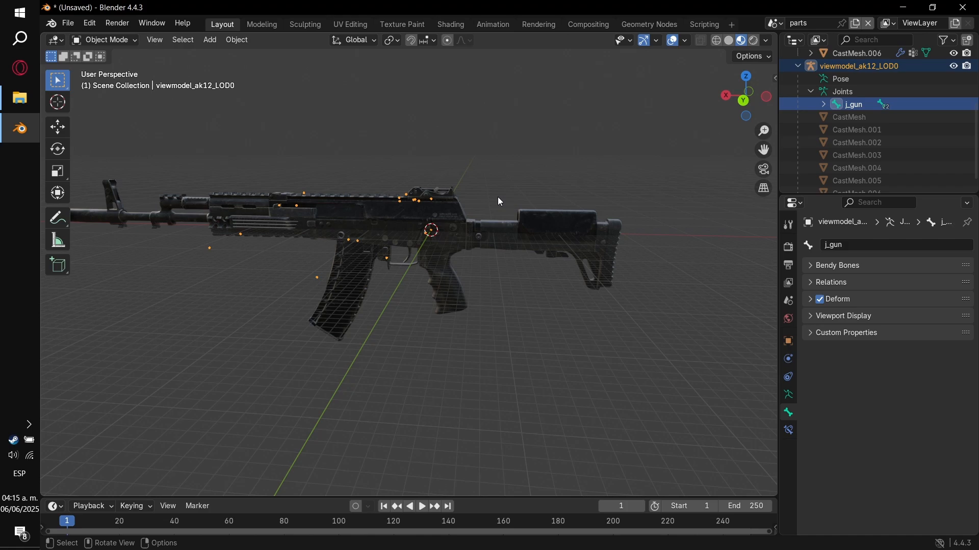
pyautogui.moveTo(641, 219); pyautogui.dragTo(424, 218, button='middle')
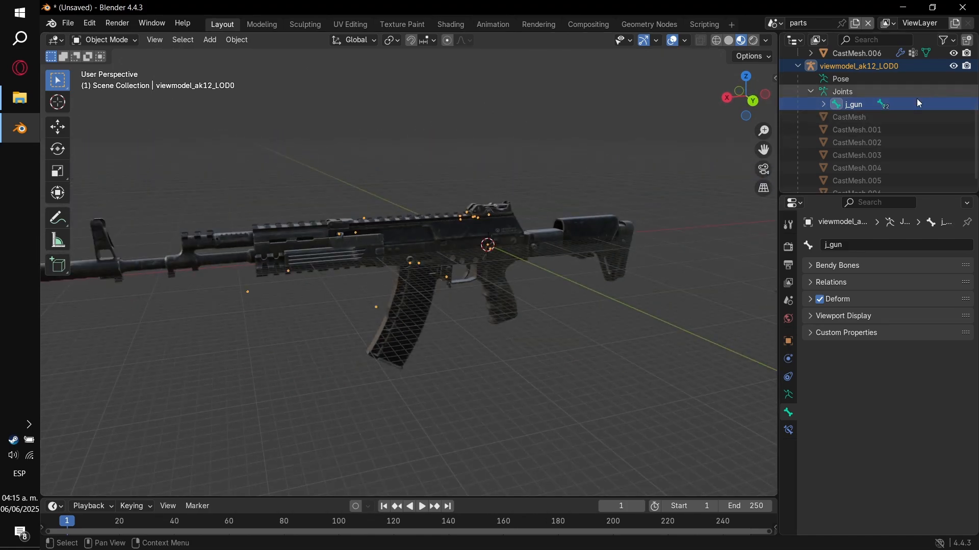
# Select the CastMesh rifle body and add three new collections to the scene.
pyautogui.scroll(5, 916, 99)
pyautogui.click(849, 81)
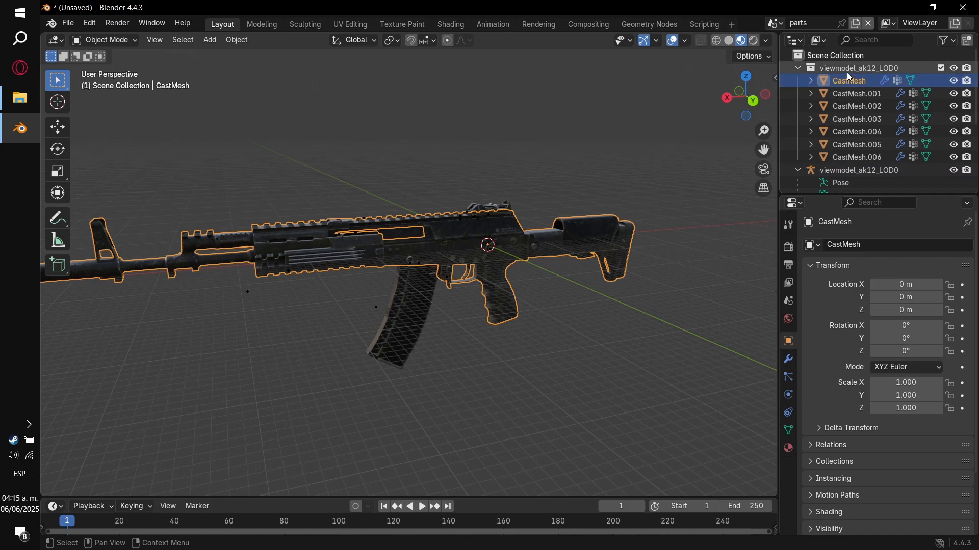
pyautogui.click(968, 40)
pyautogui.click(968, 41)
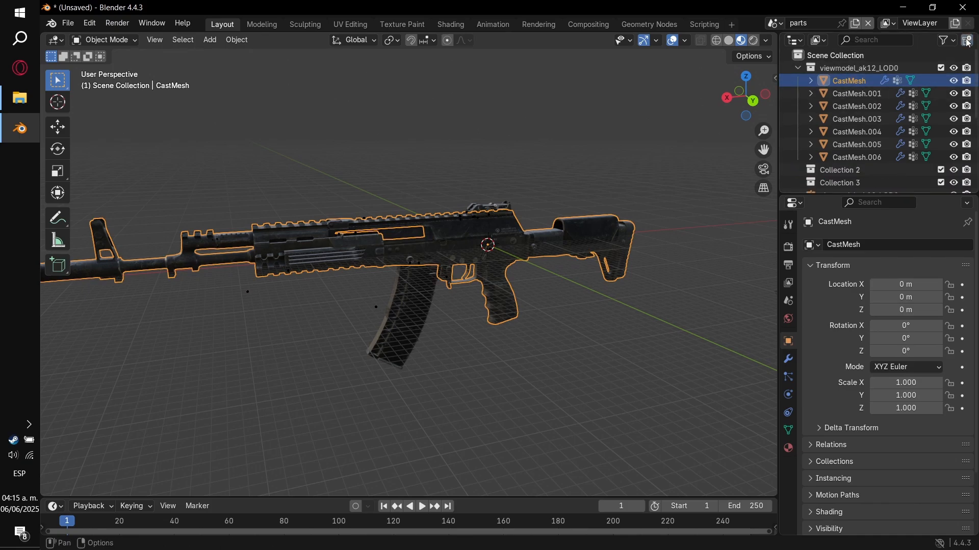
pyautogui.click(968, 41)
# Move the iron sight mesh CastMesh.003 into Collection 2.
pyautogui.scroll(-3, 858, 121)
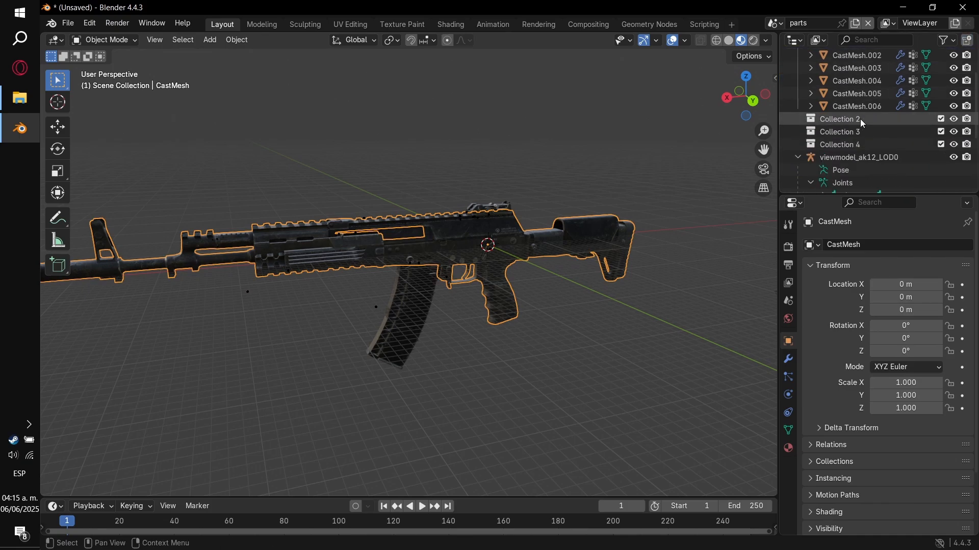
pyautogui.click(497, 204)
pyautogui.scroll(3, 874, 135)
pyautogui.scroll(-2, 855, 102)
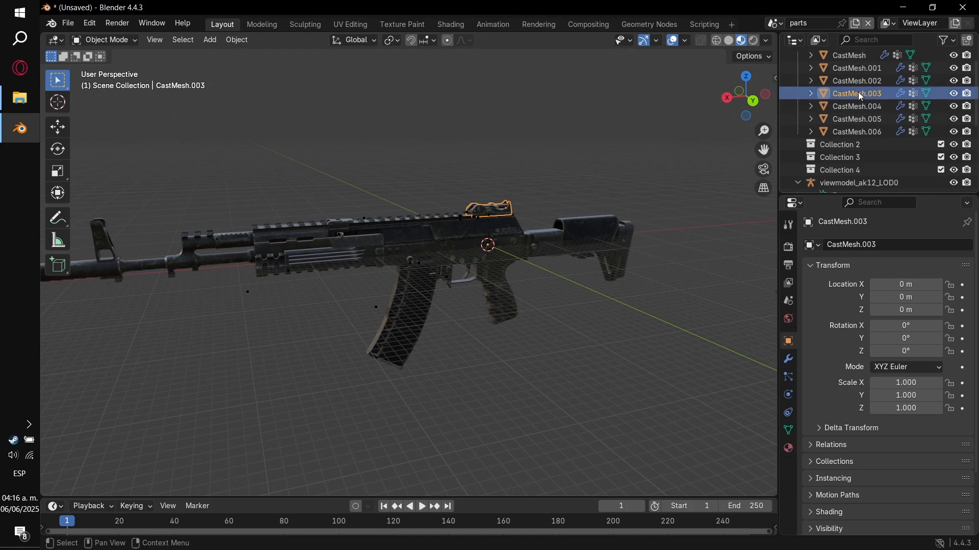
pyautogui.moveTo(858, 92); pyautogui.dragTo(842, 147)
# Rename Collection 2 as irons.
pyautogui.doubleClick(839, 134)
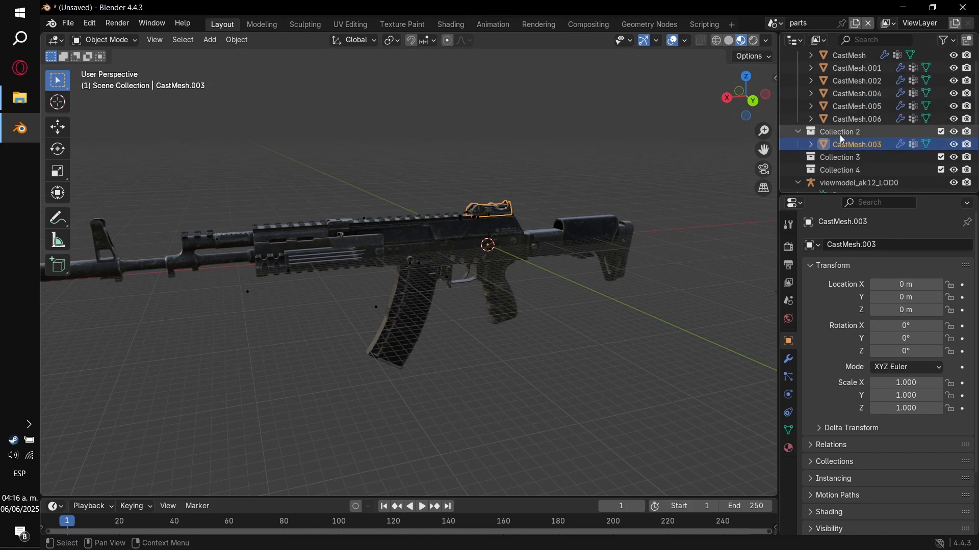
pyautogui.scroll(-1, 841, 136)
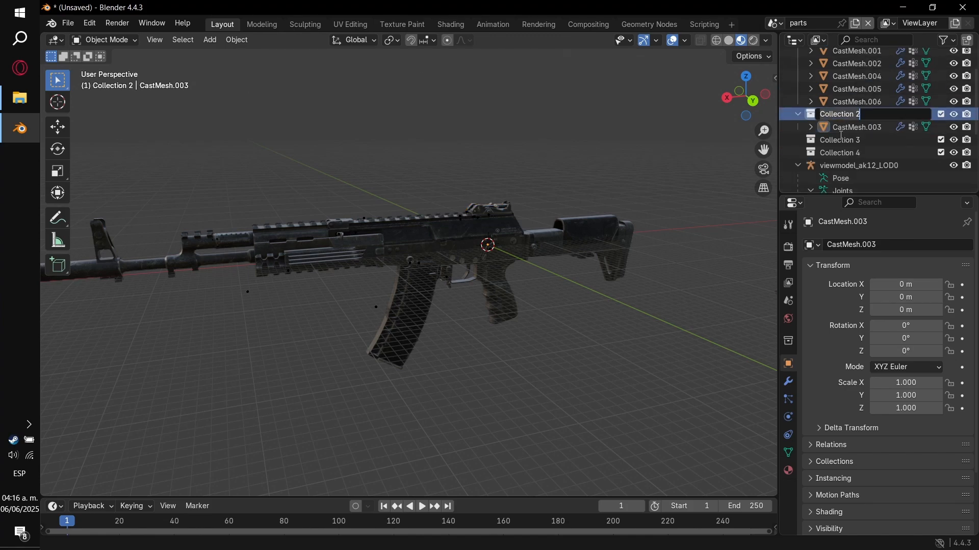
pyautogui.press('BackSpace')
pyautogui.write('IR')
pyautogui.press('BackSpace')
pyautogui.press('BackSpace')
pyautogui.write('irons')
pyautogui.press('Return')
# Move the attached magazine mesh CastMesh.002 into Collection 3 and rename that collection as mag.
pyautogui.click(868, 63)
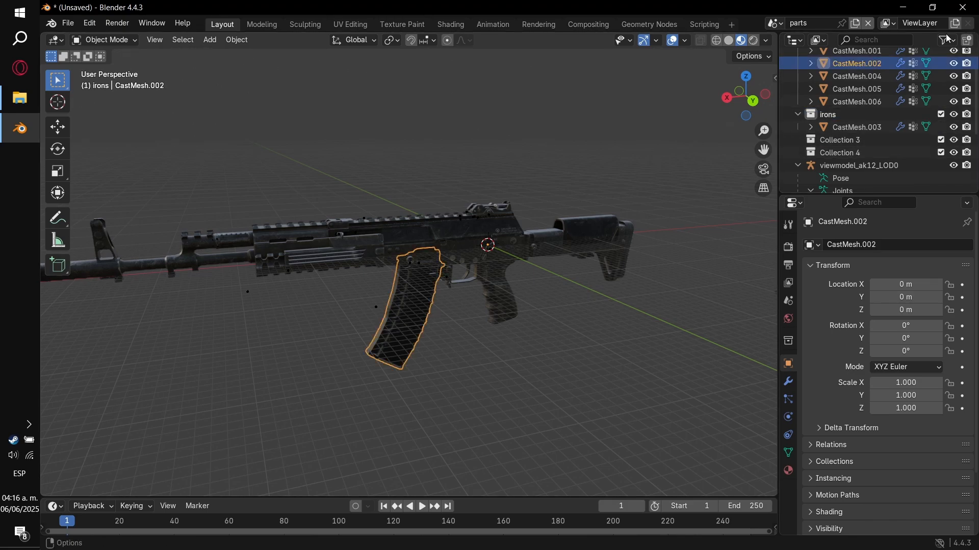
pyautogui.moveTo(869, 64); pyautogui.dragTo(843, 138)
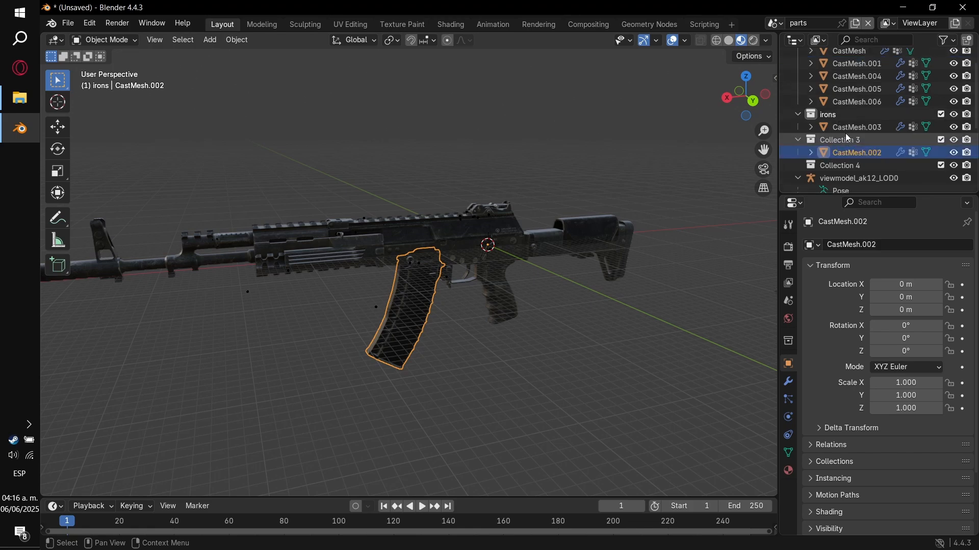
pyautogui.scroll(-2, 842, 137)
pyautogui.press('F2')
pyautogui.write('mag')
pyautogui.press('Return')
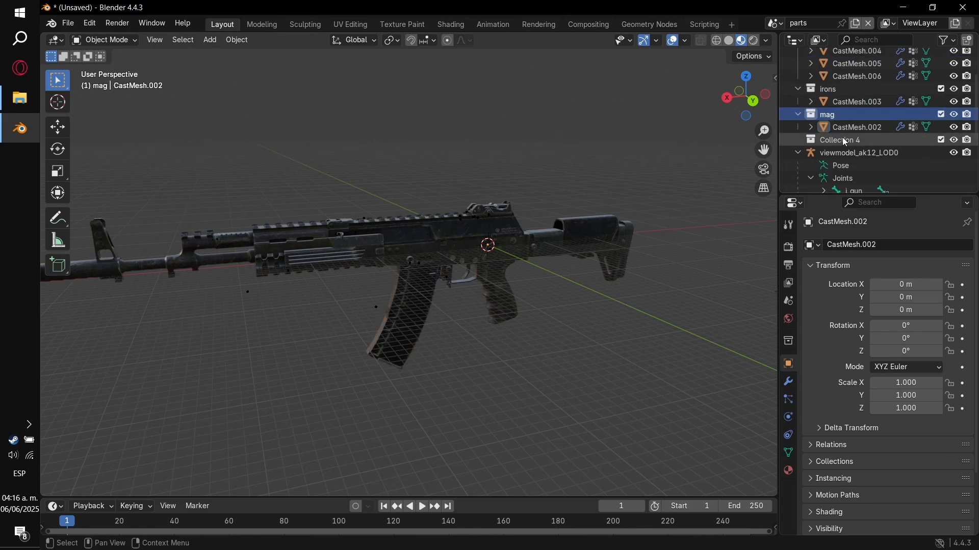
# Try to rename the empty Collection 4 as mag.
pyautogui.click(844, 142)
pyautogui.scroll(-2, 844, 142)
pyautogui.press('F2')
pyautogui.write('mag')
pyautogui.press('Return')
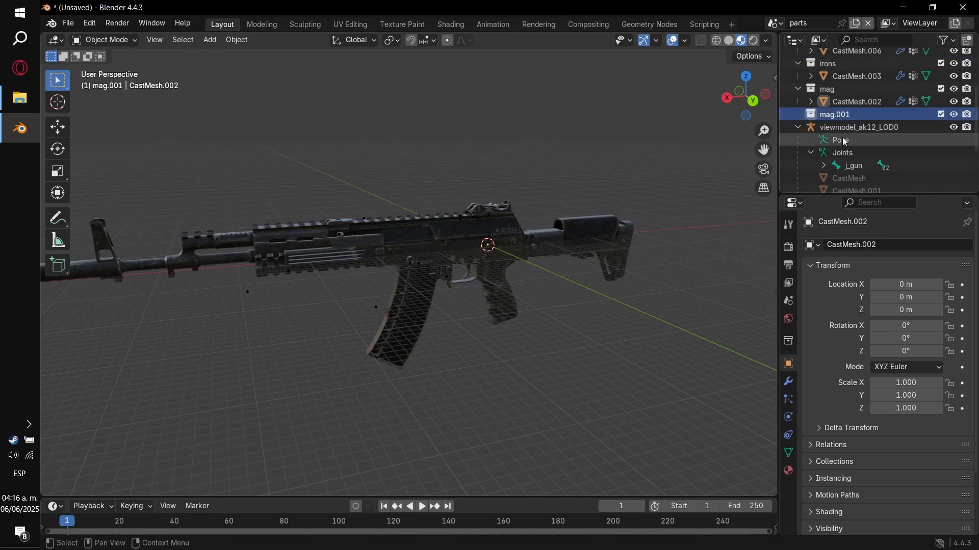
# Rename the empty mag.001 collection as sparemag.
pyautogui.doubleClick(830, 113)
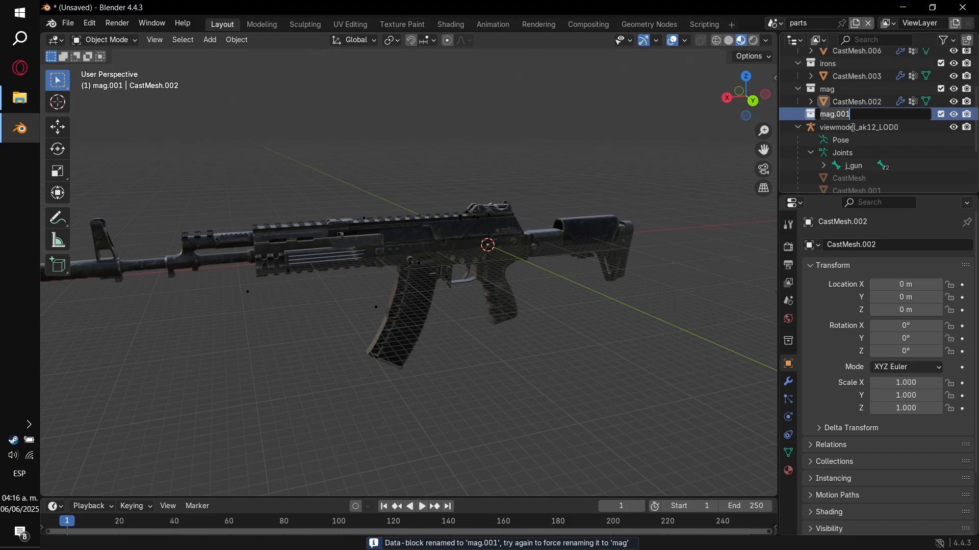
pyautogui.write('sparemag')
pyautogui.press('Return')
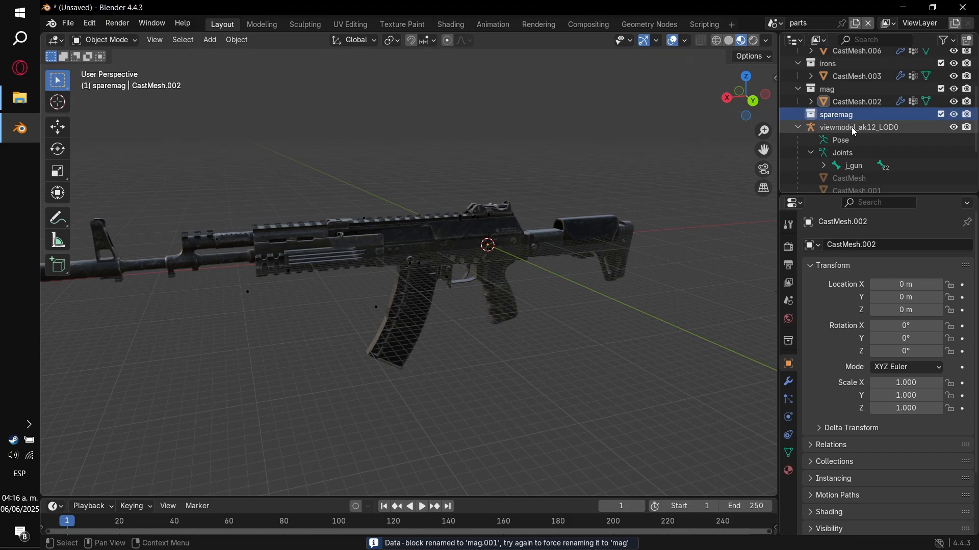
# Select the detached magazine mesh CastMesh.001 behind the rifle and move it into the sparemag collection.
pyautogui.moveTo(529, 382); pyautogui.dragTo(695, 240, button='middle')
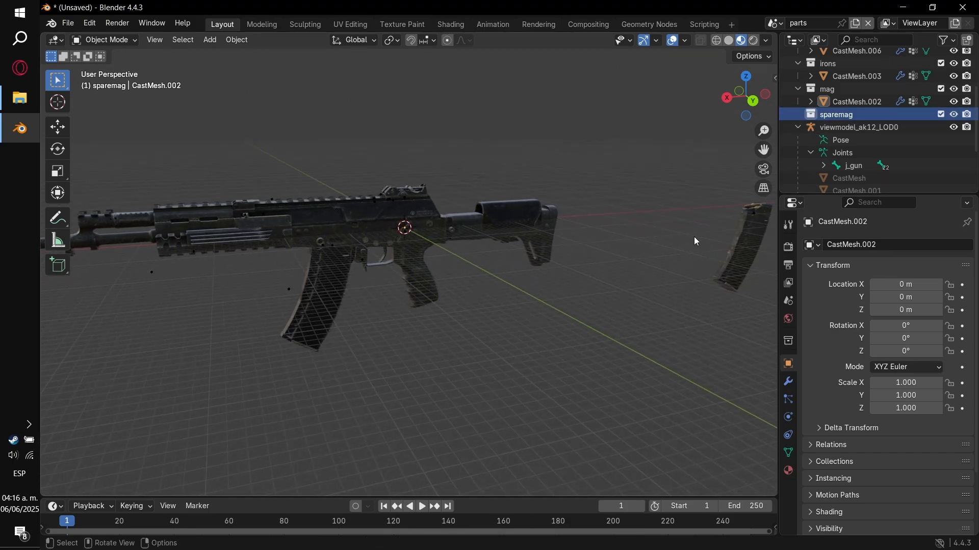
pyautogui.click(758, 255)
pyautogui.scroll(3, 867, 102)
pyautogui.moveTo(858, 64); pyautogui.dragTo(846, 167)
pyautogui.moveTo(708, 220); pyautogui.dragTo(581, 239, button='middle')
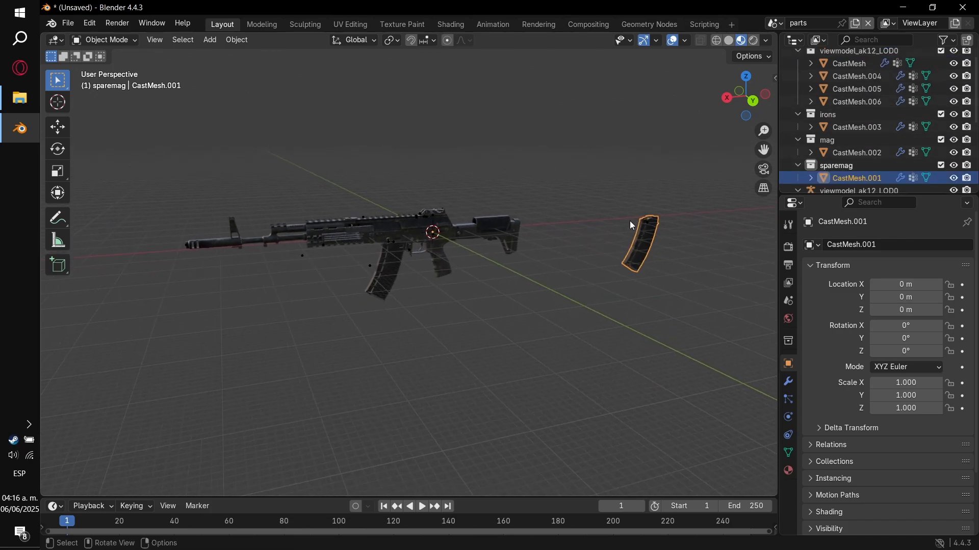
# Move CastMesh.006 at the top of the attached magazine into mag and CastMesh.005 from the detached magazine into sparemag.
pyautogui.click(862, 92)
pyautogui.click(860, 100)
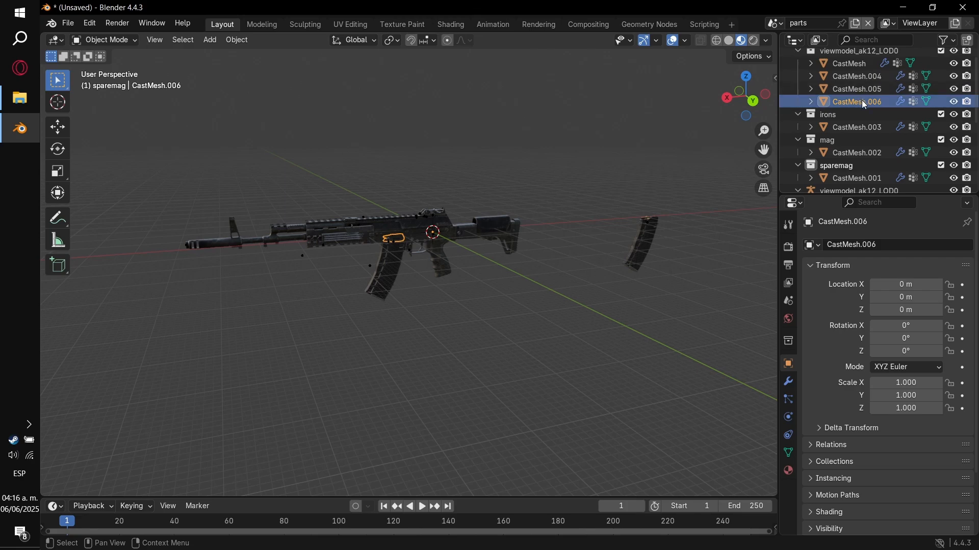
pyautogui.moveTo(864, 104); pyautogui.dragTo(861, 133)
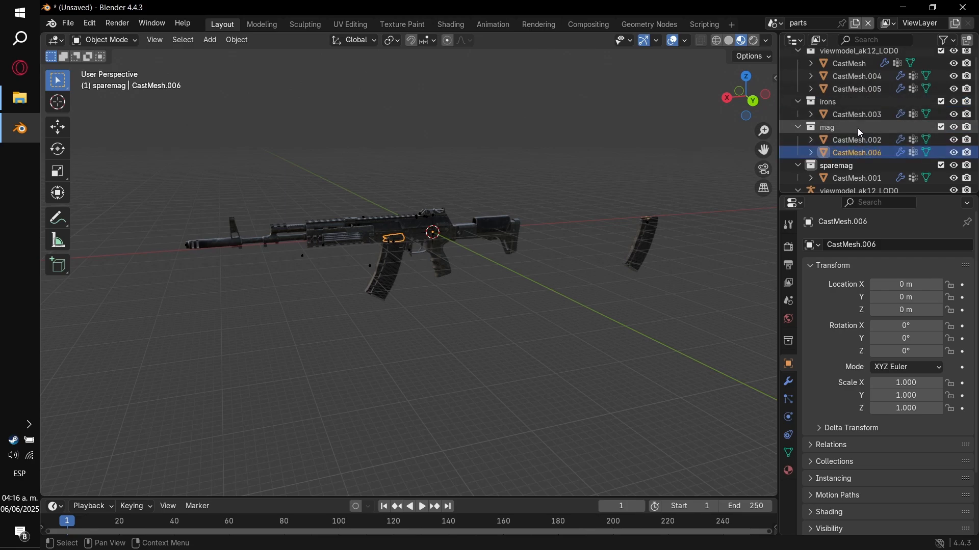
pyautogui.click(850, 87)
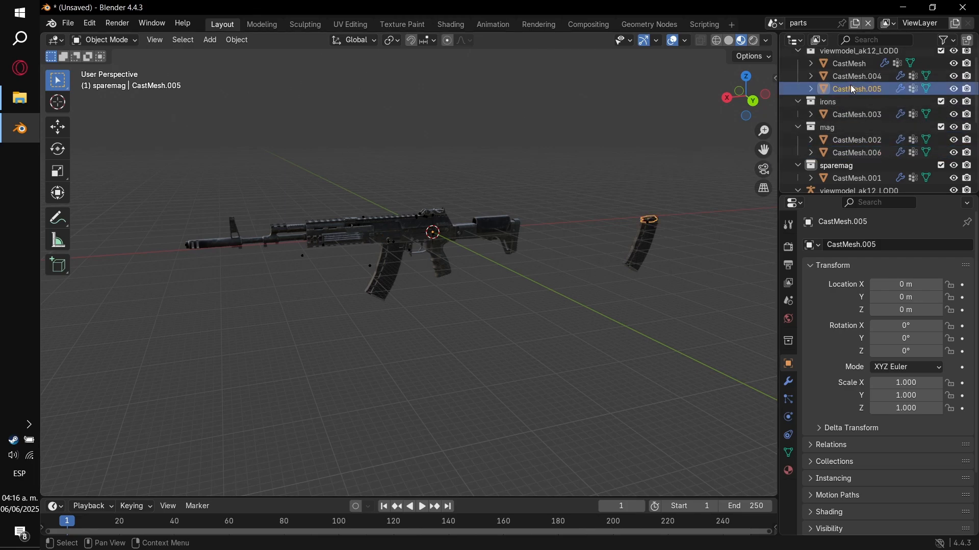
pyautogui.moveTo(851, 85); pyautogui.dragTo(845, 172)
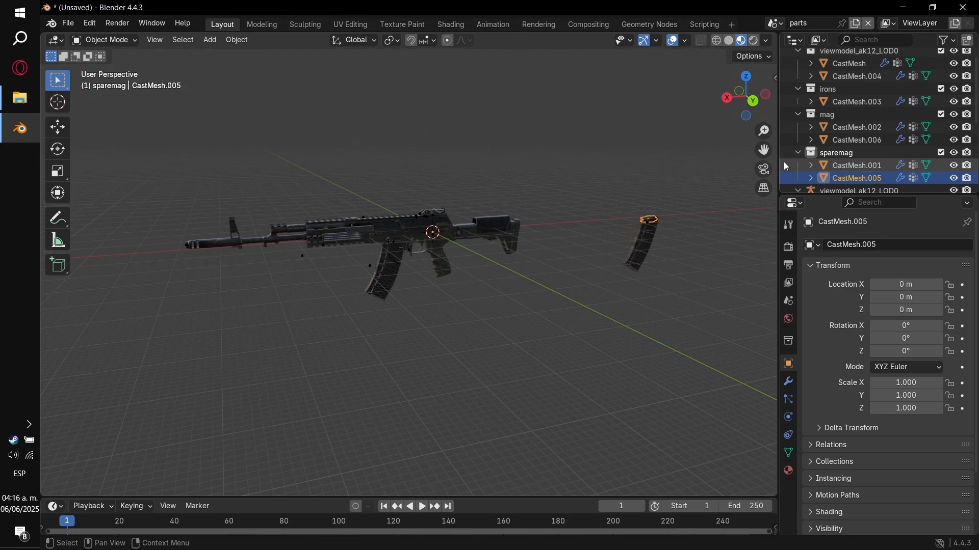
pyautogui.moveTo(466, 332); pyautogui.dragTo(514, 344, button='middle')
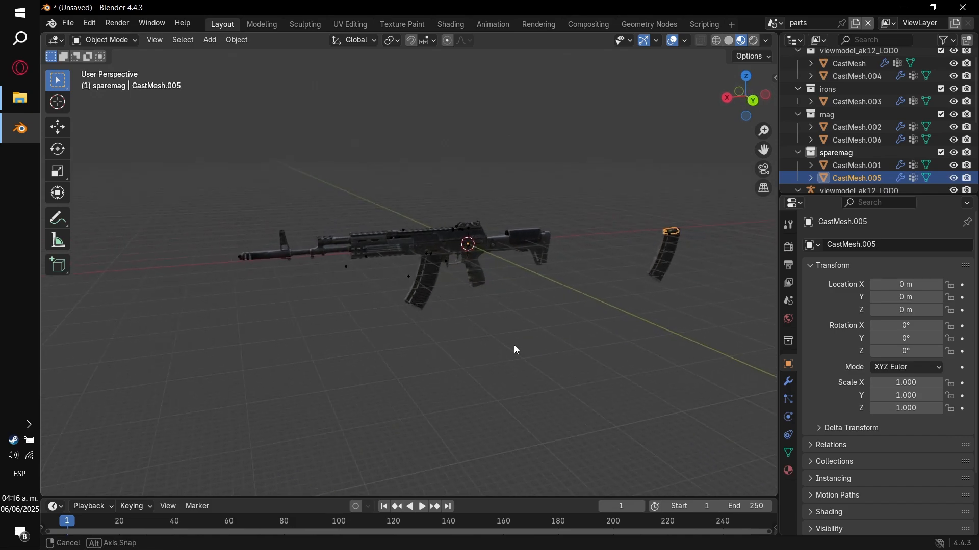
# Rename the viewmodel_ak12_LOD0 collection holding CastMesh and CastMesh.004 as ak12.
pyautogui.scroll(2, 811, 182)
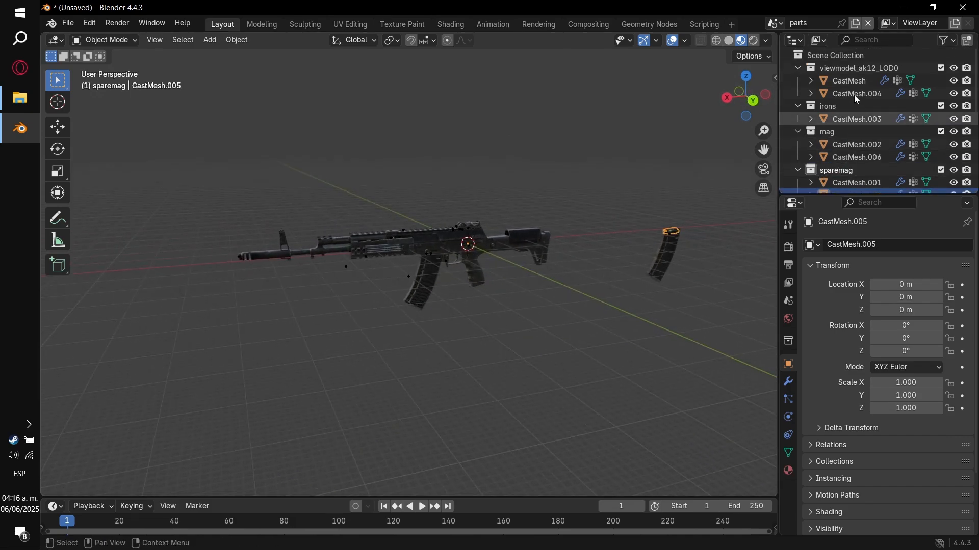
pyautogui.click(850, 81)
pyautogui.click(859, 70)
pyautogui.doubleClick(859, 70)
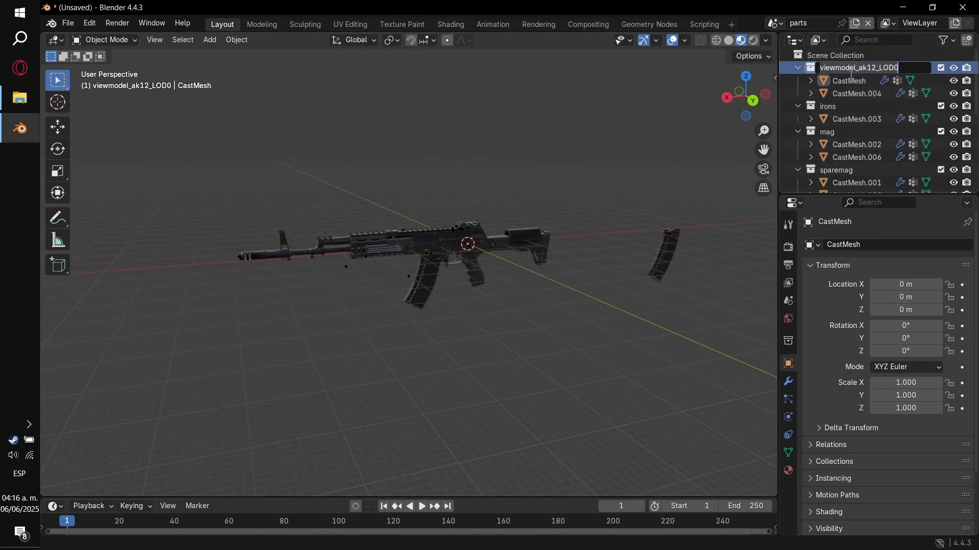
pyautogui.write('ak12')
pyautogui.press('Return')
# Open the rifle's armature in Edit Mode and inspect the tag_maul bone below the handguard.
pyautogui.click(838, 94)
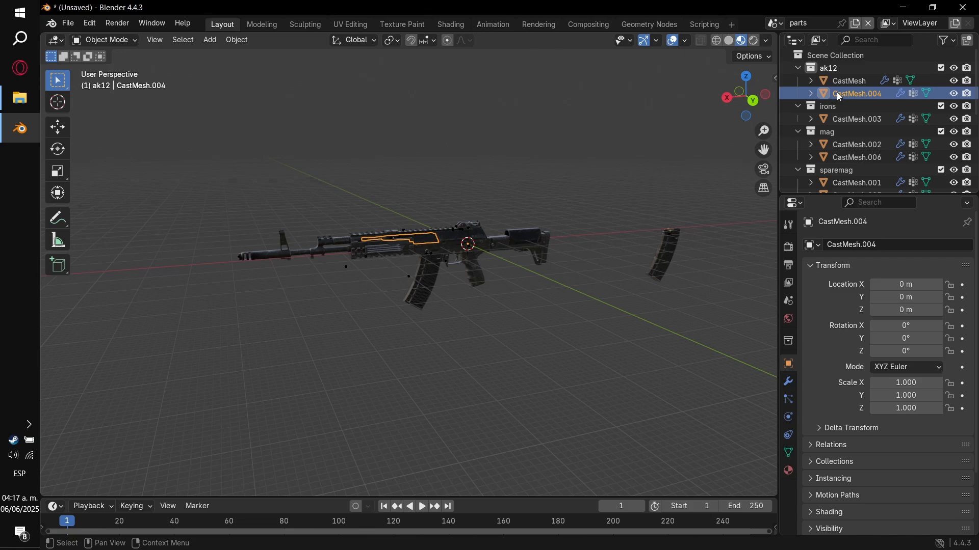
pyautogui.moveTo(644, 269); pyautogui.dragTo(387, 262, button='middle')
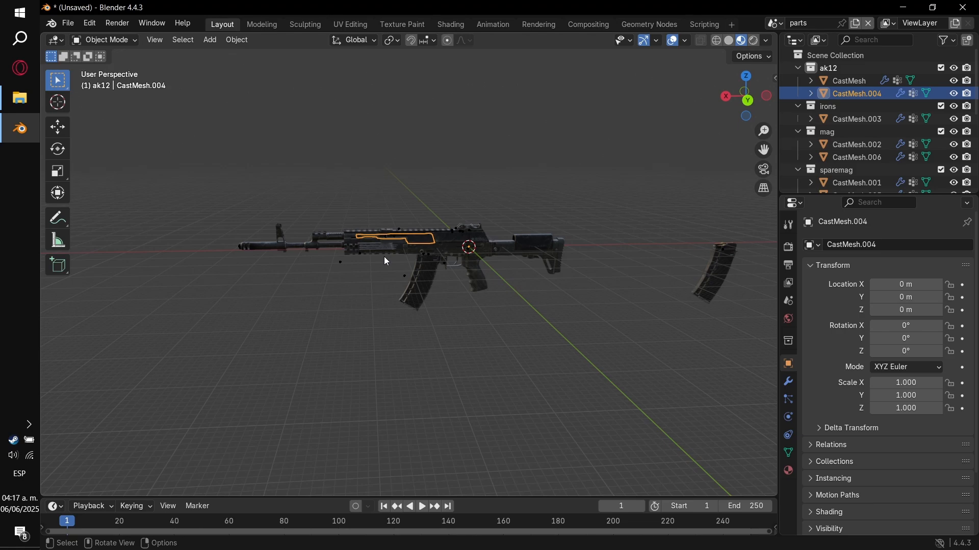
pyautogui.scroll(4, 365, 270)
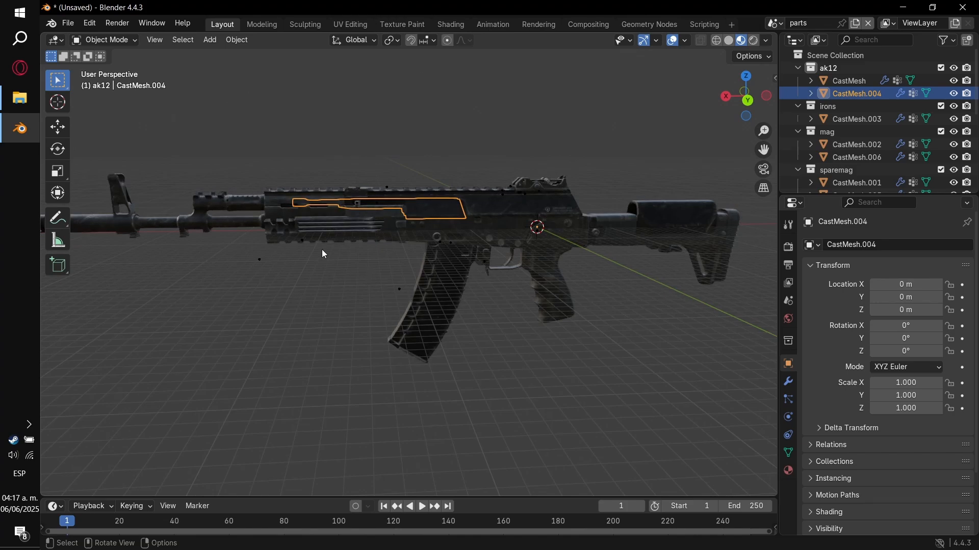
pyautogui.moveTo(322, 251); pyautogui.dragTo(354, 285, button='middle')
pyautogui.click(443, 270)
pyautogui.click(369, 289)
pyautogui.press('Tab')
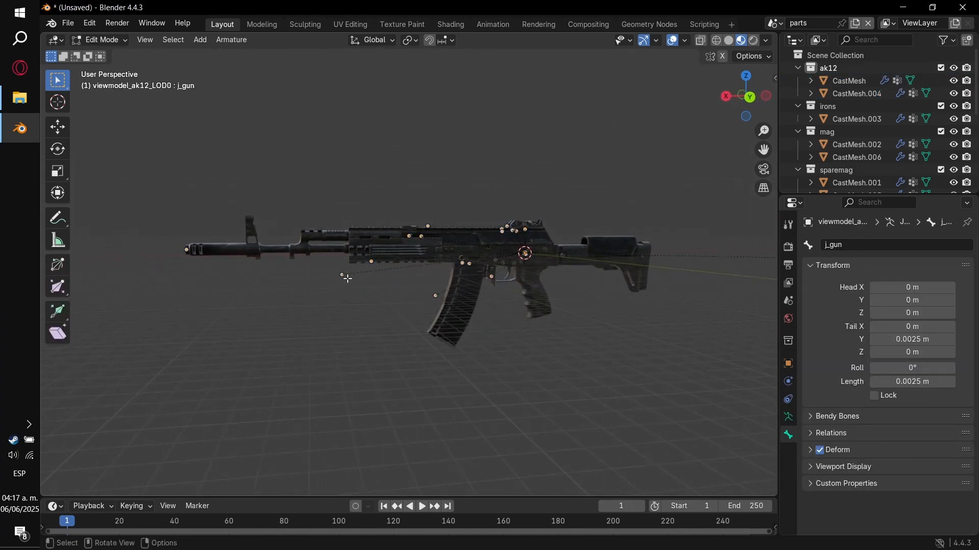
pyautogui.scroll(5, 348, 279)
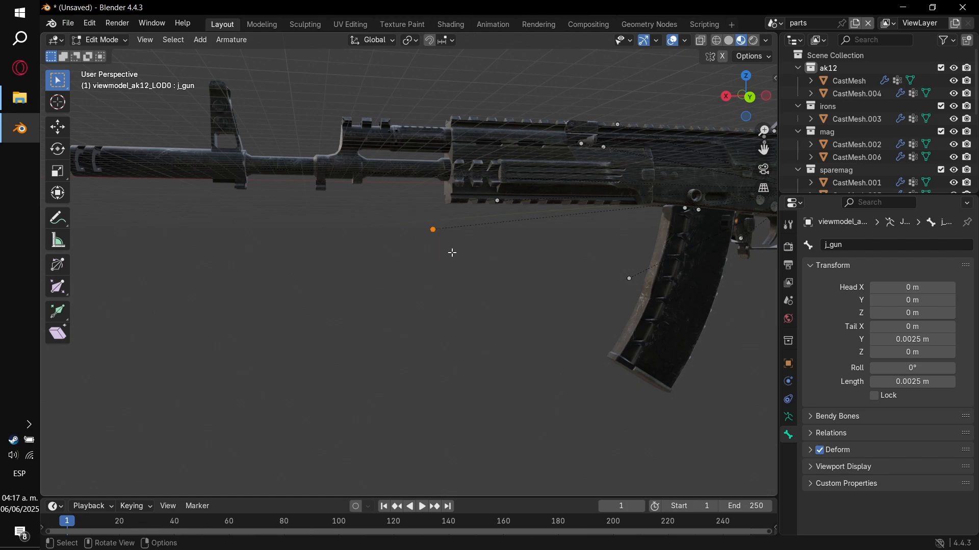
pyautogui.click(433, 229)
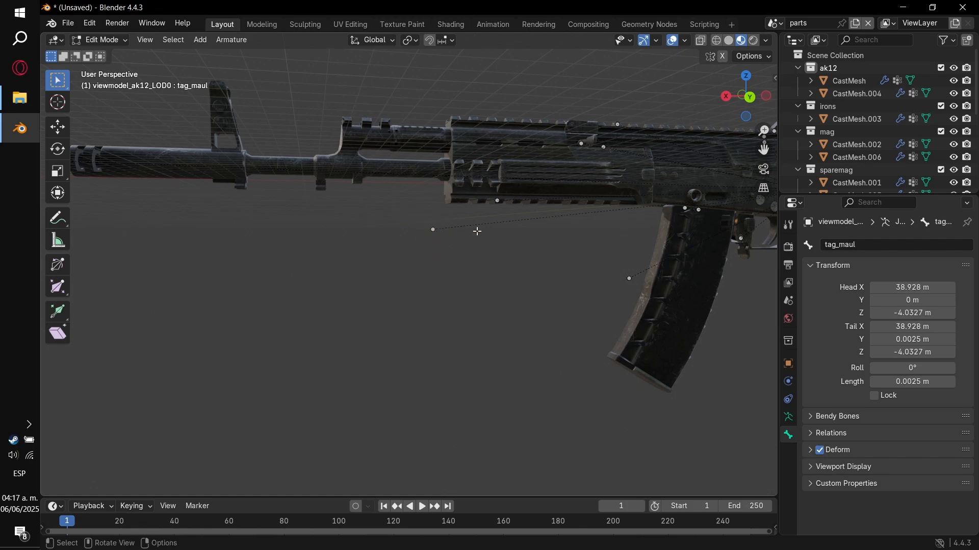
# Select the tag_grenade_launcher bone in front of the magazine and copy its Head X and Head Z values.
pyautogui.click(628, 278)
pyautogui.keyDown('shift'); pyautogui.moveTo(627, 278); pyautogui.dragTo(524, 267, button='middle'); pyautogui.keyUp('shift')
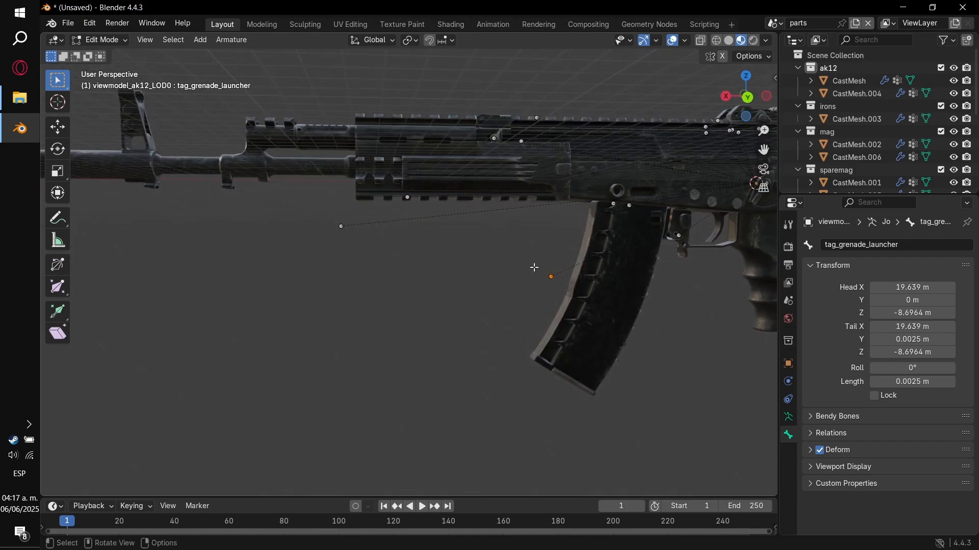
pyautogui.scroll(-5, 877, 148)
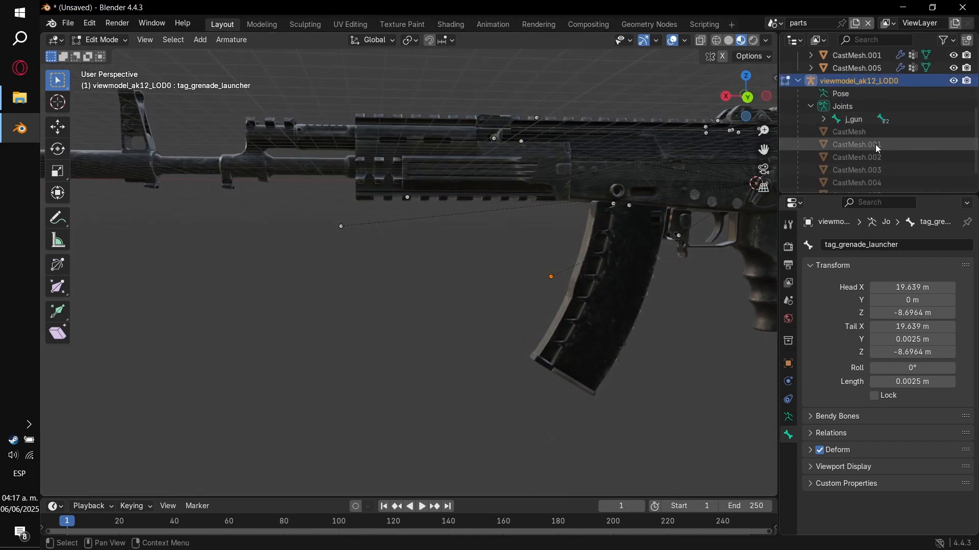
pyautogui.scroll(2, 879, 146)
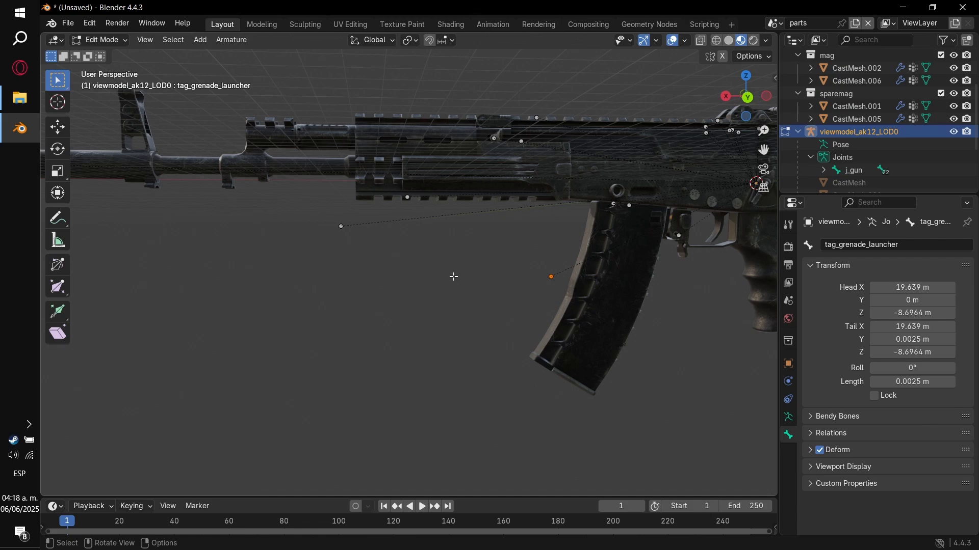
pyautogui.click(918, 285)
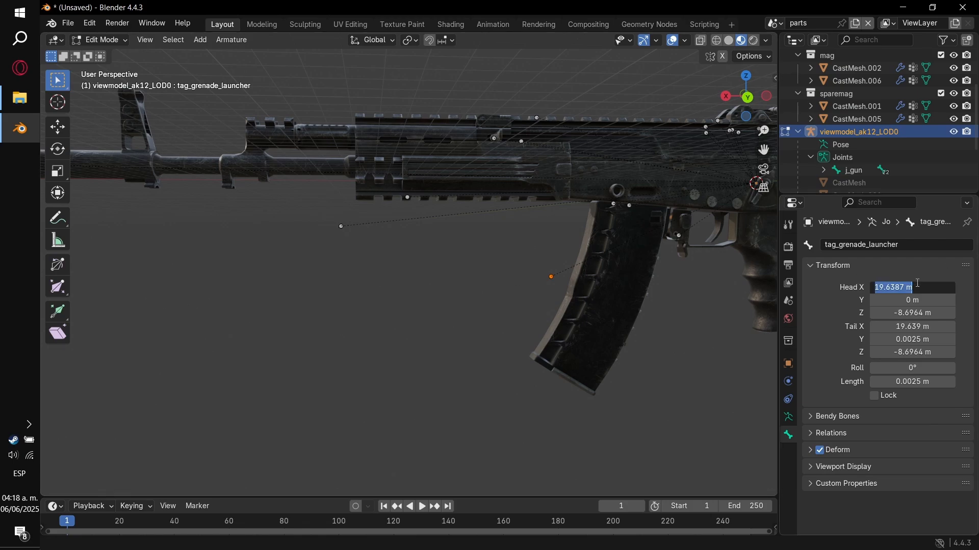
pyautogui.click(906, 315)
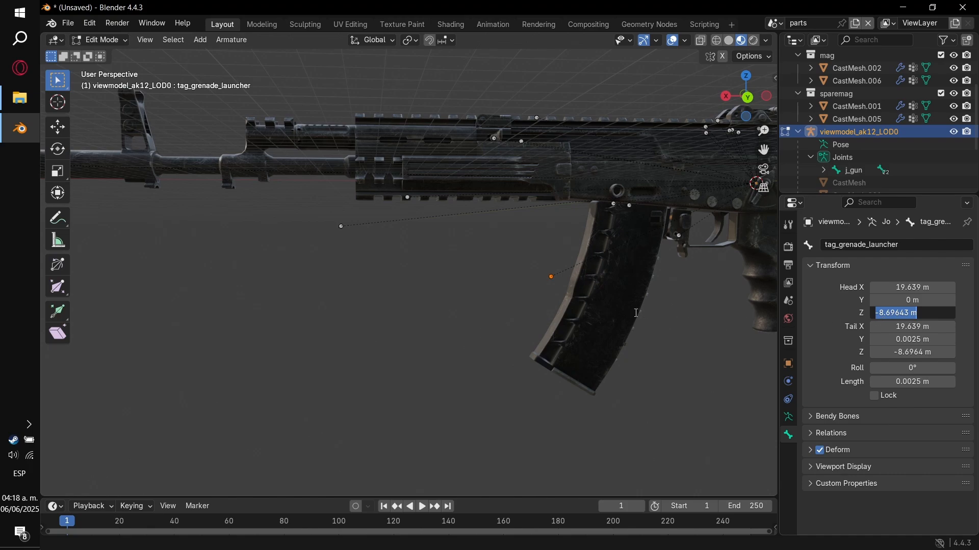
pyautogui.press('Tab')
pyautogui.press('Return')
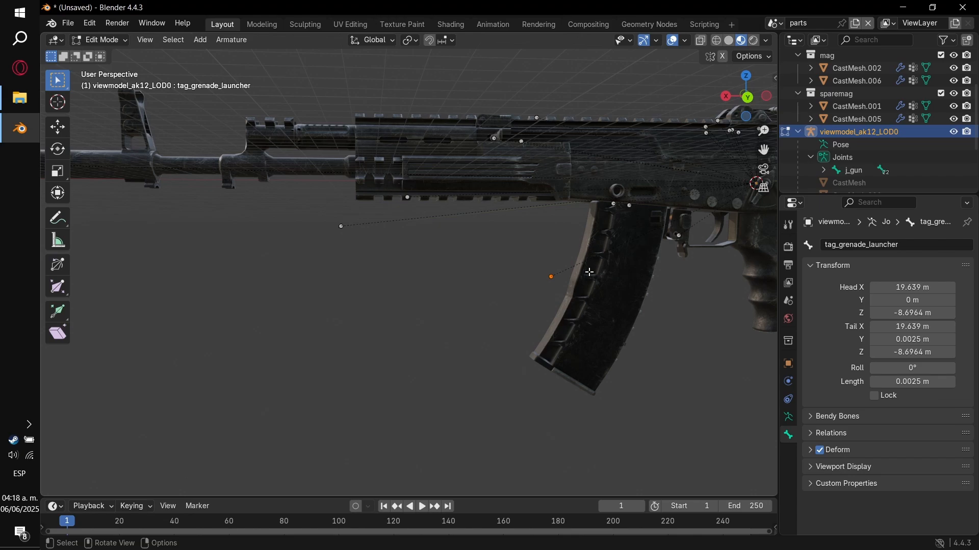
# Import the Cast file viewmodel_grenade_launcher_LOD0.cast from the recent grenade launcher folder.
pyautogui.hotkey('ctrl', 'shift', 'i')
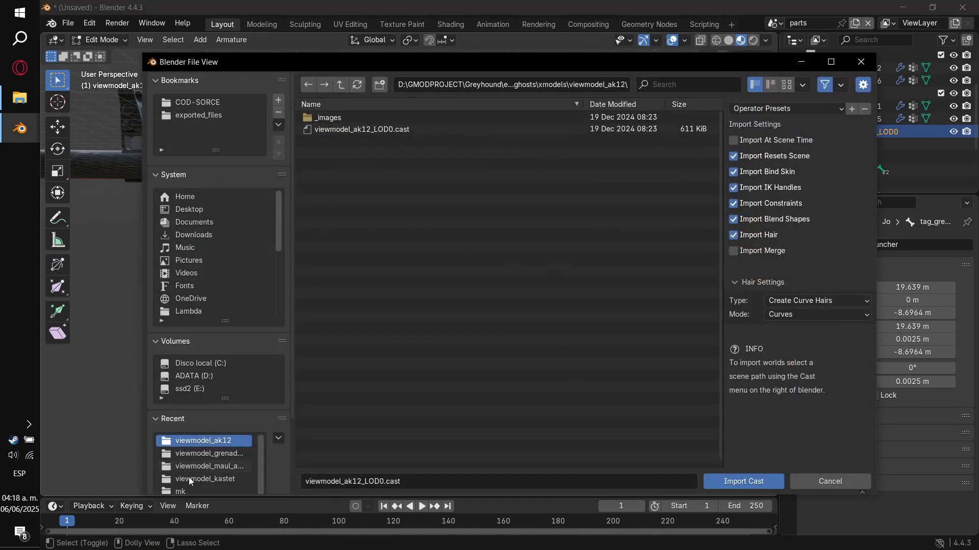
pyautogui.click(203, 455)
pyautogui.doubleClick(368, 129)
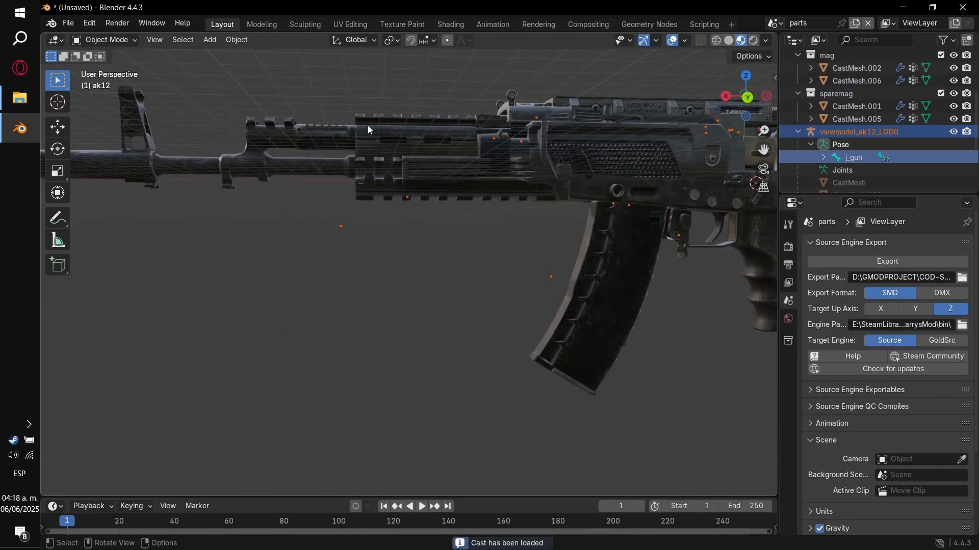
# Move the viewmodel_grenade_launcher_LOD0 collection out of ak12 into the Scene Collection and collapse the viewmodel_ak12_LOD0 armature's hierarchy.
pyautogui.scroll(5, 882, 114)
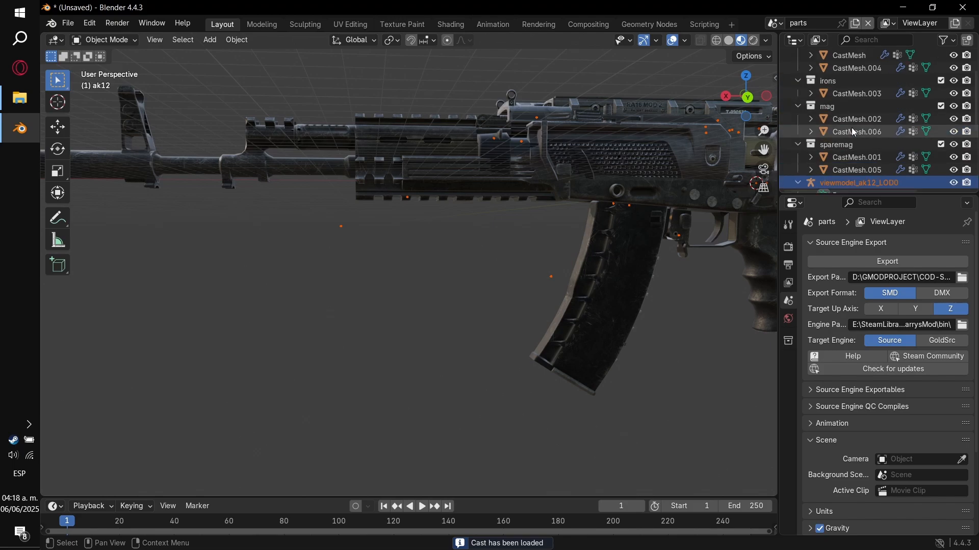
pyautogui.click(856, 91)
pyautogui.click(855, 80)
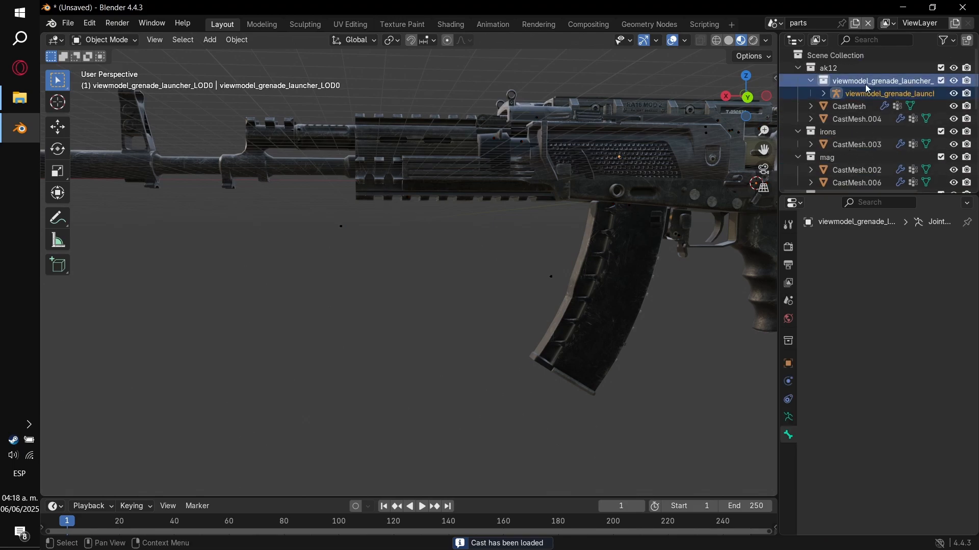
pyautogui.moveTo(865, 84); pyautogui.dragTo(856, 54)
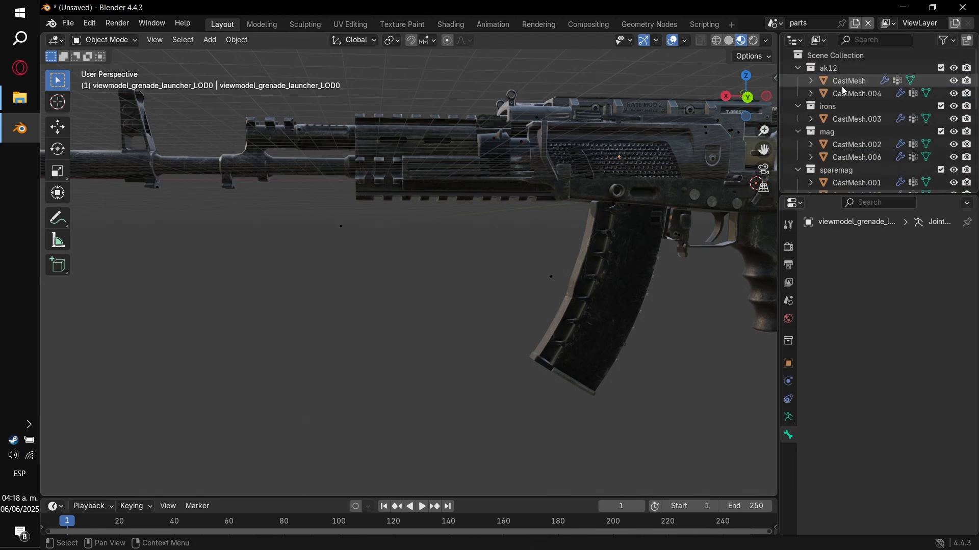
pyautogui.scroll(-4, 846, 94)
pyautogui.click(854, 119)
pyautogui.moveTo(853, 119); pyautogui.dragTo(854, 131)
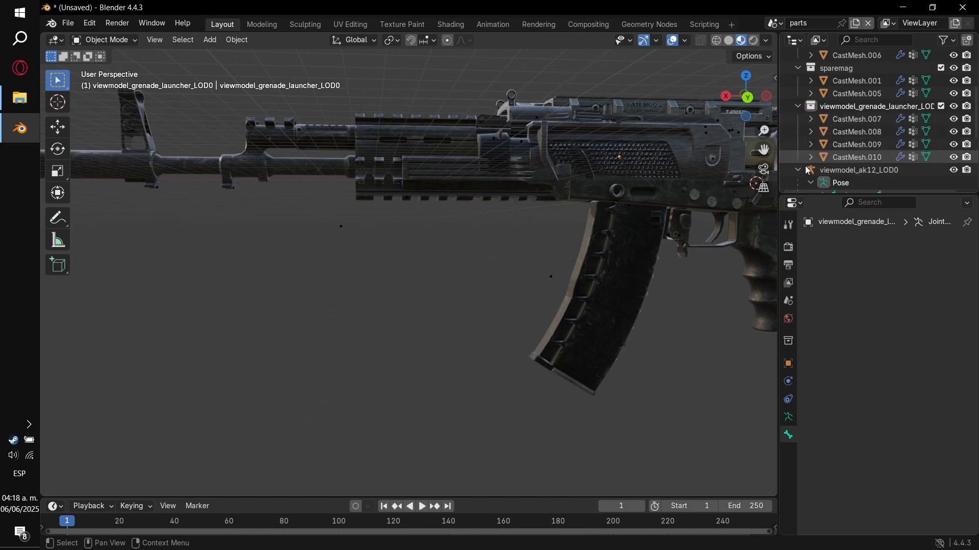
pyautogui.click(827, 172)
pyautogui.click(796, 171)
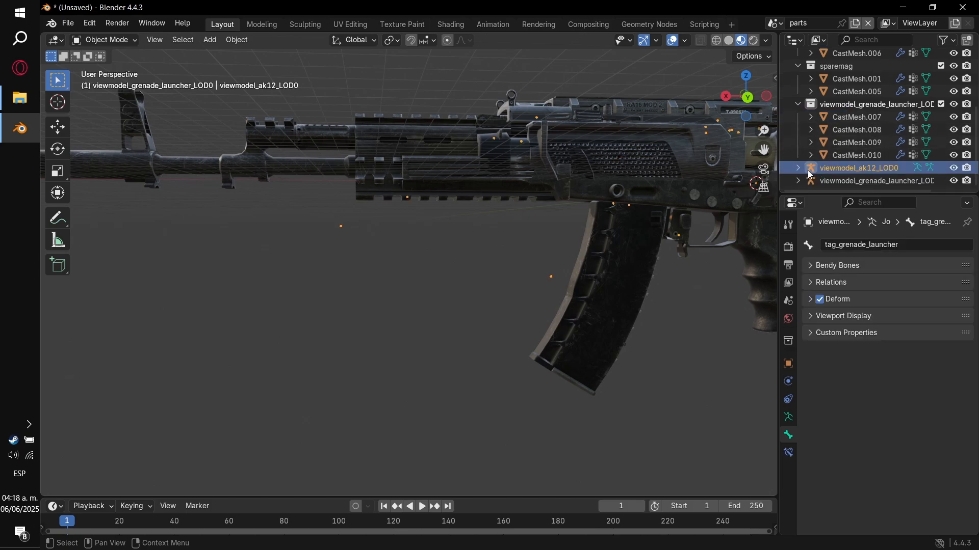
# Select the grenade launcher armature and, in back orthographic view, move it about 10.84 m down along Z.
pyautogui.click(855, 179)
pyautogui.scroll(-6, 519, 233)
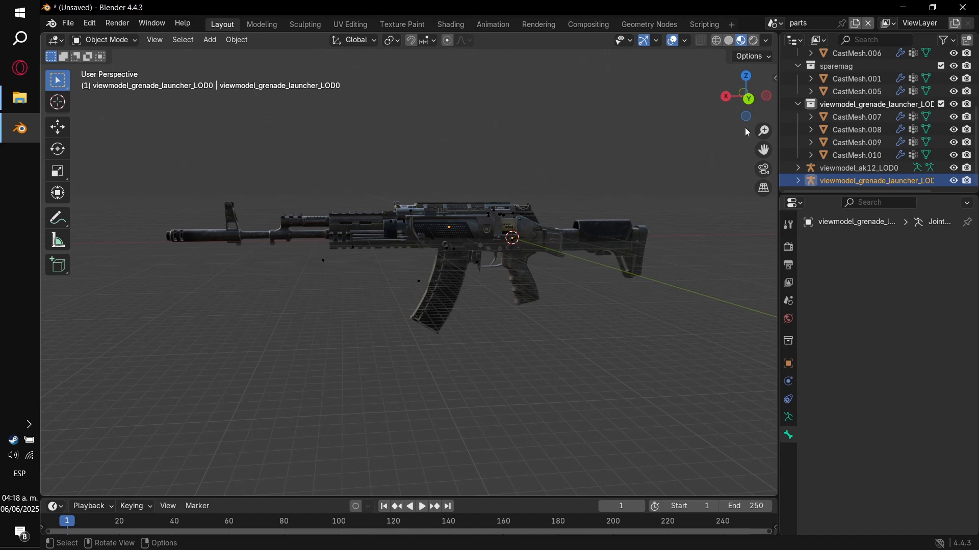
pyautogui.click(748, 107)
pyautogui.scroll(5, 473, 227)
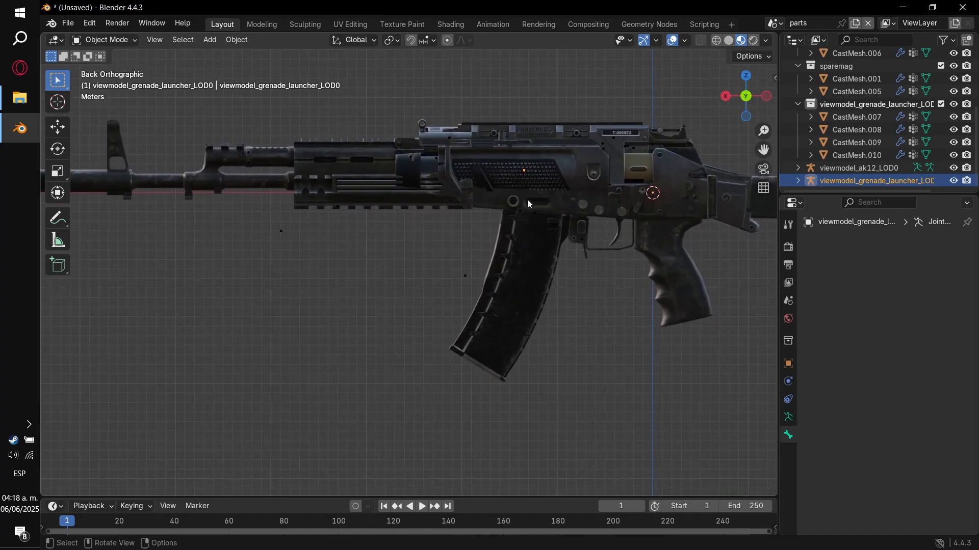
pyautogui.press('z')
pyautogui.click(540, 276)
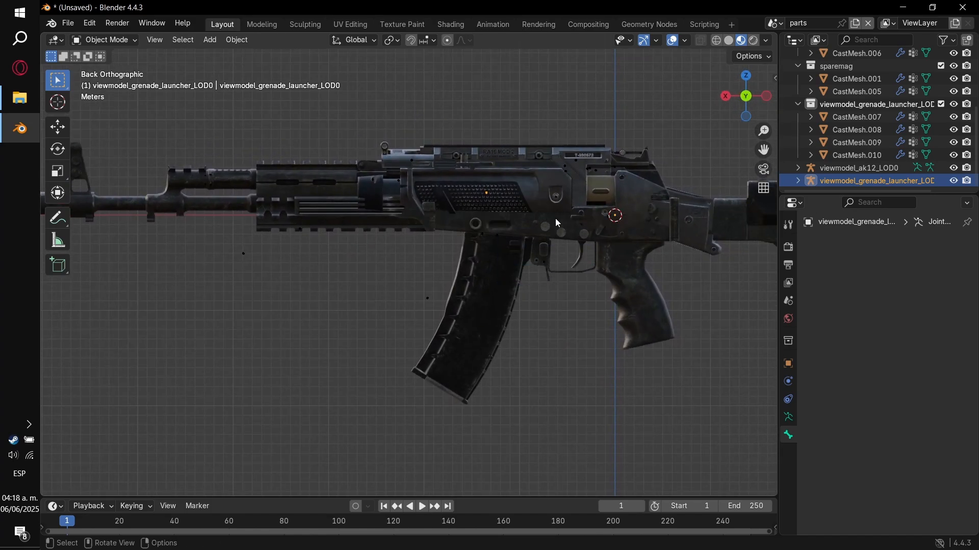
pyautogui.press('g')
pyautogui.press('z')
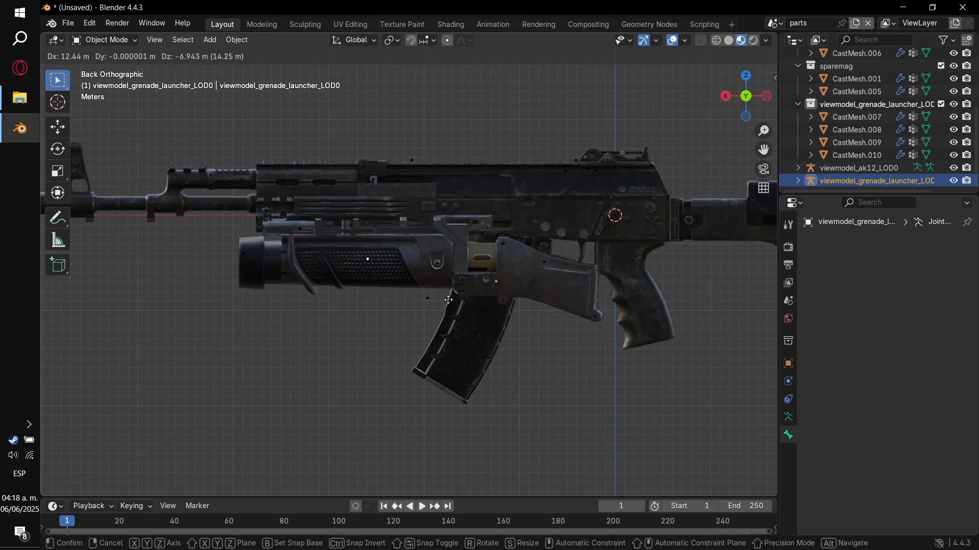
pyautogui.click(392, 329)
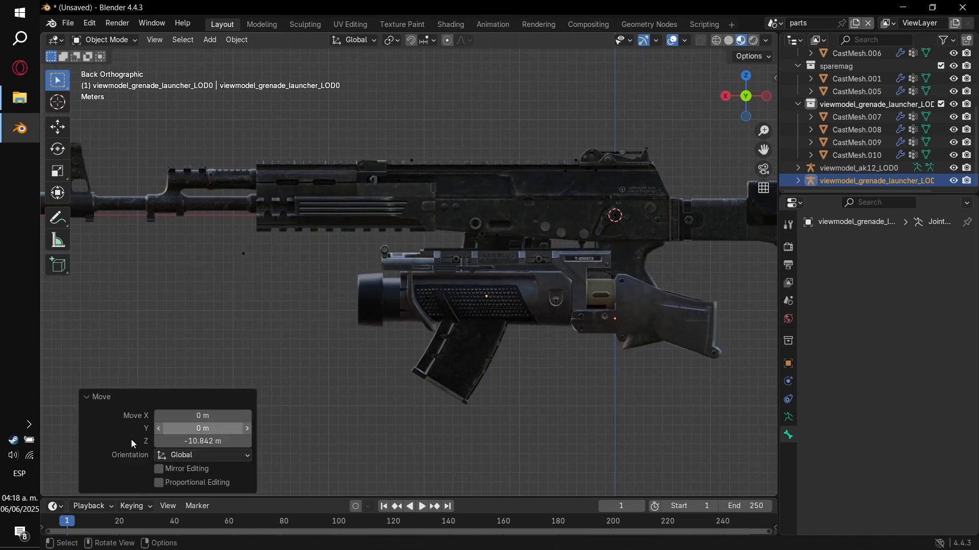
# Set the grenade launcher armature's move to -8.69643 m in Z and 19.6387 m in X using the copied bone values.
pyautogui.click(199, 442)
pyautogui.press('super+v')
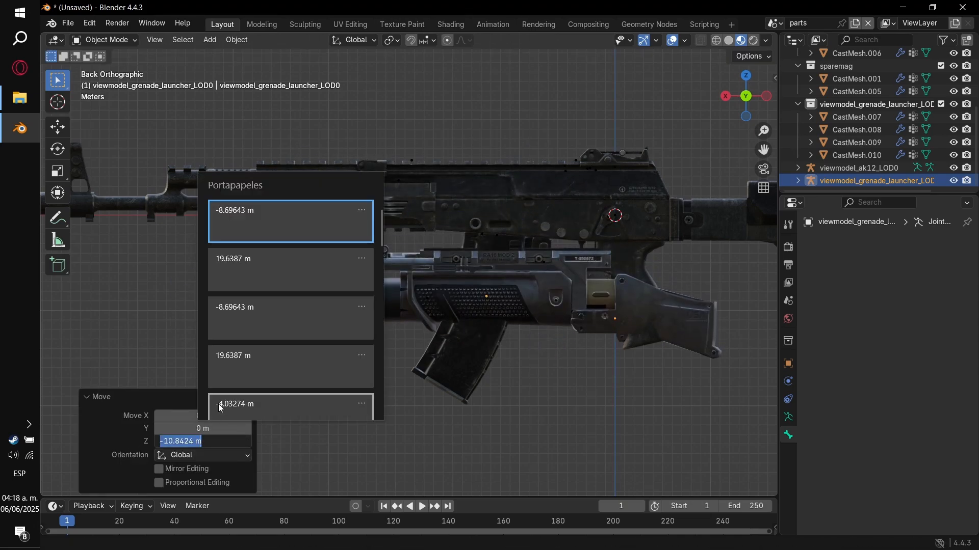
pyautogui.click(266, 238)
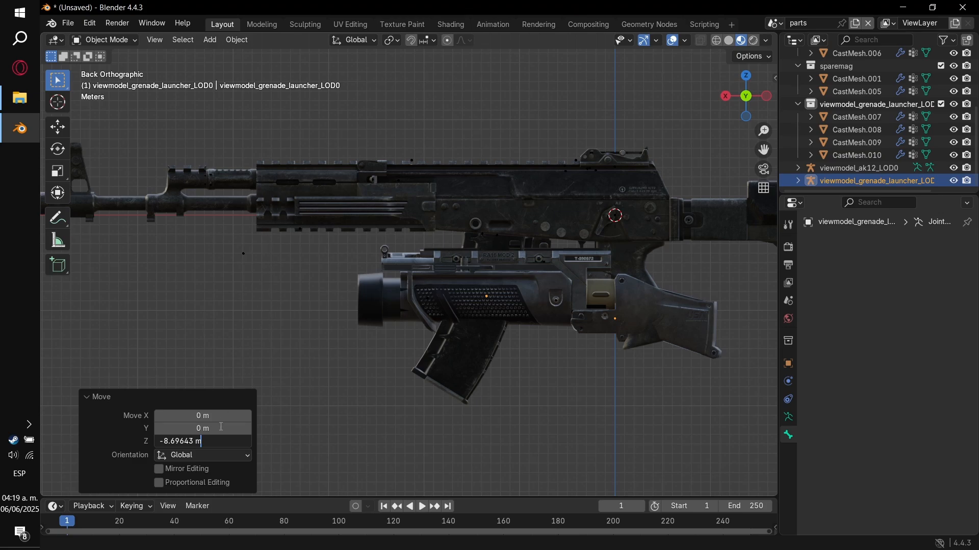
pyautogui.press('Return')
pyautogui.click(204, 416)
pyautogui.press('super+v')
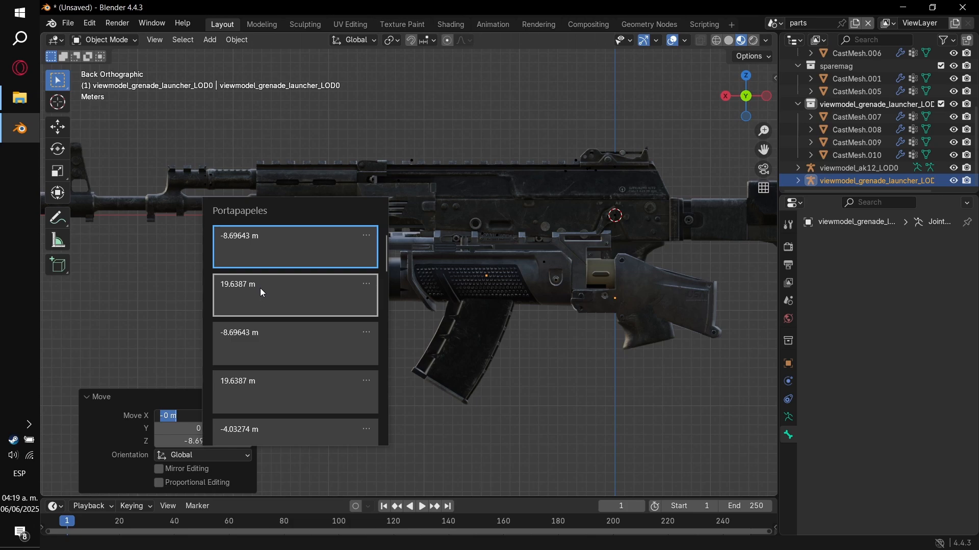
pyautogui.click(260, 289)
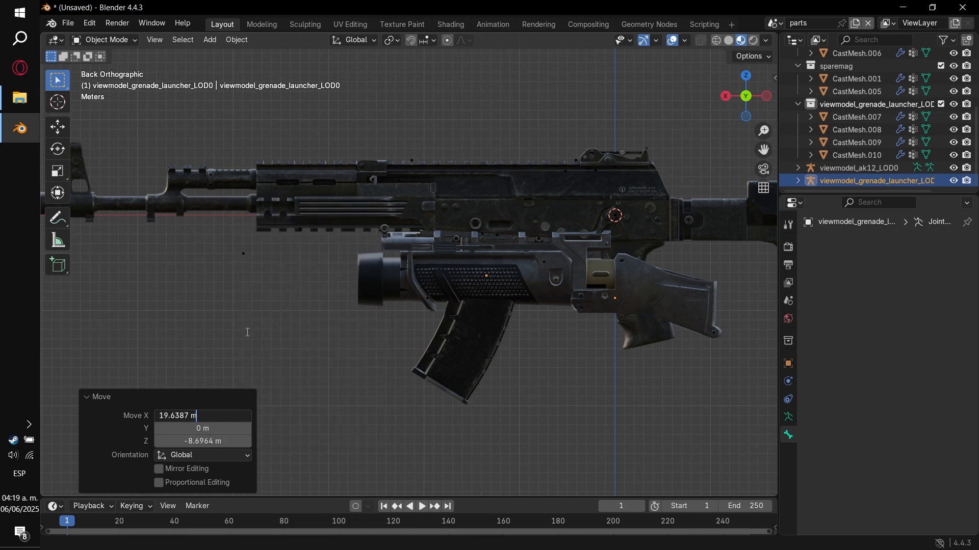
pyautogui.press('Return')
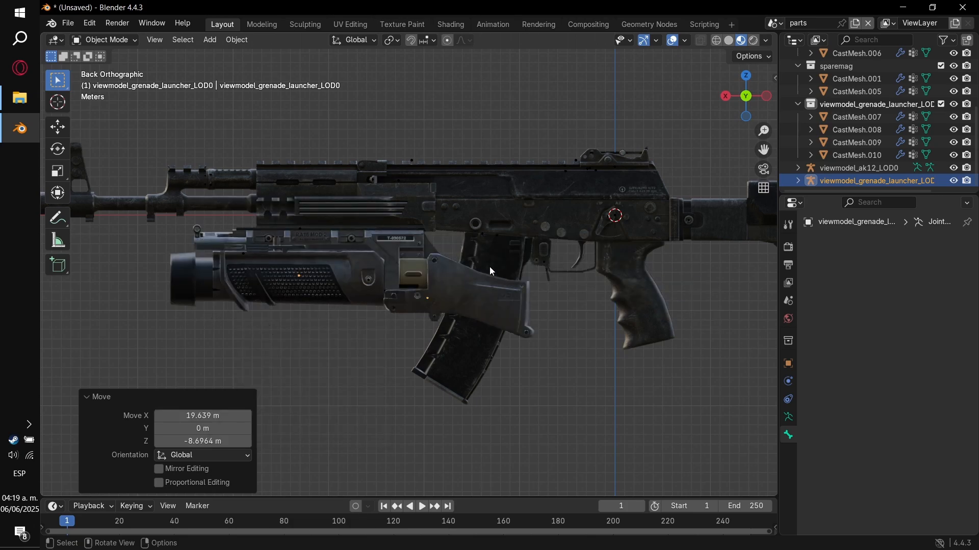
# Delete the viewmodel_grenade_launcher_LOD0 collection hierarchy together with the grenade launcher armature.
pyautogui.click(491, 284)
pyautogui.click(491, 288)
pyautogui.moveTo(491, 289)
pyautogui.mouseDown(button='middle')
pyautogui.moveTo(521, 292)
pyautogui.moveTo(477, 293)
pyautogui.mouseUp(button='middle')
pyautogui.click(889, 106)
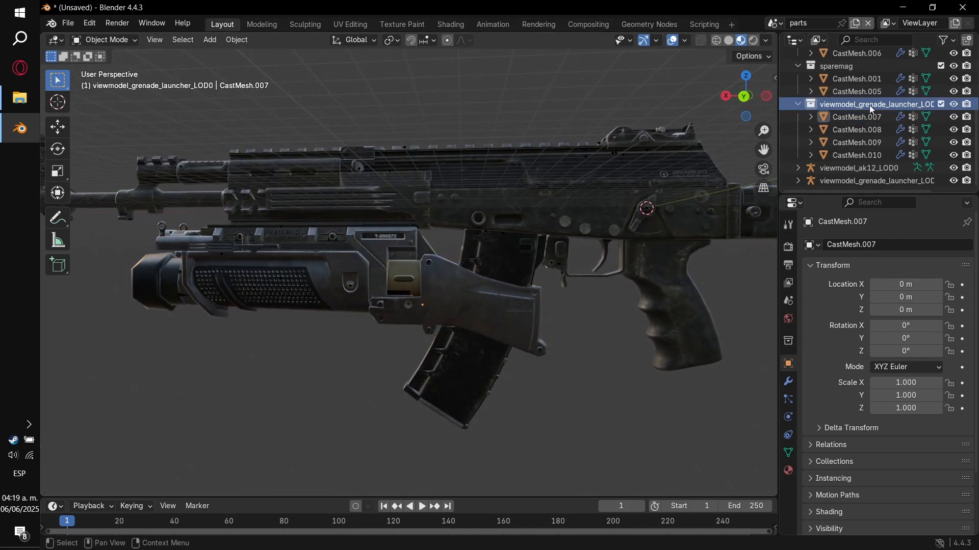
pyautogui.rightClick(869, 105)
pyautogui.press('Escape')
pyautogui.click(799, 106)
pyautogui.click(863, 178)
pyautogui.rightClick(851, 157)
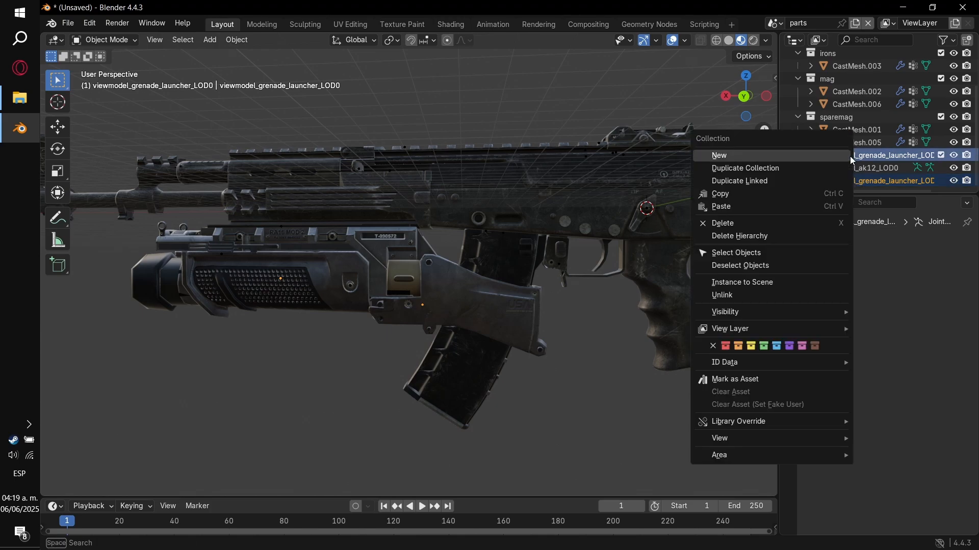
pyautogui.click(743, 238)
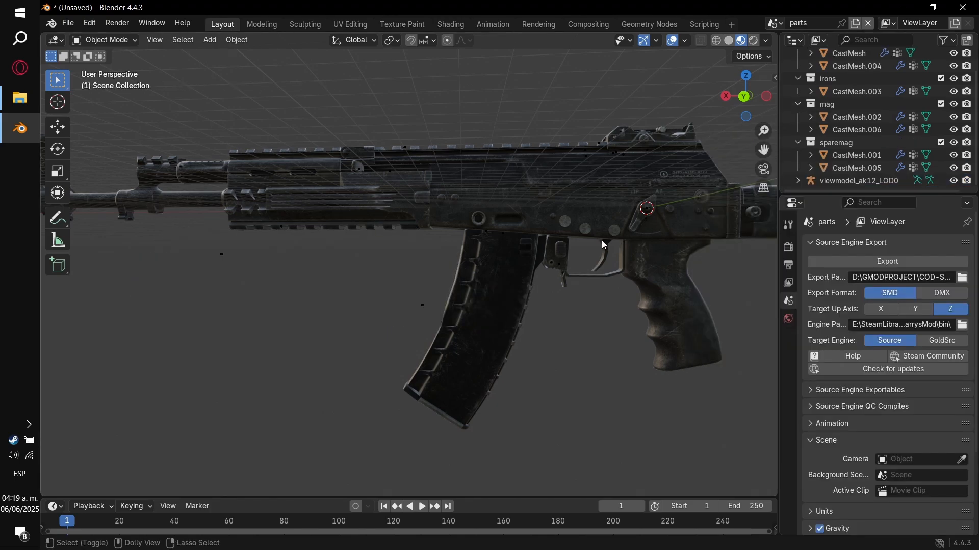
# Import the Cast model from the viewmodel_grenade_launcher_no_cover folder.
pyautogui.hotkey('ctrl', 'shift', 'c')
pyautogui.click(342, 85)
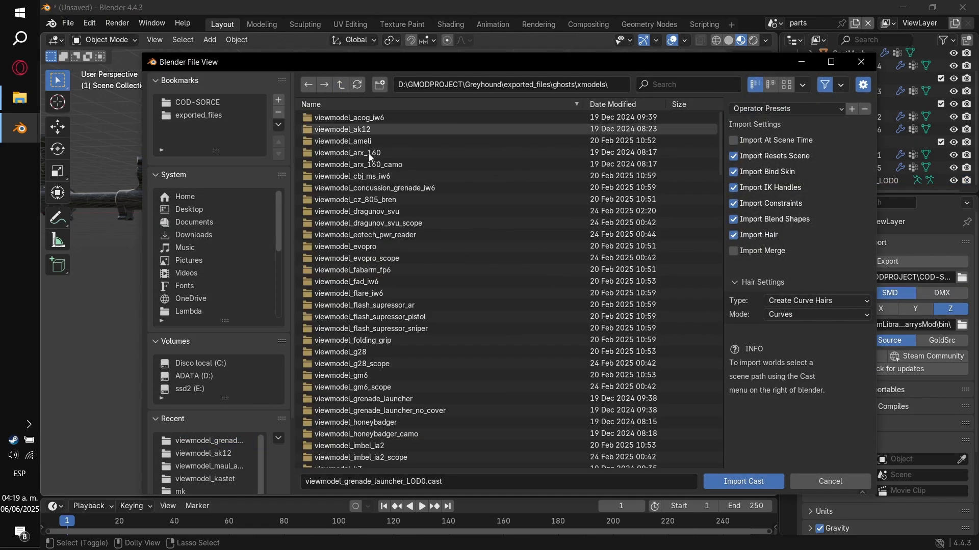
pyautogui.scroll(-5, 380, 286)
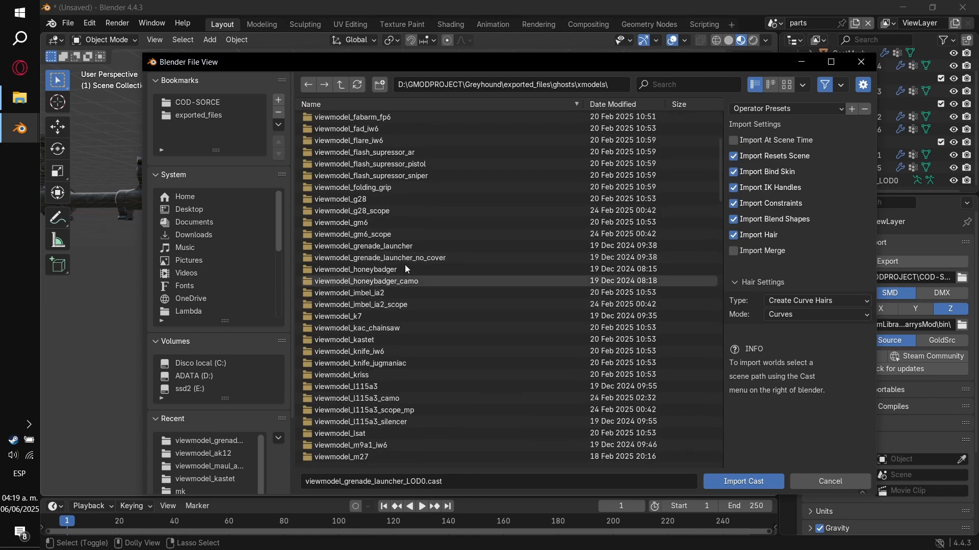
pyautogui.doubleClick(409, 256)
pyautogui.doubleClick(351, 130)
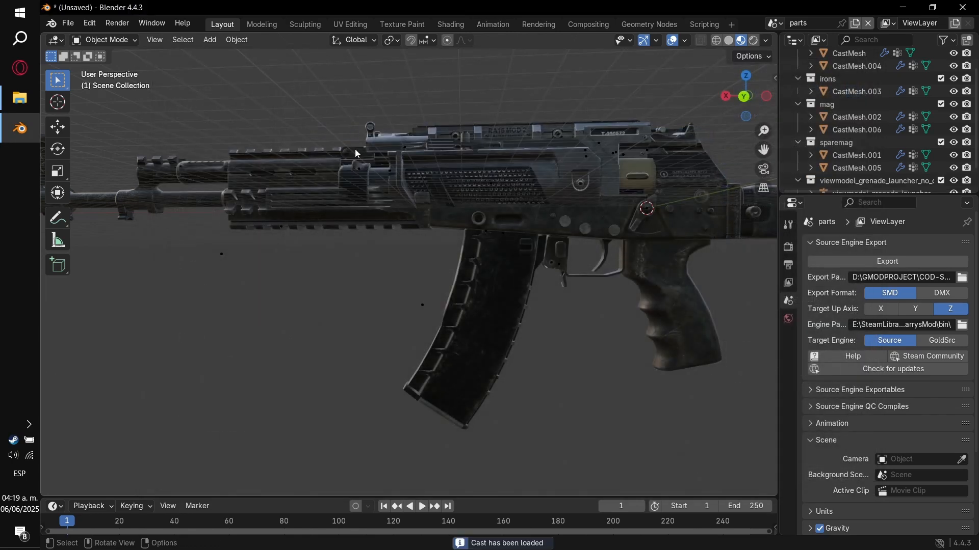
# Move the viewmodel_grenade_launcher_no_cover_LOD0 armature out of its collection into the Scene Collection.
pyautogui.scroll(-2, 867, 148)
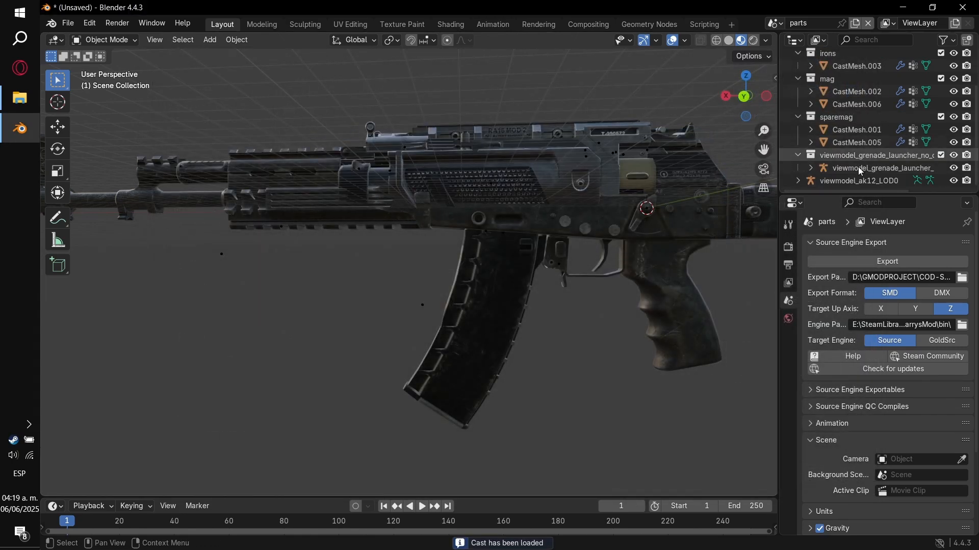
pyautogui.moveTo(857, 166)
pyautogui.mouseDown()
pyautogui.moveTo(866, 172)
pyautogui.moveTo(846, 178)
pyautogui.mouseUp()
pyautogui.scroll(-1, 846, 178)
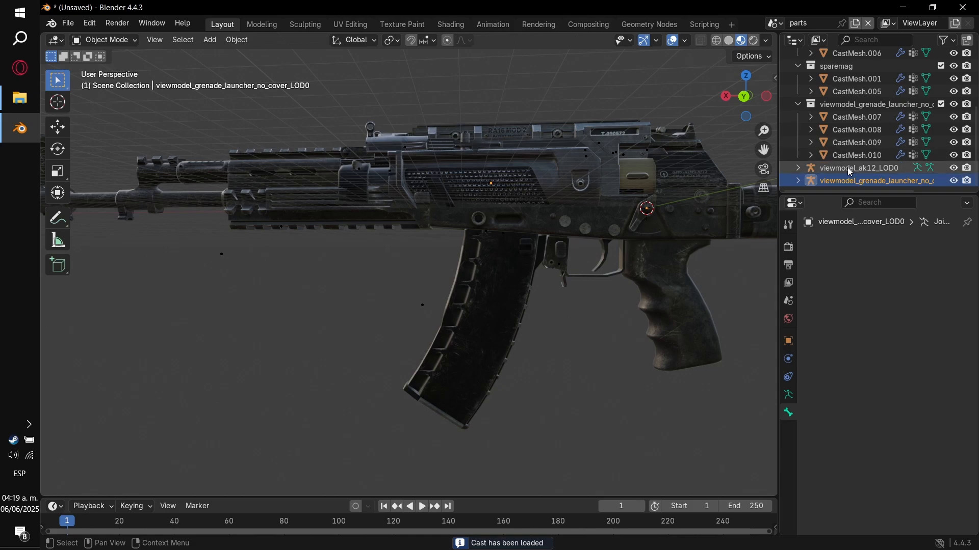
# Move the no-cover grenade launcher armature -8.69643 m in Z and 19.6387 m in X using the copied bone values.
pyautogui.press('g')
pyautogui.press('z')
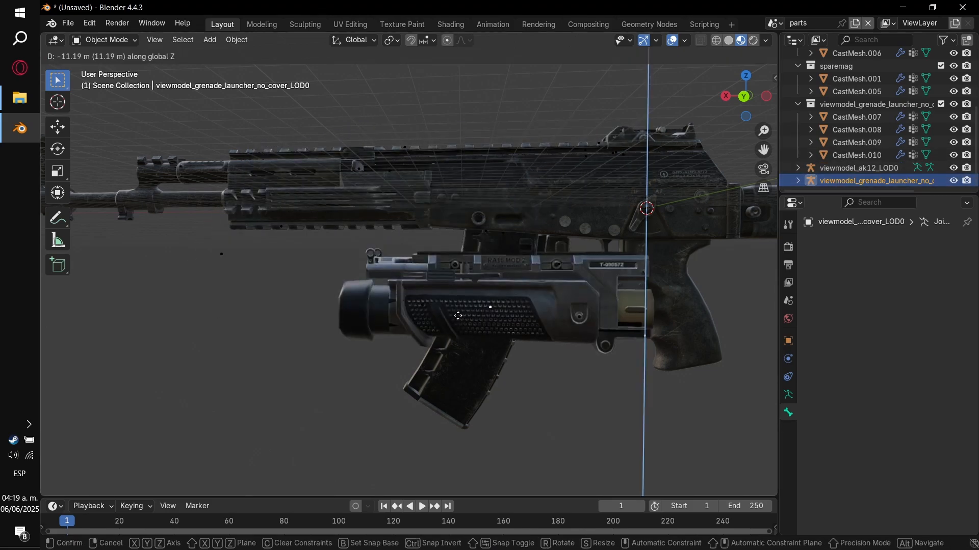
pyautogui.click(402, 344)
pyautogui.doubleClick(184, 441)
pyautogui.press('super+v')
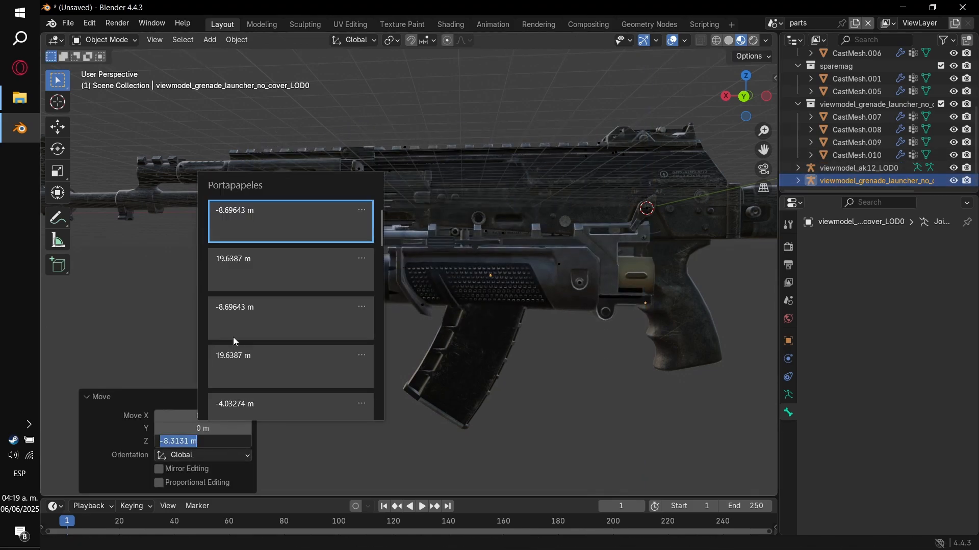
pyautogui.click(258, 227)
pyautogui.press('Return')
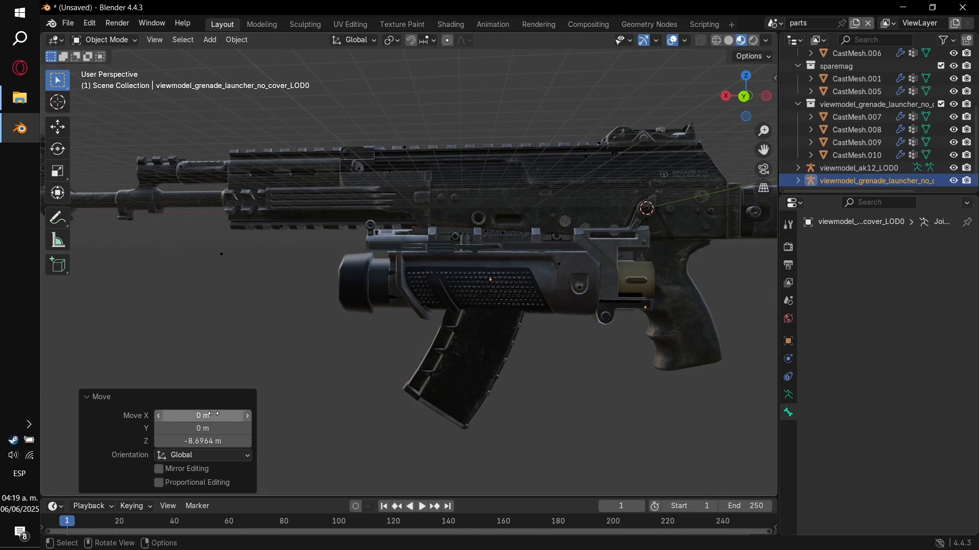
pyautogui.doubleClick(213, 415)
pyautogui.press('super+v')
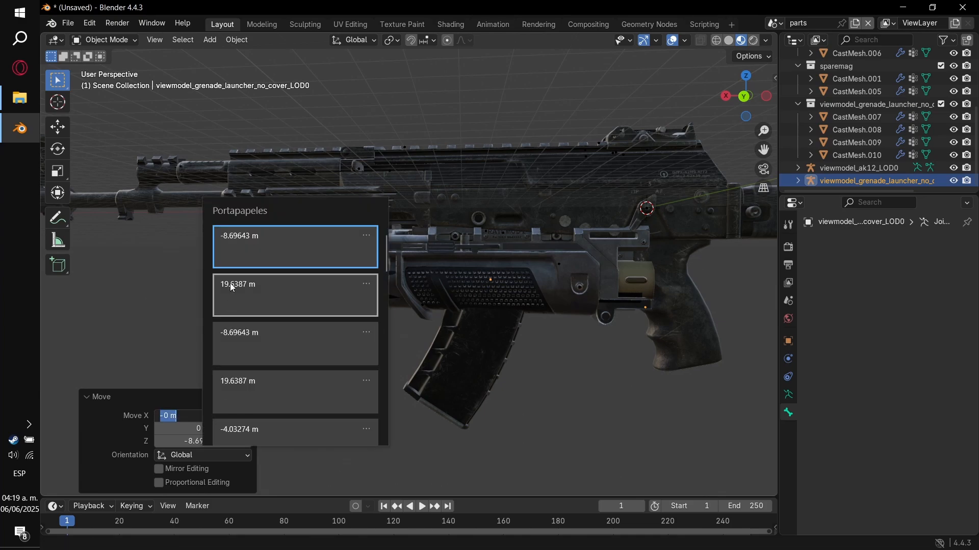
pyautogui.click(280, 298)
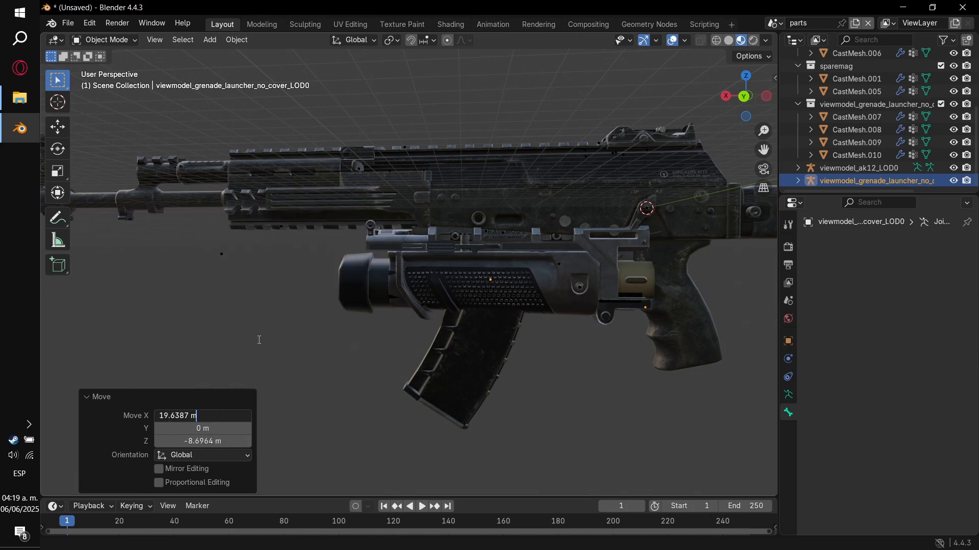
pyautogui.press('Return')
# Apply all transforms to the no-cover grenade launcher armature and to its meshes CastMesh.007 through CastMesh.010.
pyautogui.moveTo(352, 313)
pyautogui.mouseDown(button='middle')
pyautogui.moveTo(391, 299)
pyautogui.moveTo(356, 304)
pyautogui.mouseUp(button='middle')
pyautogui.moveTo(474, 306); pyautogui.dragTo(430, 311, button='middle')
pyautogui.hotkey('ctrl', 'a')
pyautogui.click(373, 340)
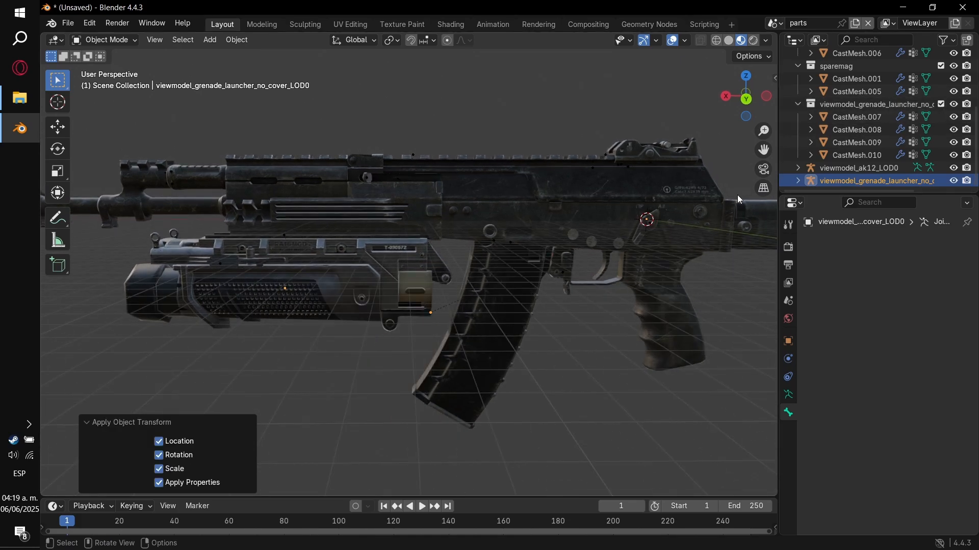
pyautogui.click(862, 154)
pyautogui.keyDown('shift'); pyautogui.click(855, 122); pyautogui.keyUp('shift')
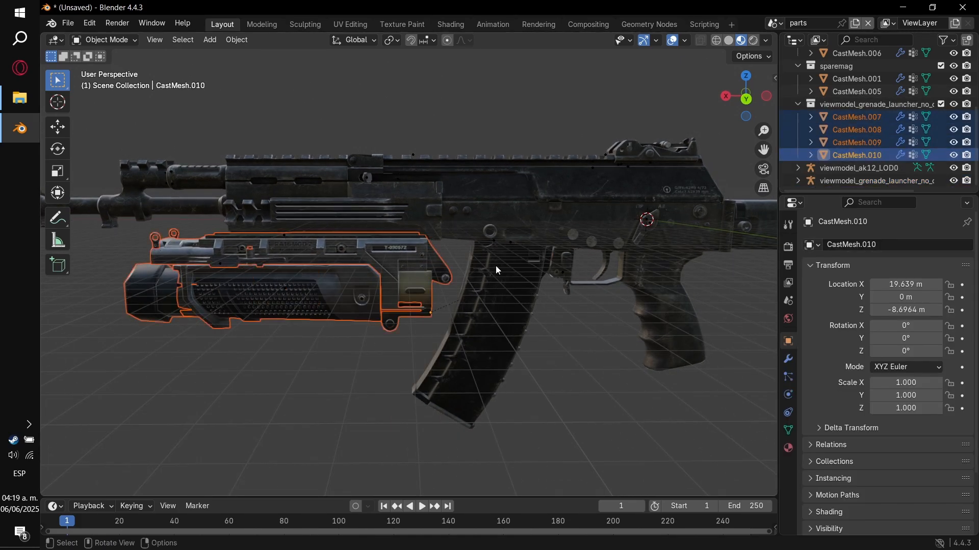
pyautogui.hotkey('ctrl', 'a')
pyautogui.click(496, 265)
# Examine the grenade launcher's individual meshes and its placement under the rifle, including in back orthographic view.
pyautogui.moveTo(507, 270); pyautogui.dragTo(345, 282, button='middle')
pyautogui.scroll(-4, 519, 265)
pyautogui.click(859, 142)
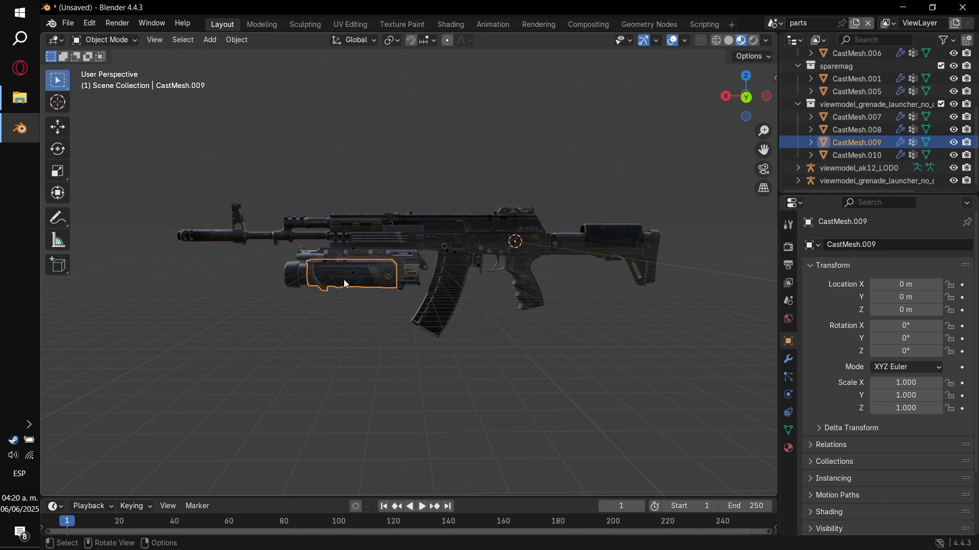
pyautogui.click(409, 265)
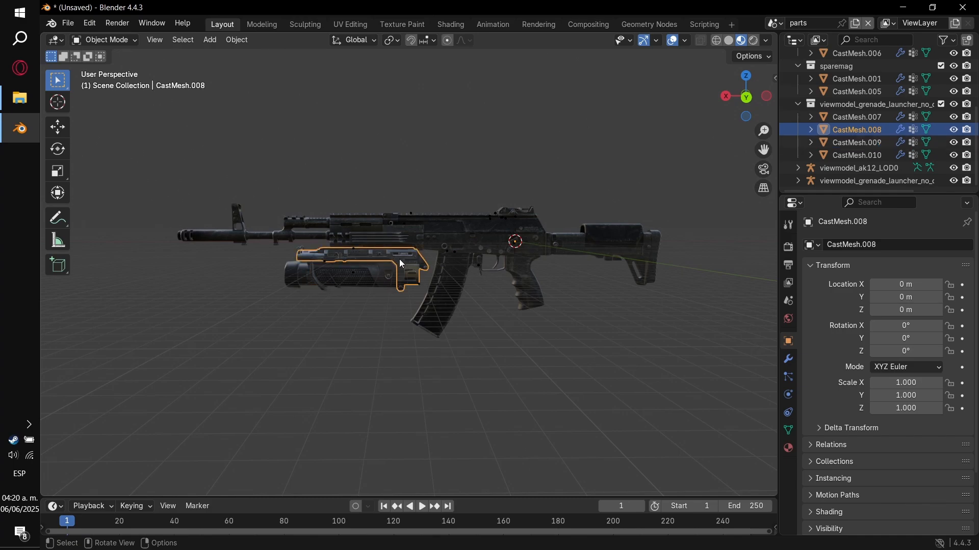
pyautogui.scroll(5, 827, 134)
pyautogui.scroll(1, 828, 133)
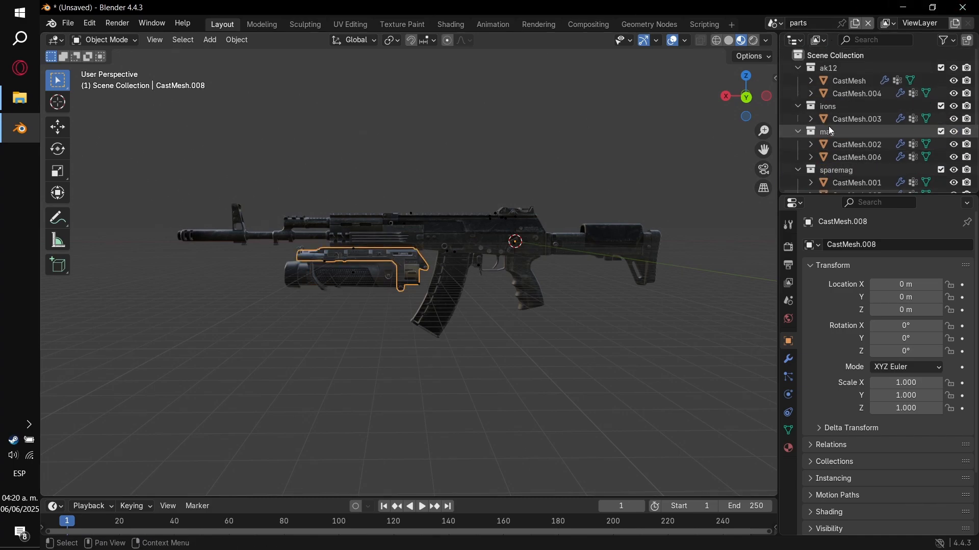
pyautogui.click(745, 98)
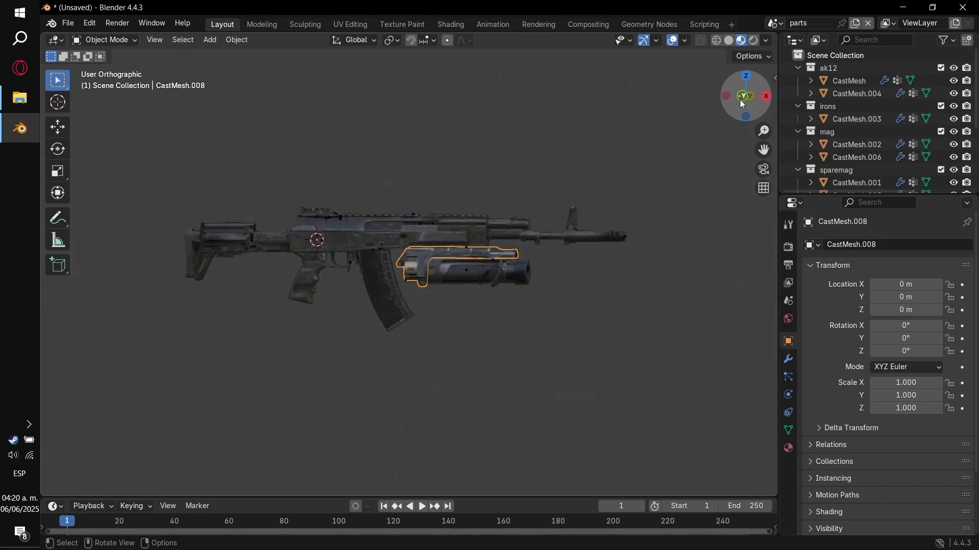
pyautogui.click(745, 98)
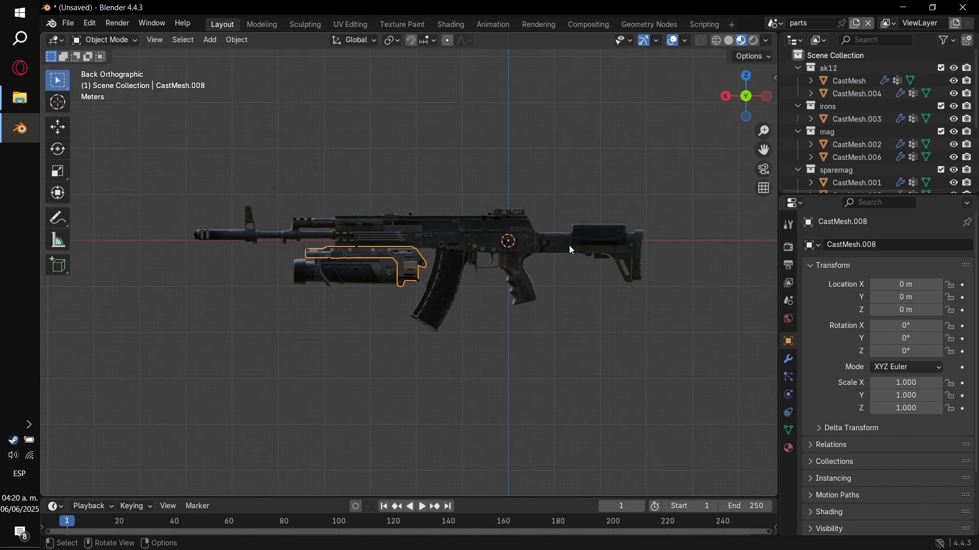
pyautogui.click(464, 244)
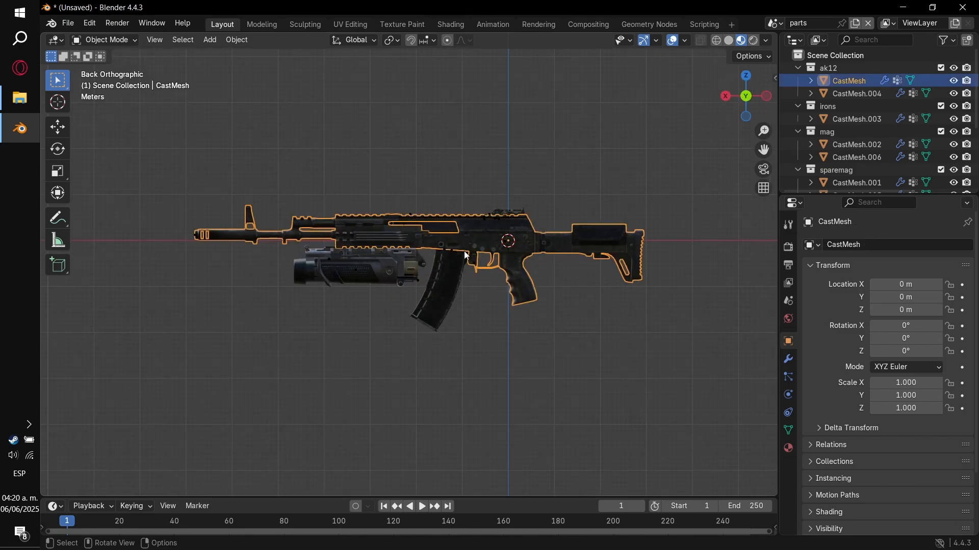
pyautogui.moveTo(464, 267); pyautogui.dragTo(591, 240, button='middle')
# Rename the viewmodel_grenade_launcher_no_cover_LOD0 collection as fng40gl.
pyautogui.scroll(-5, 858, 148)
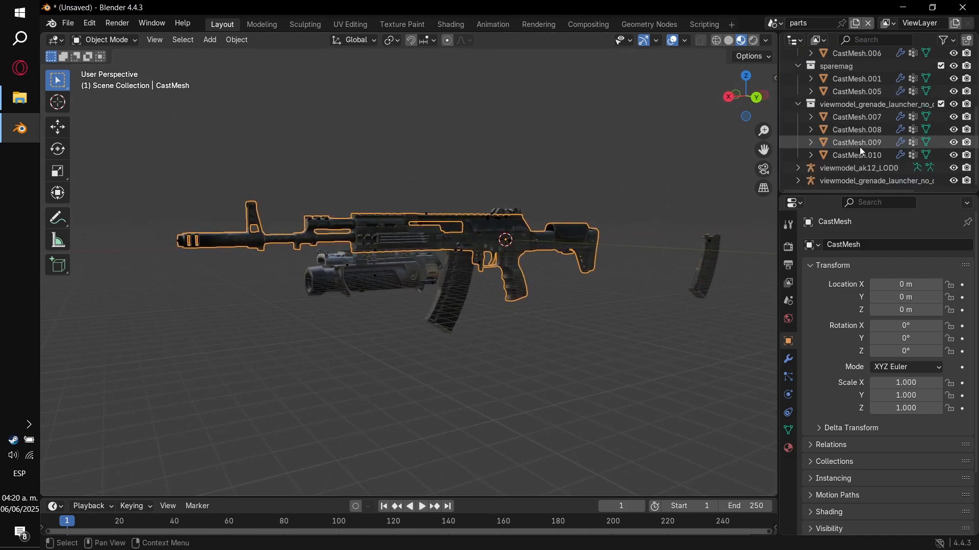
pyautogui.doubleClick(861, 111)
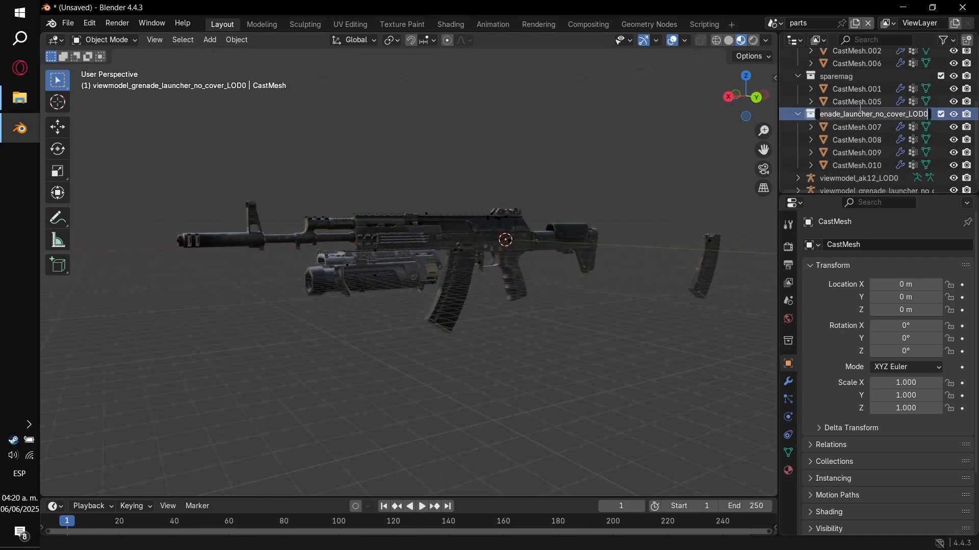
pyautogui.write('fng40gl')
pyautogui.press('Return')
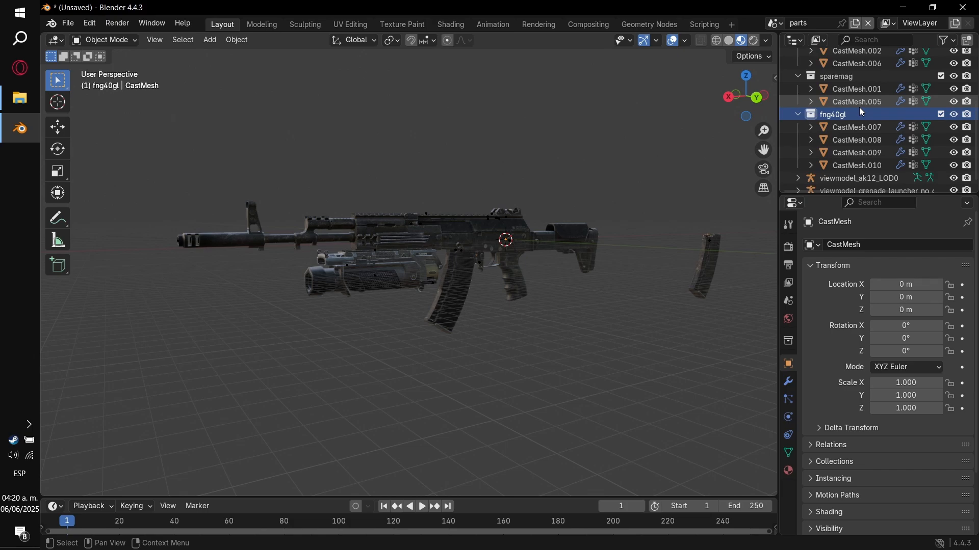
# Create a gst_ak12 folder inside COD-SORCE\ghosts and set it as the Source Engine export path.
pyautogui.click(858, 166)
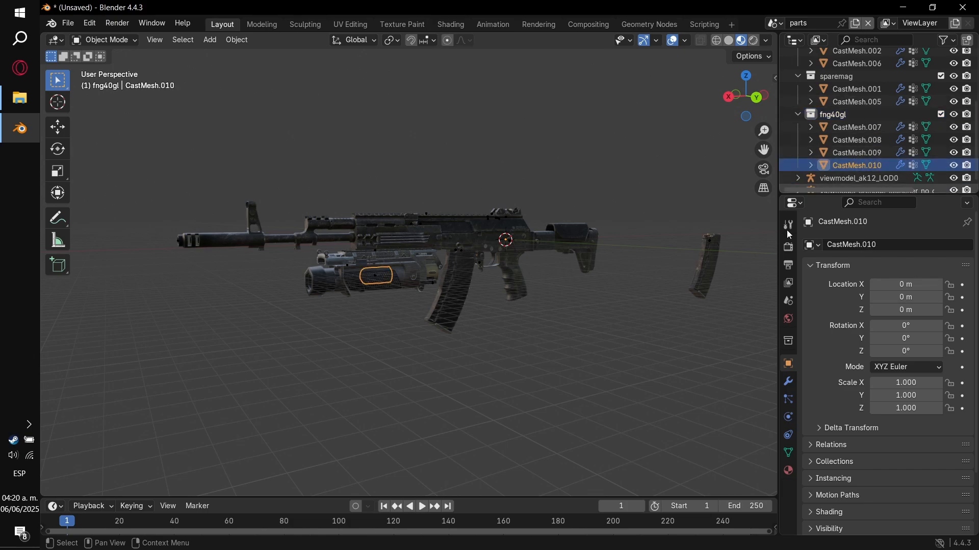
pyautogui.click(790, 300)
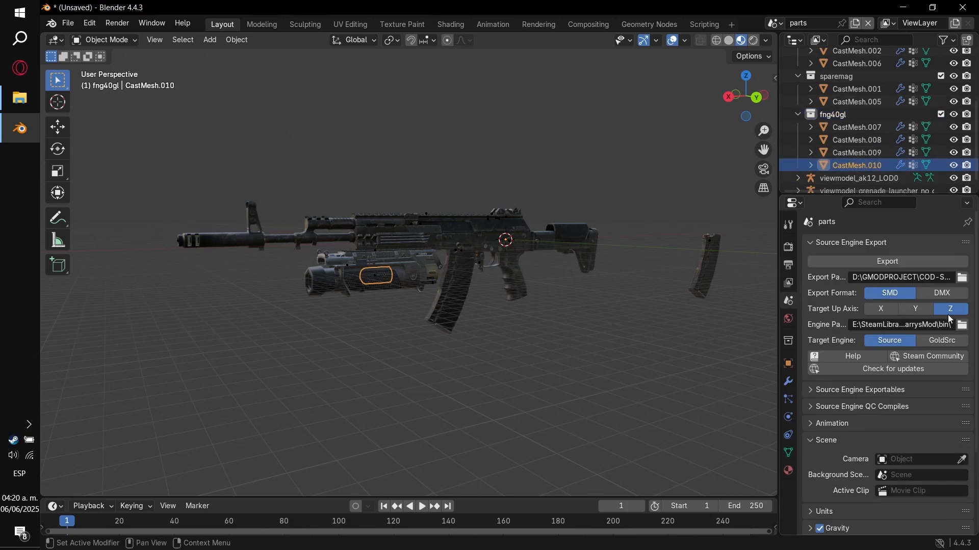
pyautogui.click(963, 278)
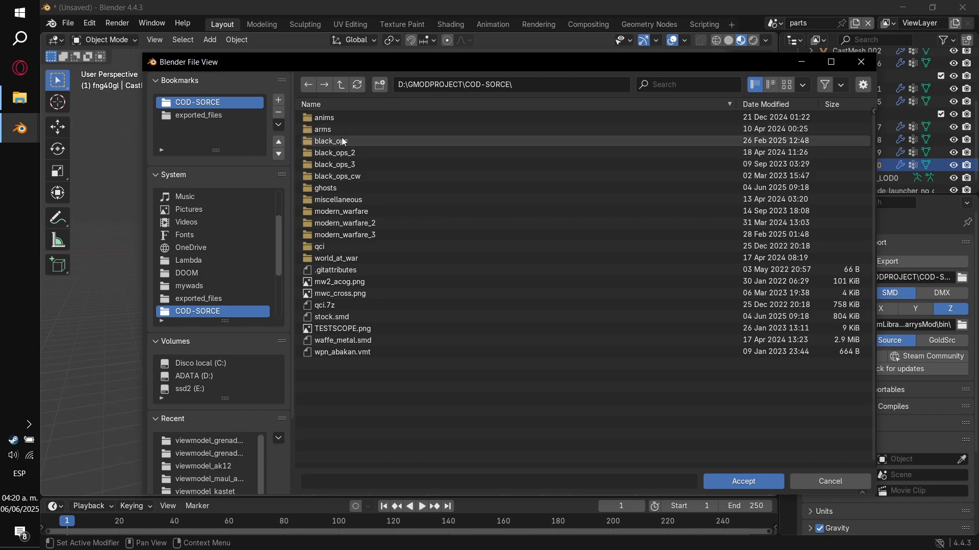
pyautogui.doubleClick(350, 187)
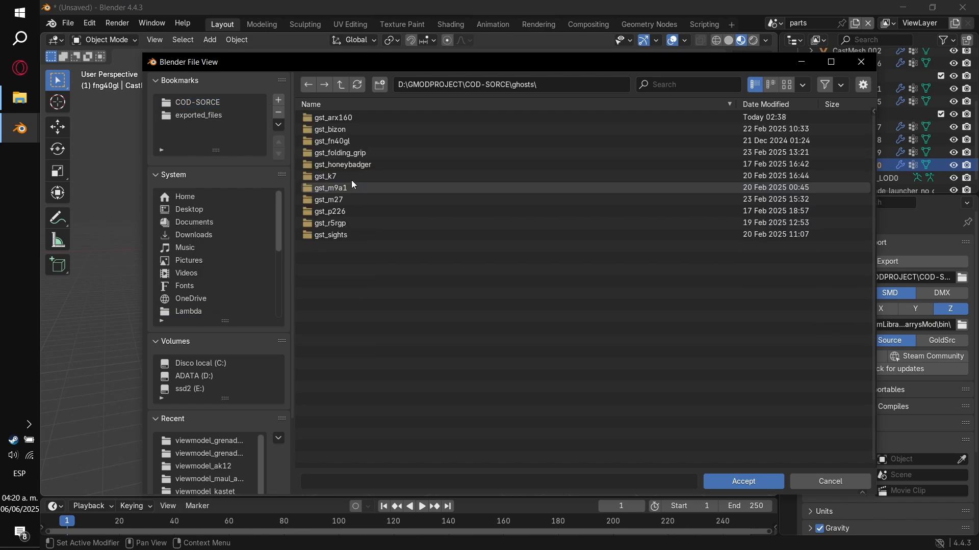
pyautogui.click(380, 85)
pyautogui.write('gst_ak12')
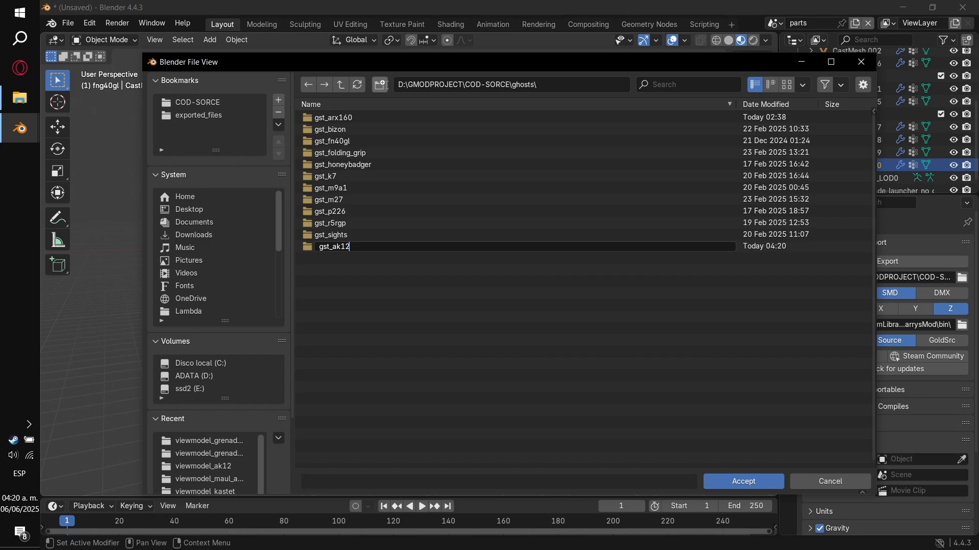
pyautogui.press('Return')
pyautogui.doubleClick(334, 121)
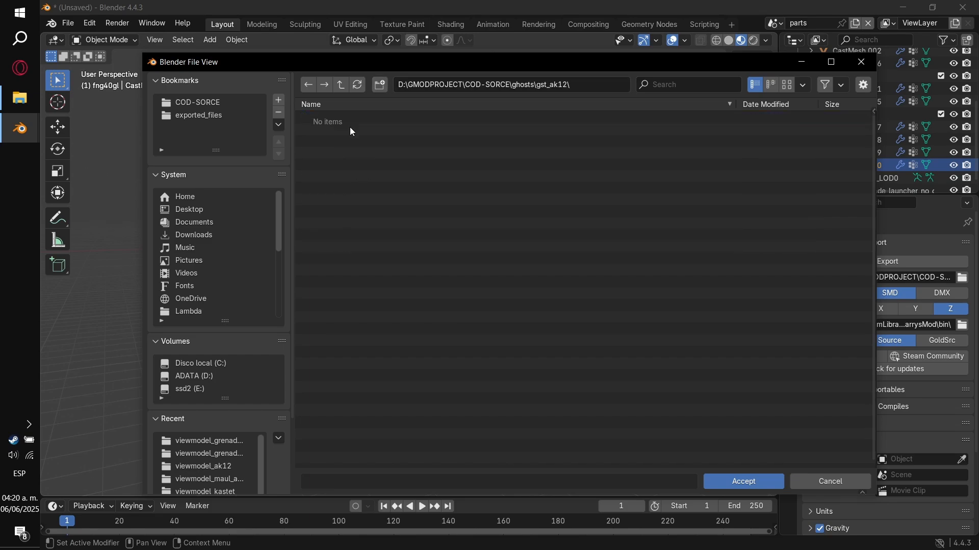
pyautogui.click(744, 483)
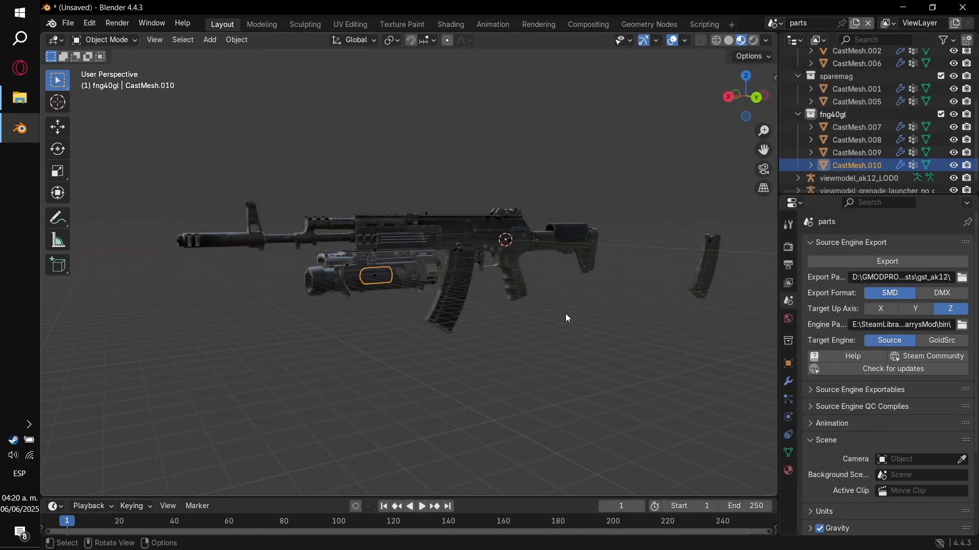
# Select all objects and run a Source Tools scene export of every collection to SMD.
pyautogui.moveTo(593, 288); pyautogui.dragTo(617, 285, button='middle')
pyautogui.scroll(5, 884, 131)
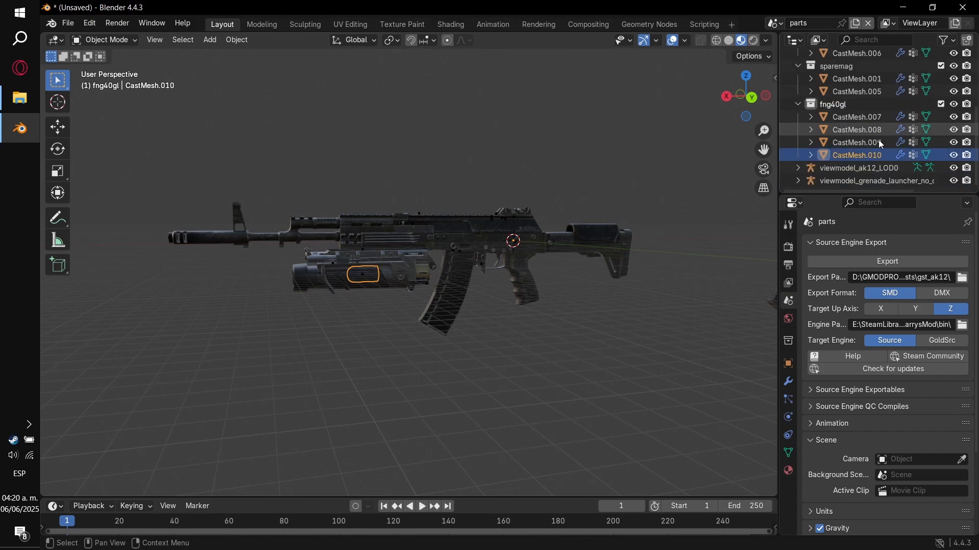
pyautogui.press('a')
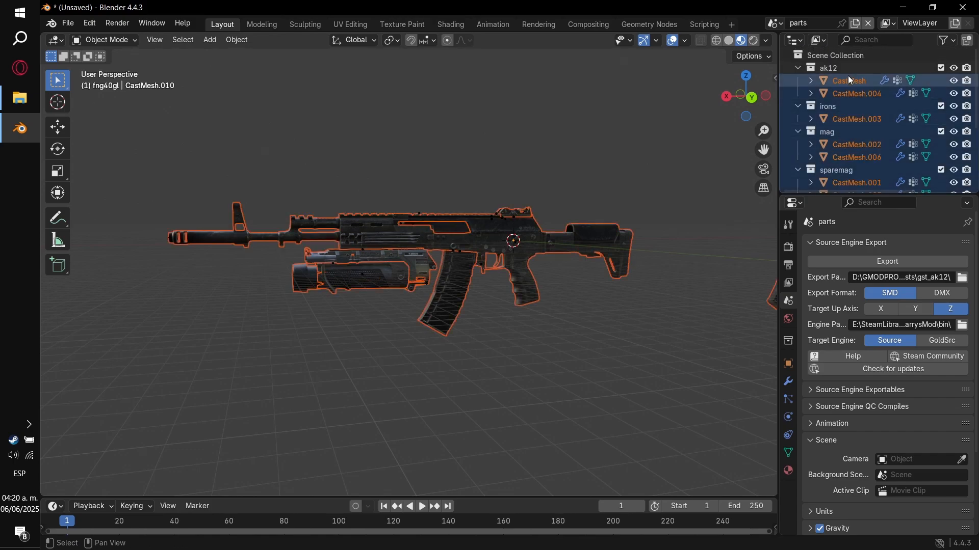
pyautogui.hotkey('ctrl', 'shift', 'e')
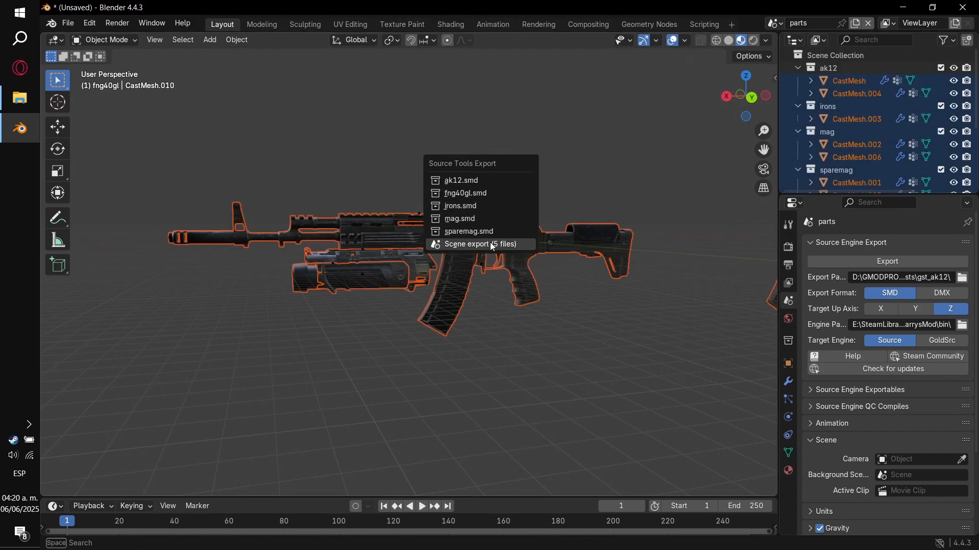
pyautogui.click(491, 244)
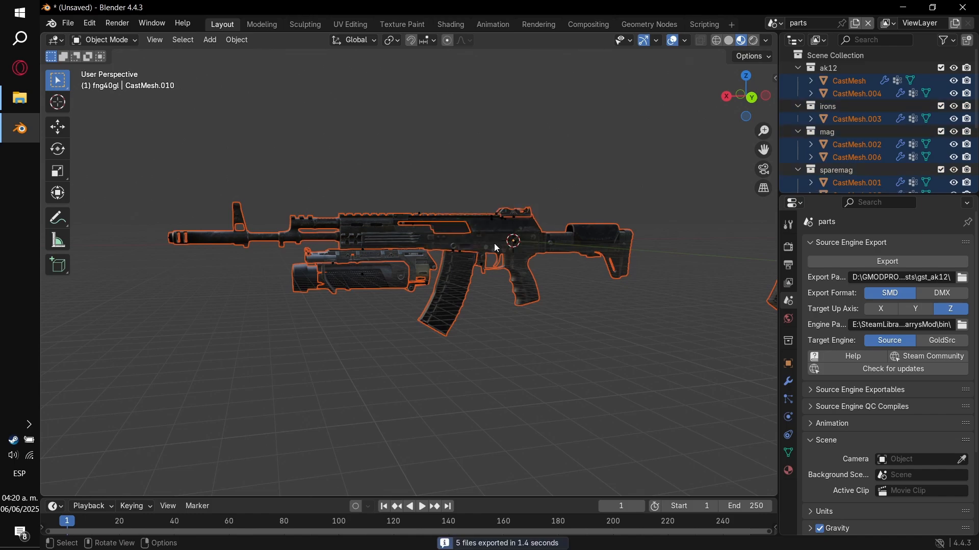
# Save the project as c_gst_ak12 in D:\GMODPROJECT\BLEND FILES.
pyautogui.hotkey('ctrl', 's')
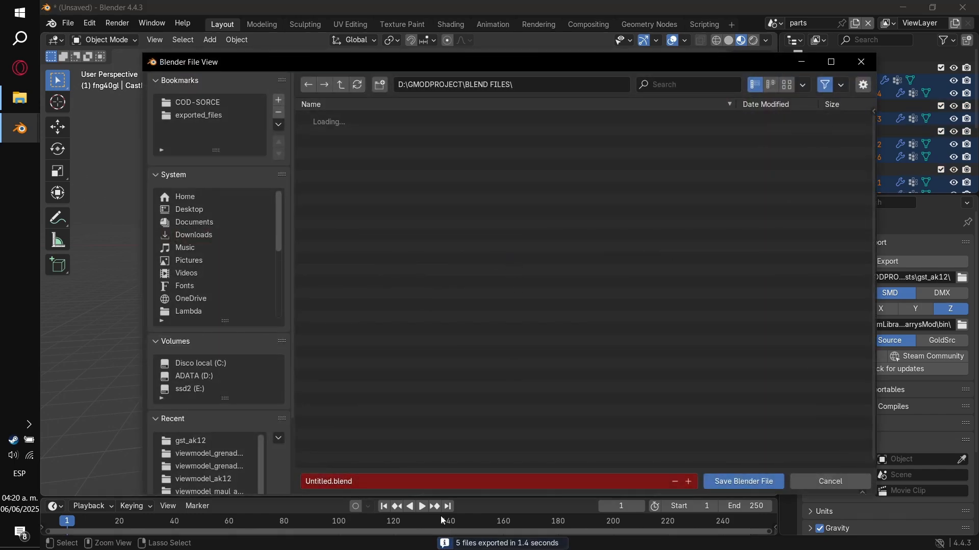
pyautogui.click(422, 482)
pyautogui.write('c')
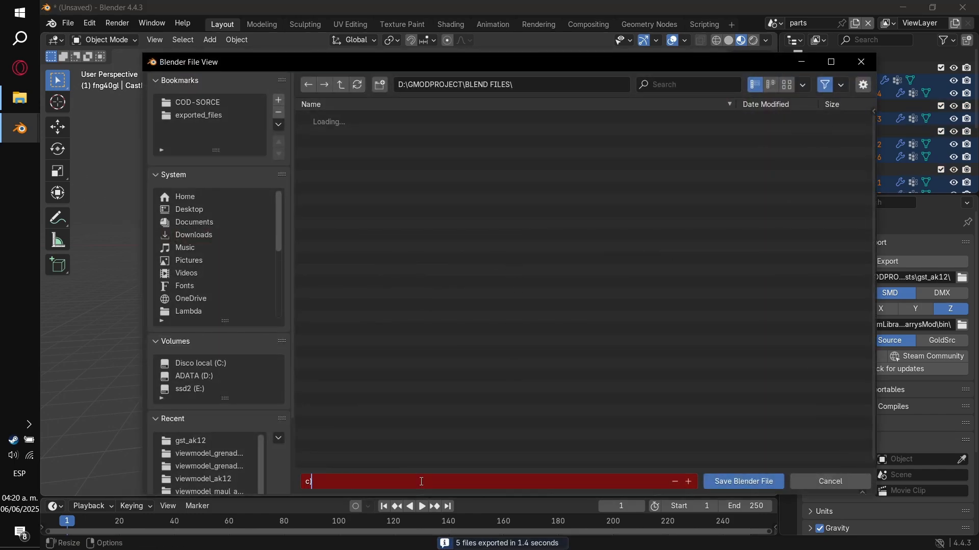
pyautogui.write('_gst_ak12')
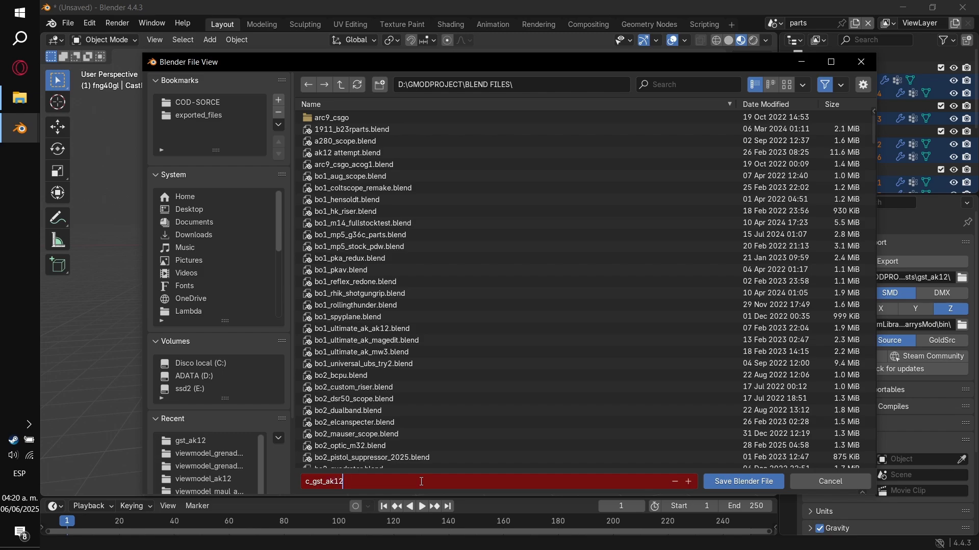
pyautogui.press('Return')
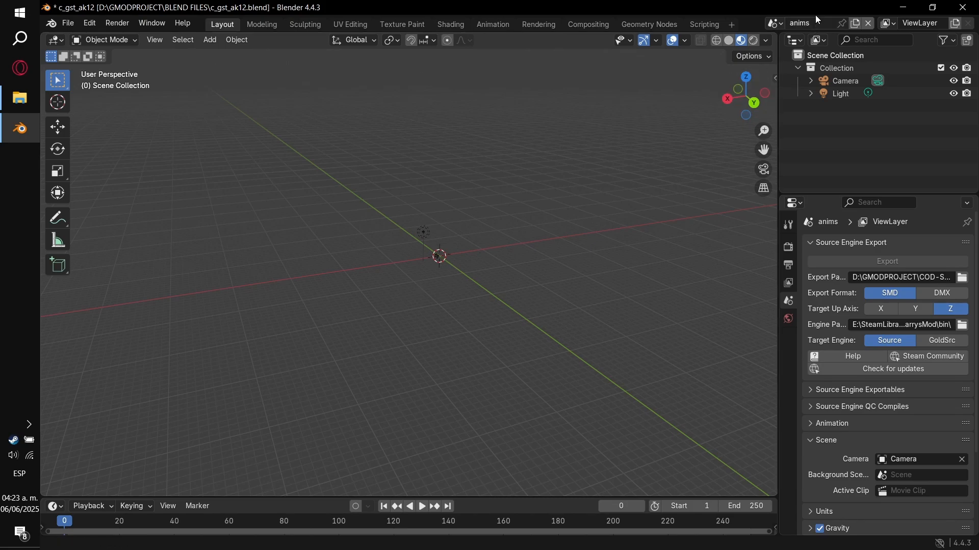
# Inspect the camera's lens settings, location and rotation in the anims scene.
pyautogui.click(773, 23)
pyautogui.click(773, 23)
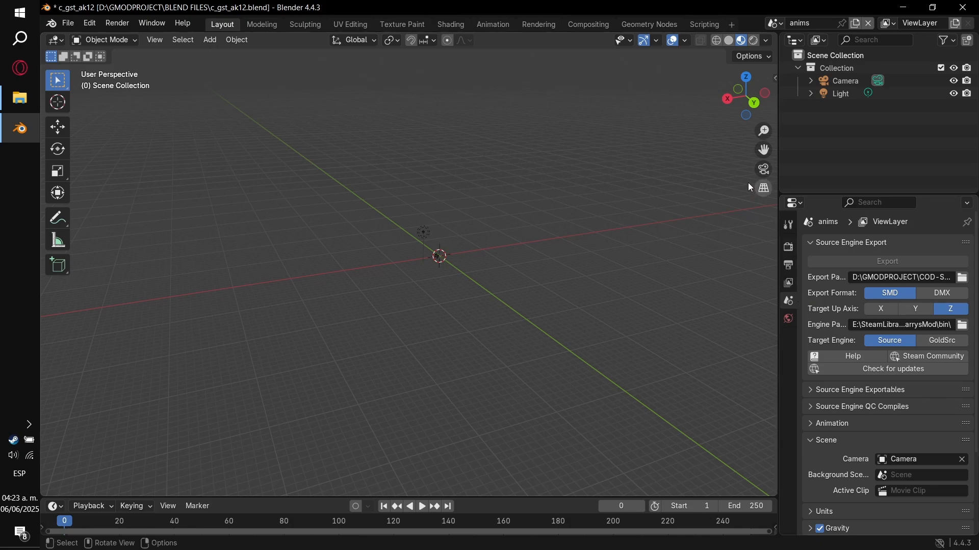
pyautogui.scroll(6, 544, 200)
pyautogui.click(429, 289)
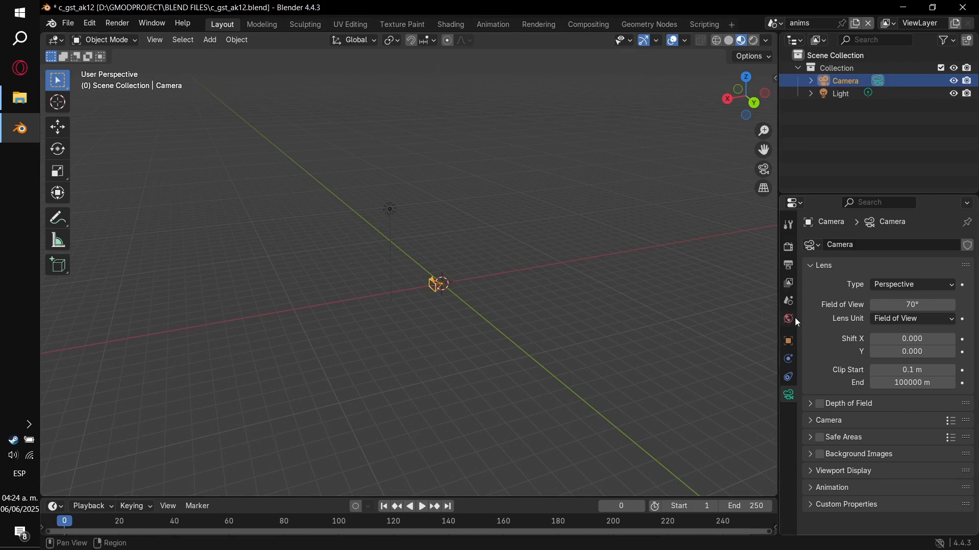
pyautogui.click(788, 302)
pyautogui.click(789, 341)
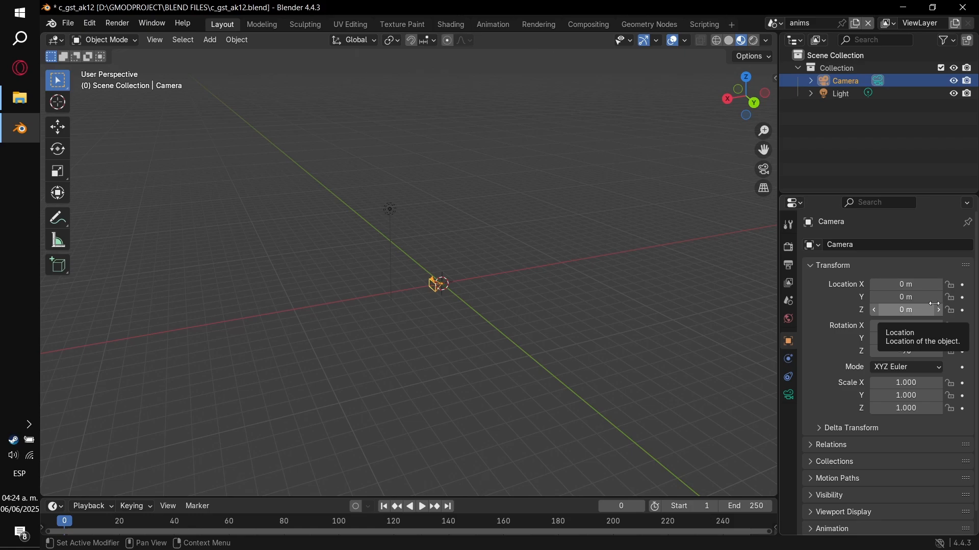
pyautogui.scroll(-1, 509, 352)
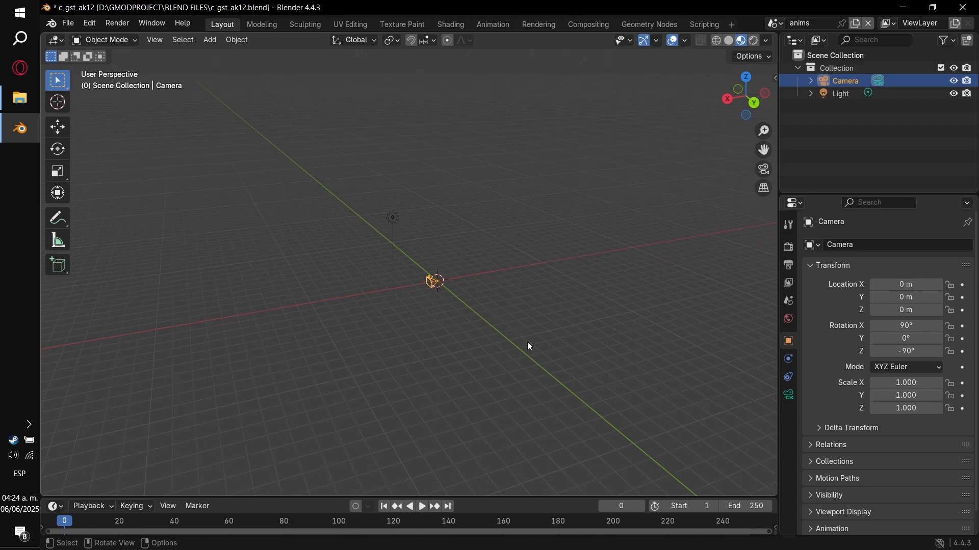
# Import fng40gl.smd from the gst_ak12 folder into the anims scene, with Z as the up axis.
pyautogui.click(519, 339)
pyautogui.hotkey('ctrl', 'i')
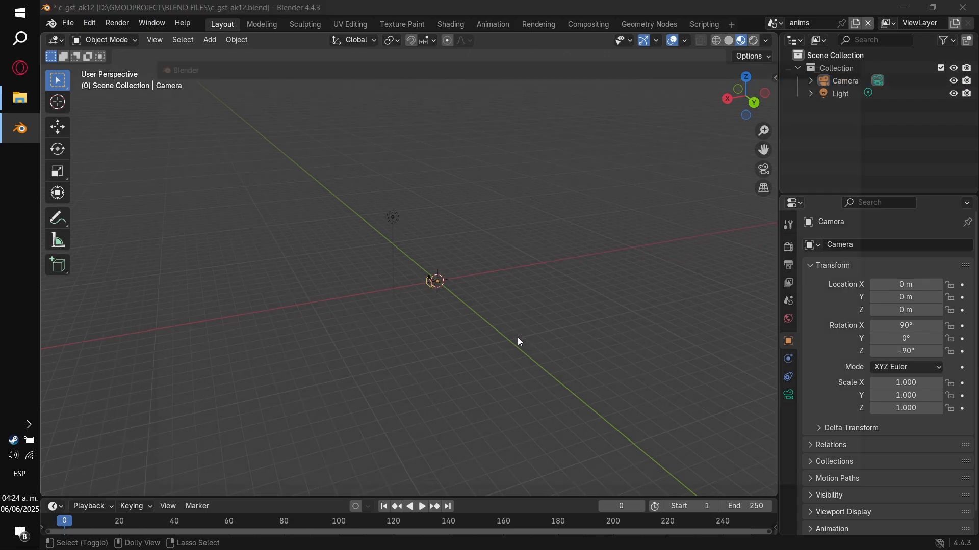
pyautogui.press('Escape')
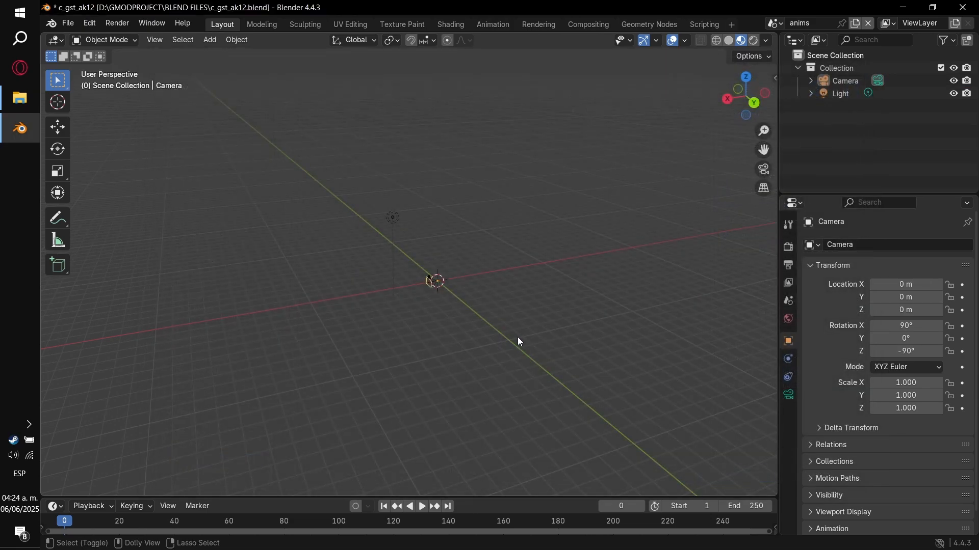
pyautogui.hotkey('ctrl', 'i')
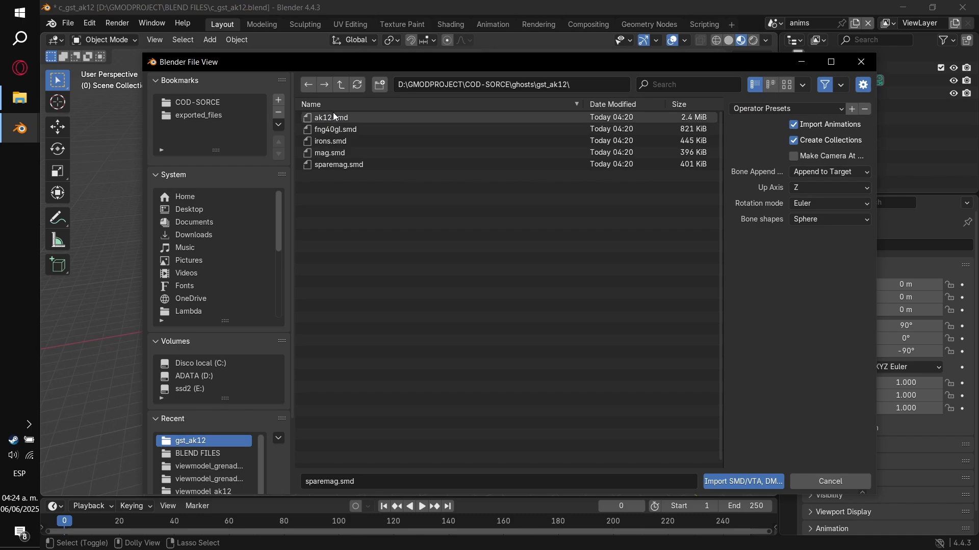
pyautogui.click(326, 130)
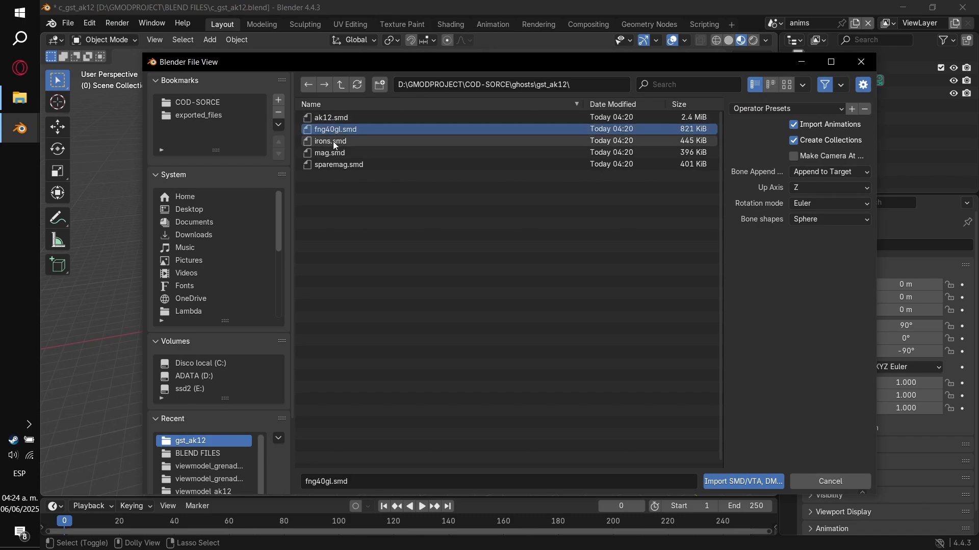
pyautogui.doubleClick(332, 129)
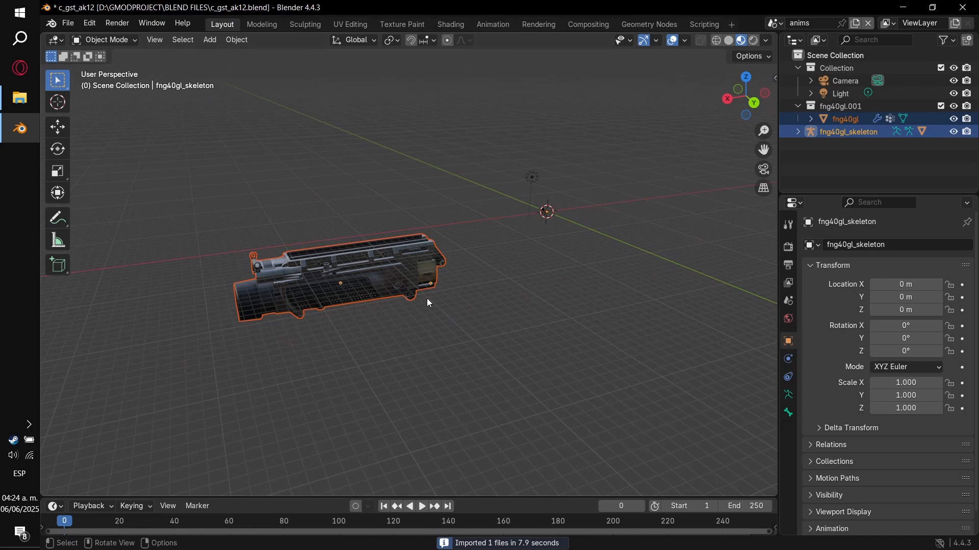
# With fng40gl_skeleton selected, import ak12.smd, irons.smd, mag.smd and sparemag.smd, appending their bones to that target.
pyautogui.moveTo(427, 298); pyautogui.dragTo(359, 282, button='middle')
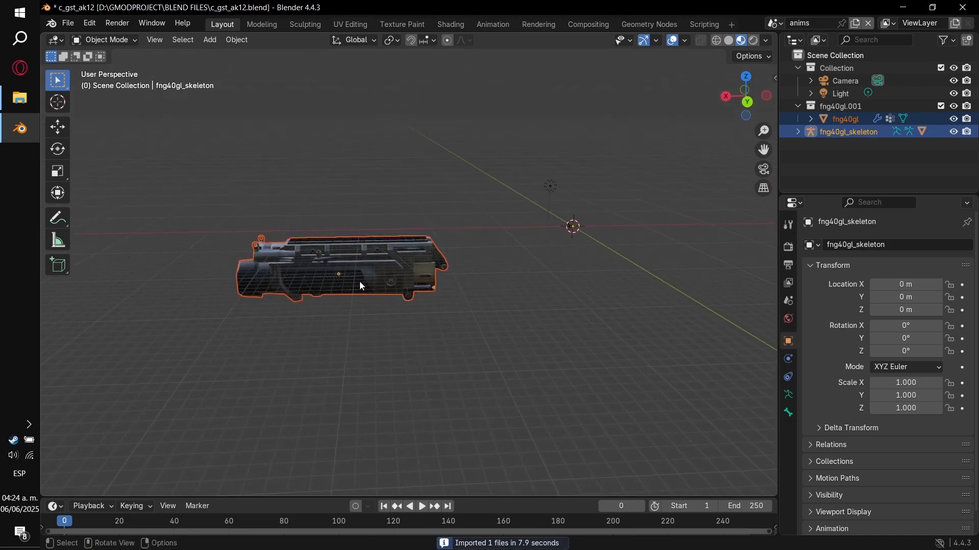
pyautogui.click(341, 275)
pyautogui.click(341, 275)
pyautogui.moveTo(505, 280)
pyautogui.mouseDown(button='middle')
pyautogui.moveTo(476, 277)
pyautogui.moveTo(503, 276)
pyautogui.mouseUp(button='middle')
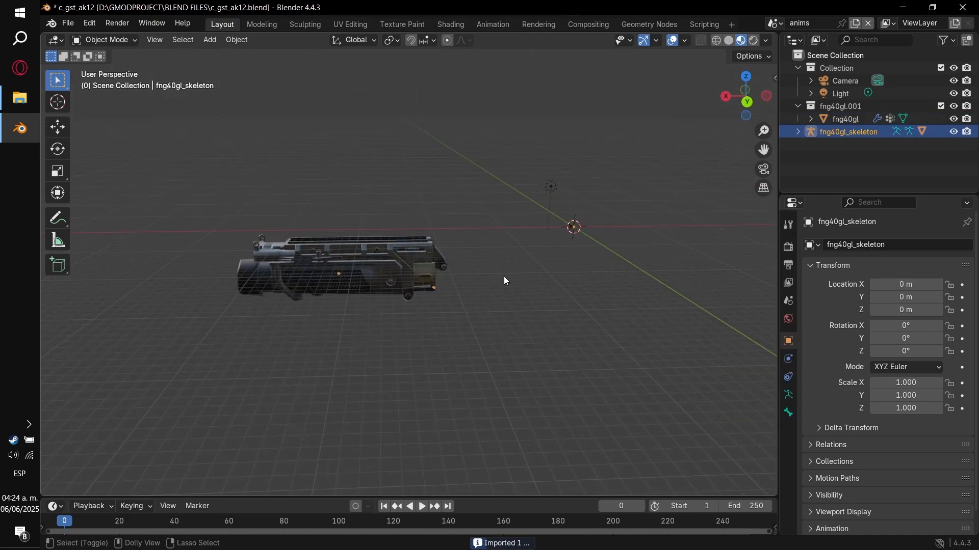
pyautogui.hotkey('ctrl', 'shift', 'i')
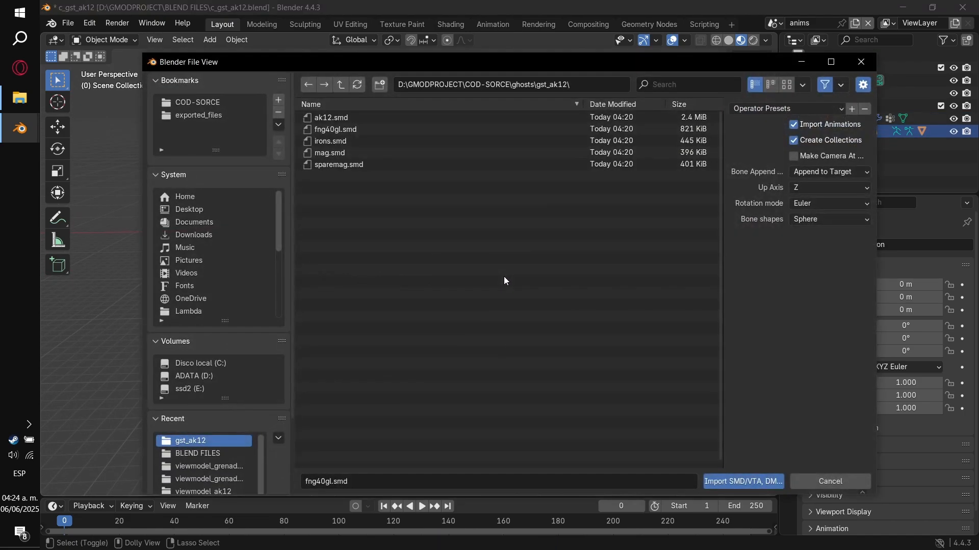
pyautogui.click(334, 120)
pyautogui.keyDown('ctrl'); pyautogui.click(342, 144); pyautogui.keyUp('ctrl')
pyautogui.keyDown('ctrl'); pyautogui.click(343, 163); pyautogui.keyUp('ctrl')
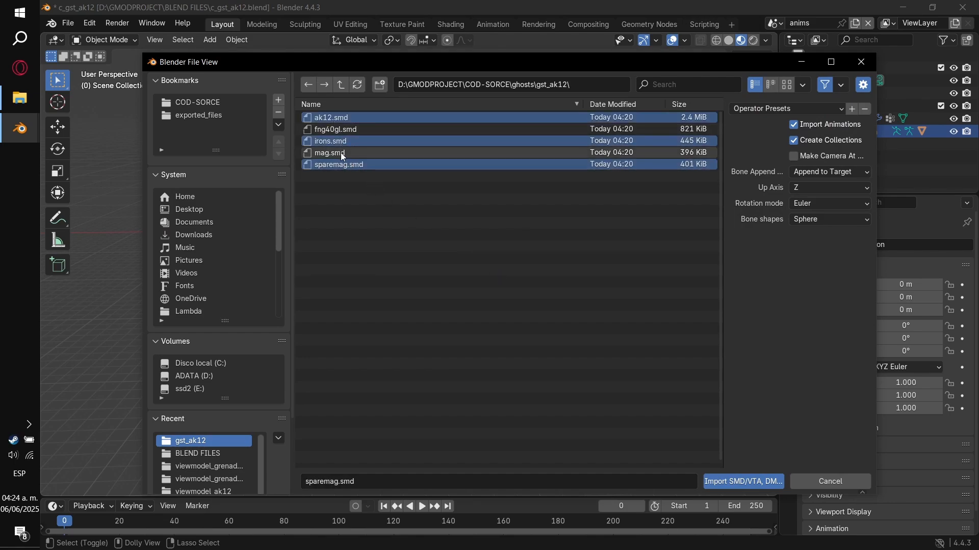
pyautogui.keyDown('ctrl'); pyautogui.click(340, 152); pyautogui.keyUp('ctrl')
pyautogui.click(747, 483)
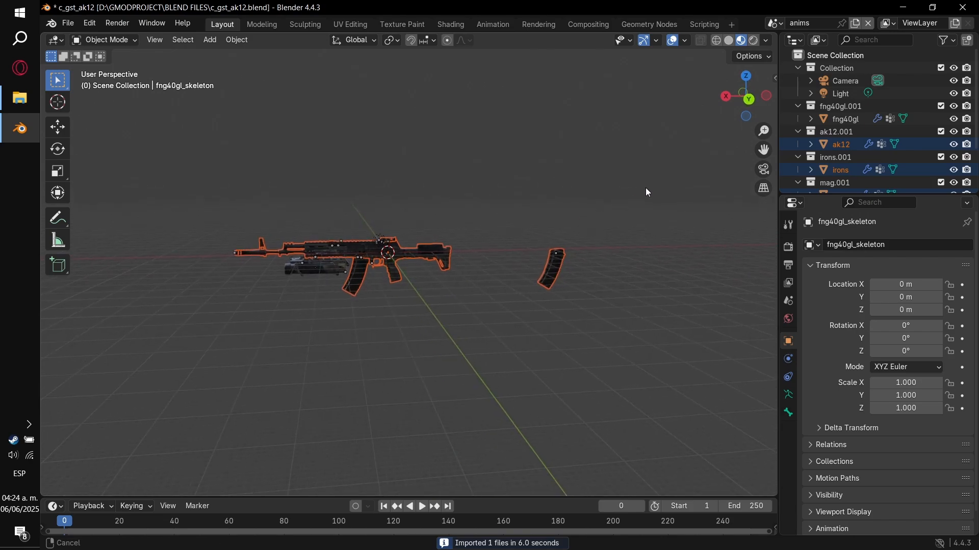
pyautogui.scroll(3, 529, 234)
pyautogui.moveTo(529, 234); pyautogui.dragTo(405, 228, button='middle')
pyautogui.click(404, 229)
pyautogui.press('Tab')
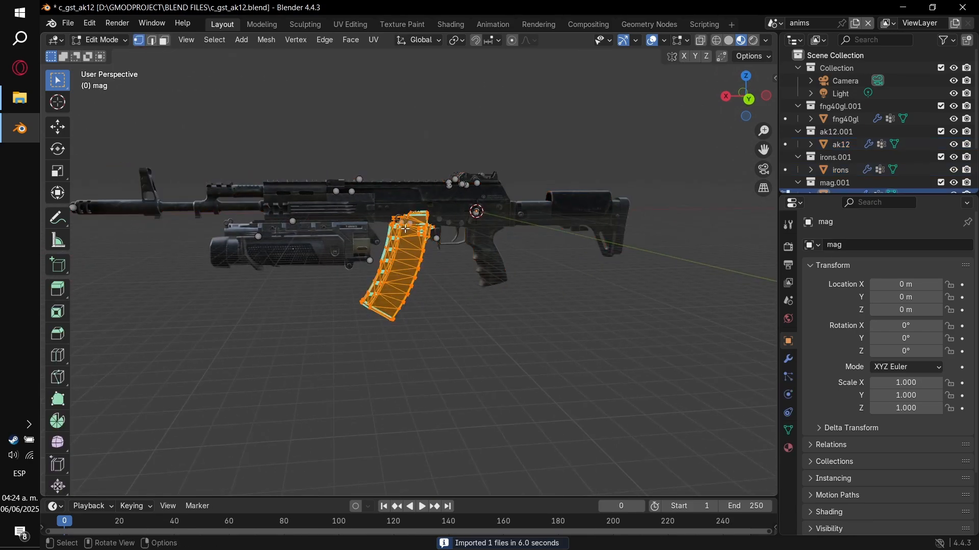
pyautogui.press('Tab')
# Examine the bone hierarchy of fng40gl_skeleton, including the tag_grenade_launcher bone and the children of j_gun.
pyautogui.click(405, 225)
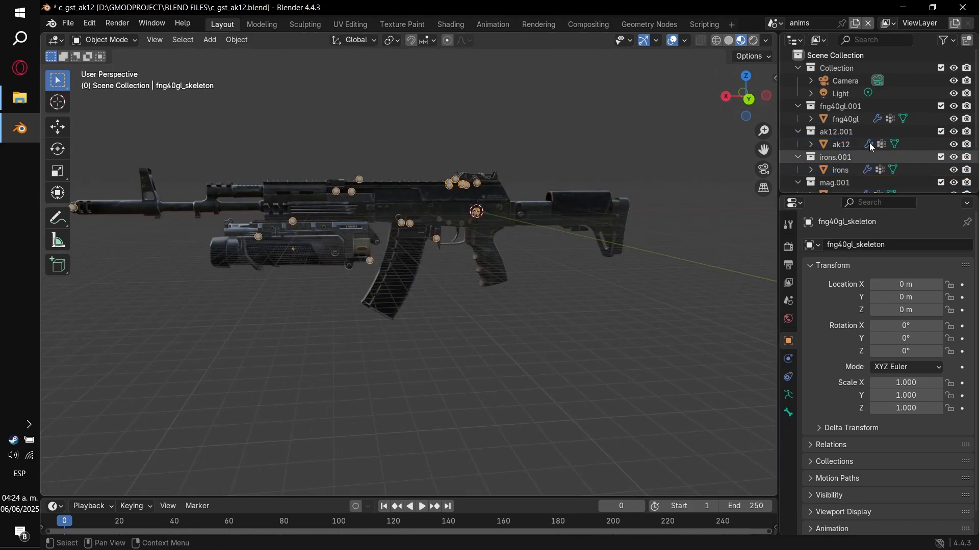
pyautogui.scroll(-3, 882, 127)
pyautogui.click(798, 181)
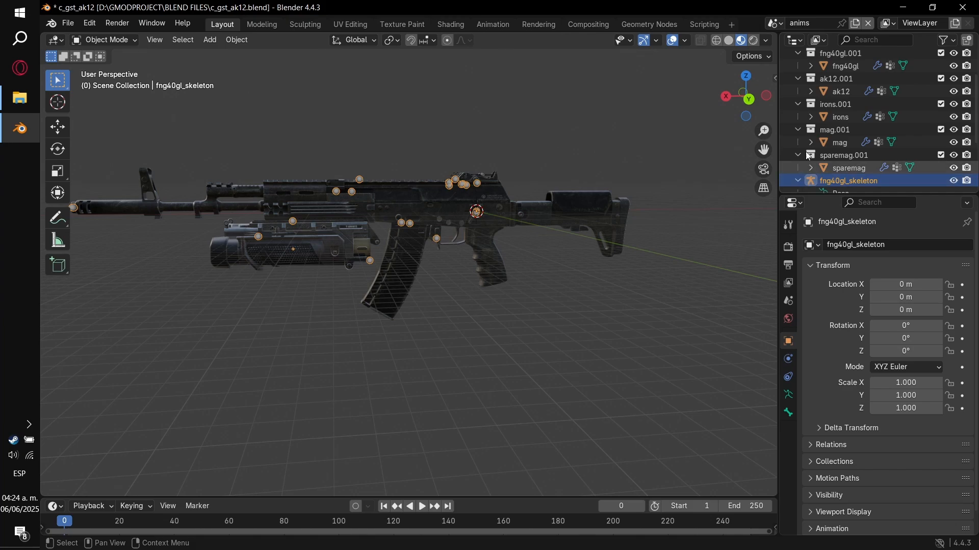
pyautogui.scroll(-4, 820, 153)
pyautogui.click(811, 116)
pyautogui.scroll(-1, 815, 120)
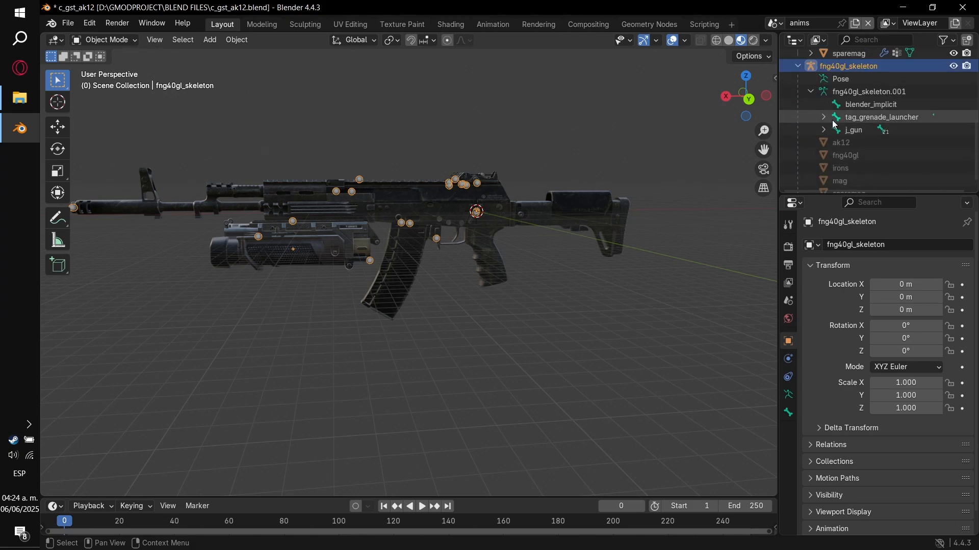
pyautogui.click(856, 118)
pyautogui.click(825, 130)
pyautogui.scroll(-3, 834, 137)
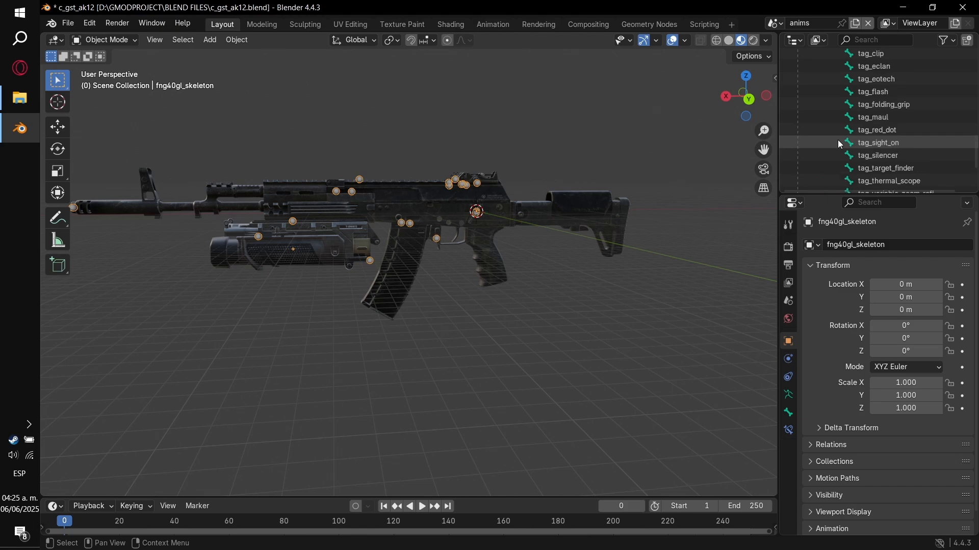
pyautogui.scroll(3, 866, 133)
pyautogui.scroll(2, 866, 138)
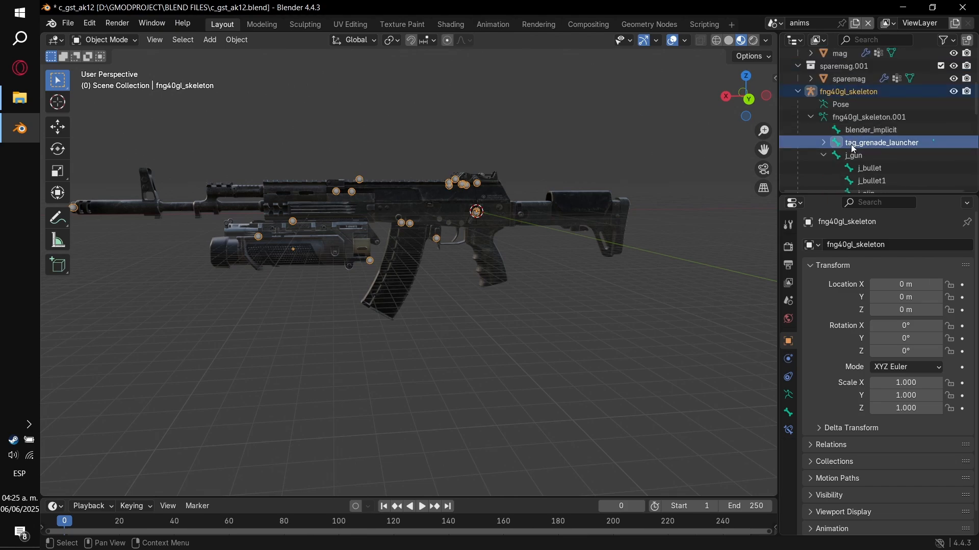
# Put fng40gl_skeleton in Edit Mode, select the tag_grenade_launcher bone, and review the child bones under it and j_gun.
pyautogui.click(857, 153)
pyautogui.press('Tab')
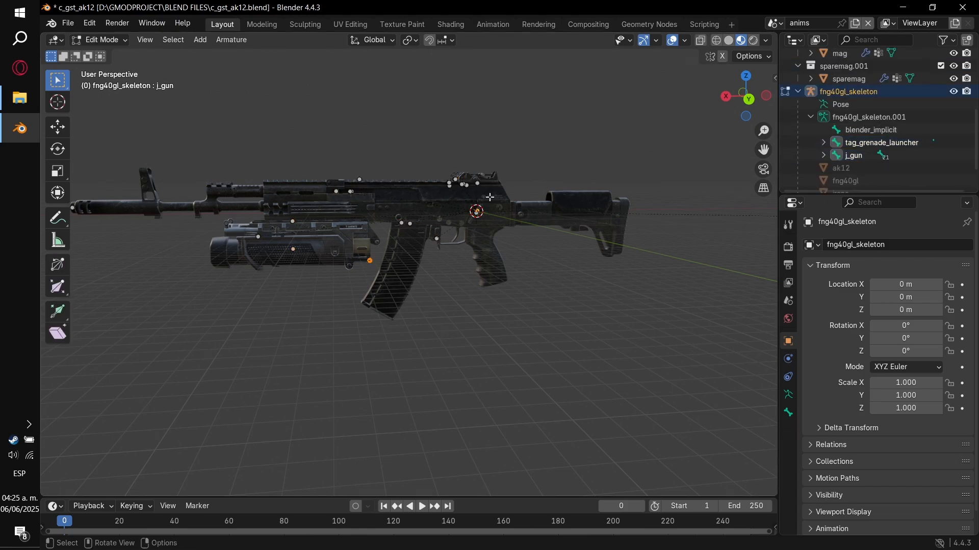
pyautogui.click(862, 144)
pyautogui.click(824, 142)
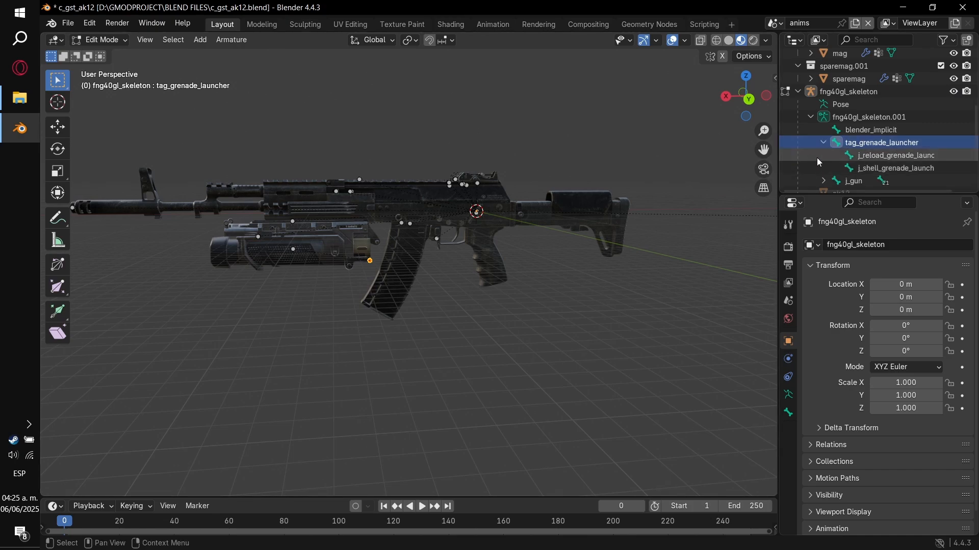
pyautogui.click(823, 182)
pyautogui.scroll(-5, 857, 147)
pyautogui.scroll(-5, 875, 129)
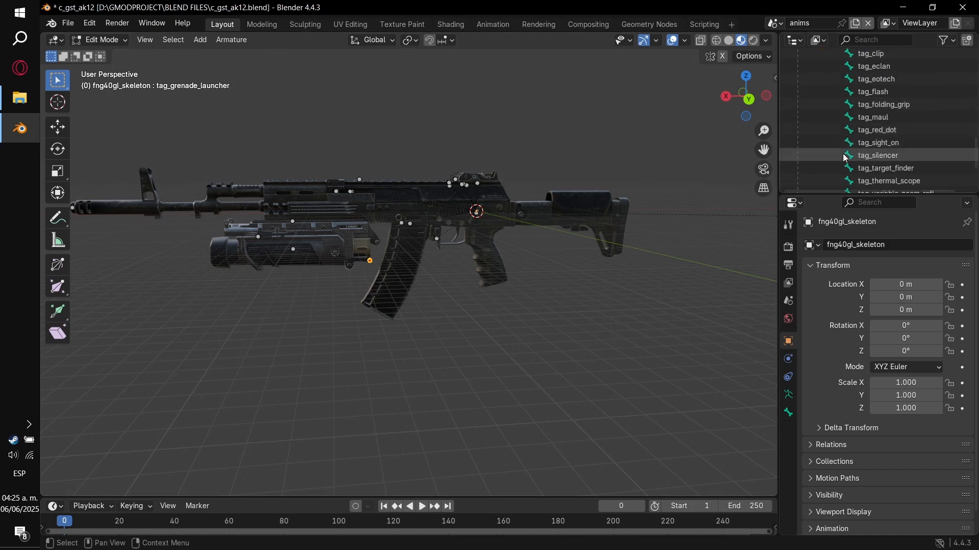
pyautogui.scroll(2, 907, 133)
pyautogui.scroll(5, 909, 127)
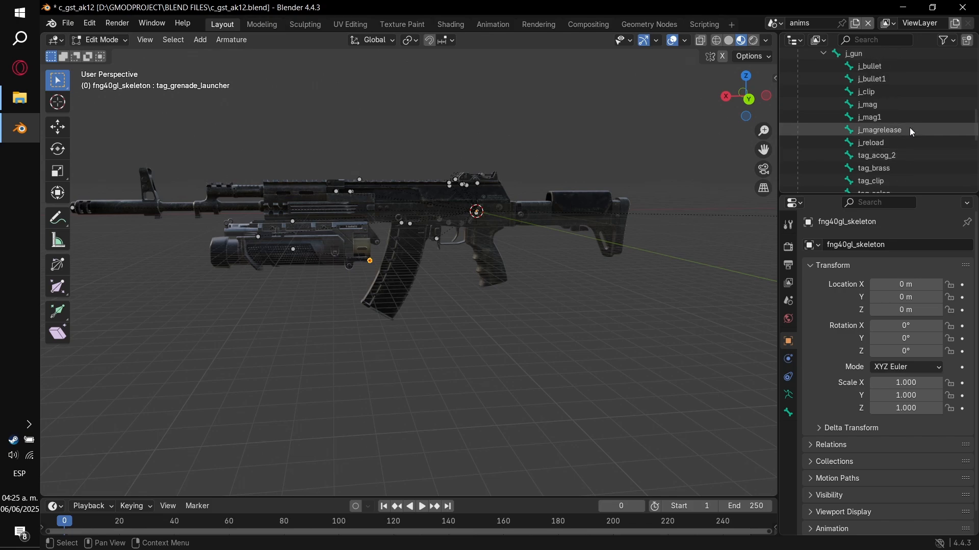
pyautogui.scroll(2, 910, 131)
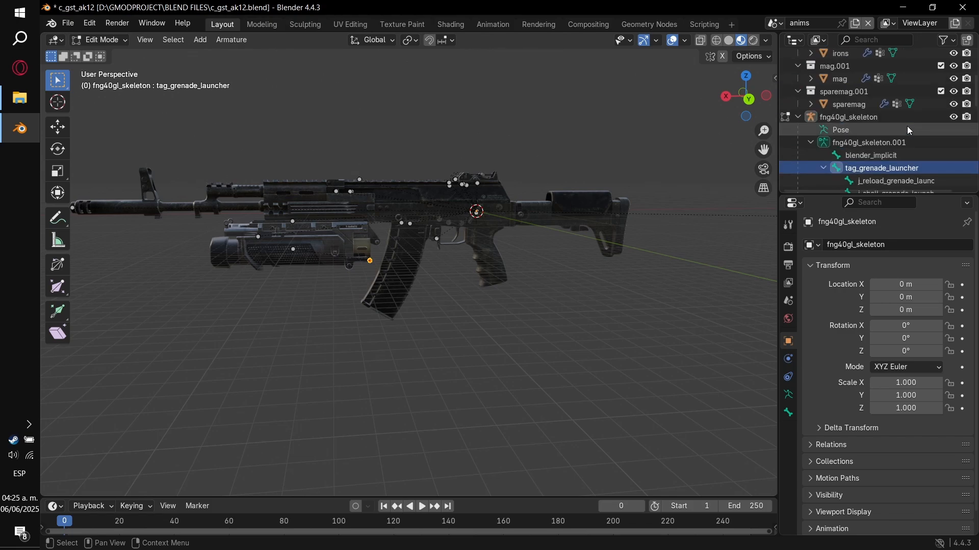
# Parent the tag_grenade_launcher bone to j_gun with Keep Offset, collapse the bone hierarchy and return to Object Mode.
pyautogui.scroll(-3, 907, 126)
pyautogui.click(900, 131)
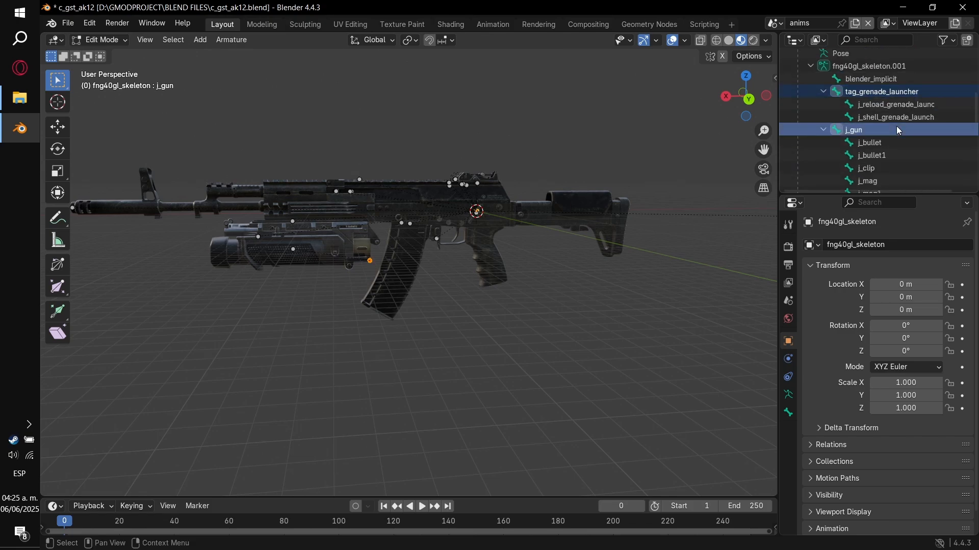
pyautogui.hotkey('ctrl', 'p')
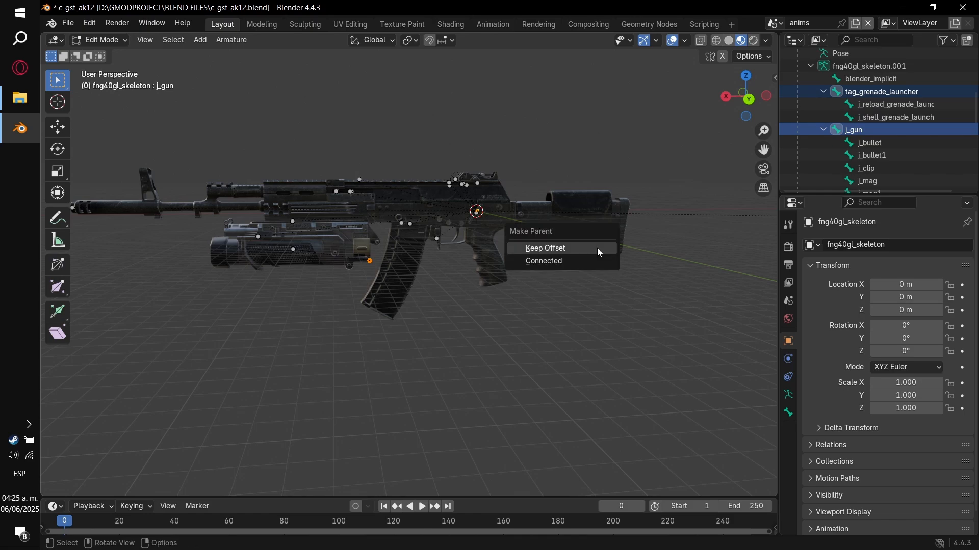
pyautogui.click(597, 248)
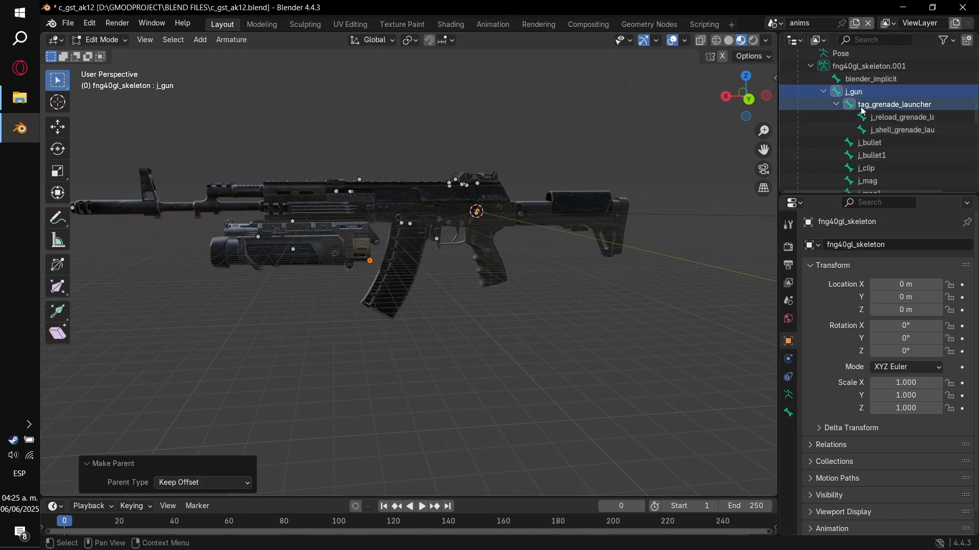
pyautogui.click(837, 105)
pyautogui.click(825, 93)
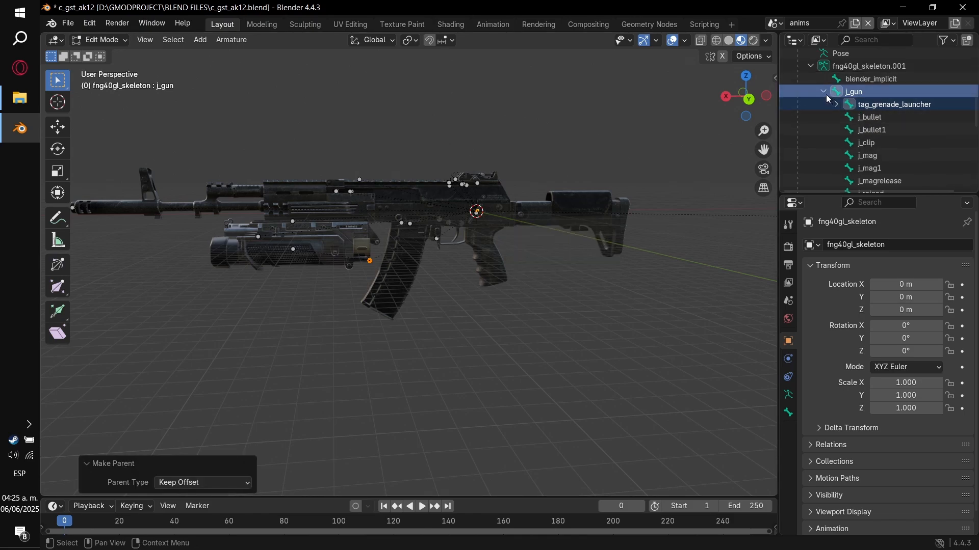
pyautogui.scroll(2, 825, 94)
pyautogui.press('Tab')
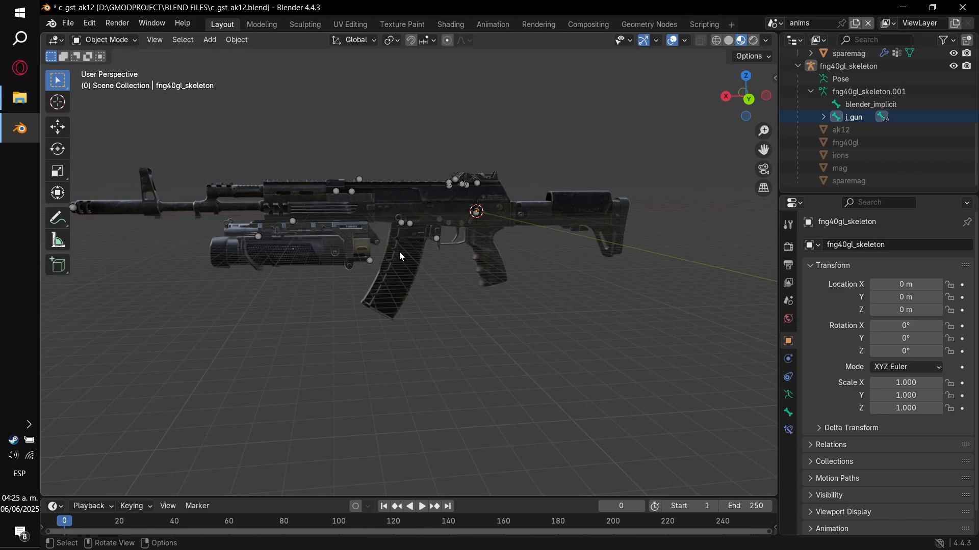
# Select fng40gl_skeleton and inspect the assembled rifle and spare magazine from the back and at an angle.
pyautogui.click(404, 232)
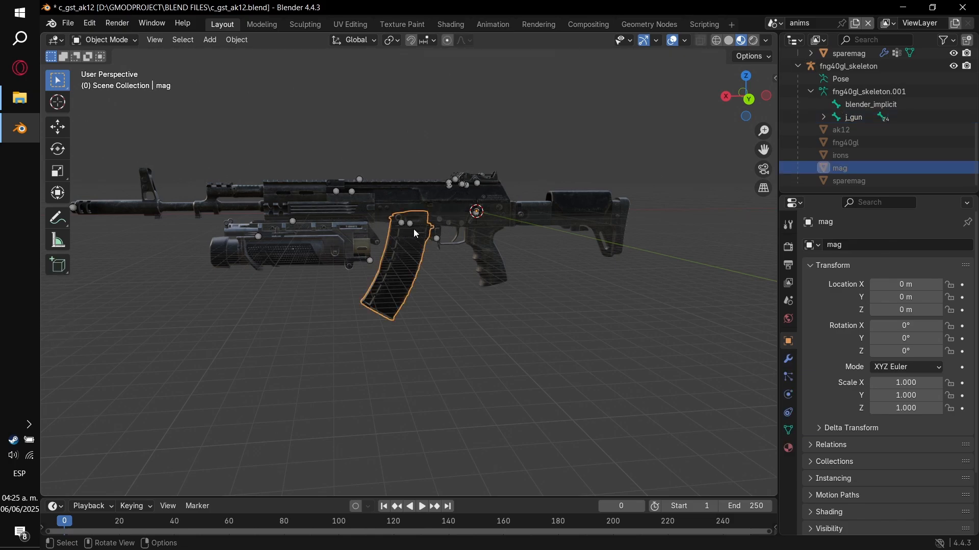
pyautogui.click(414, 228)
pyautogui.click(750, 100)
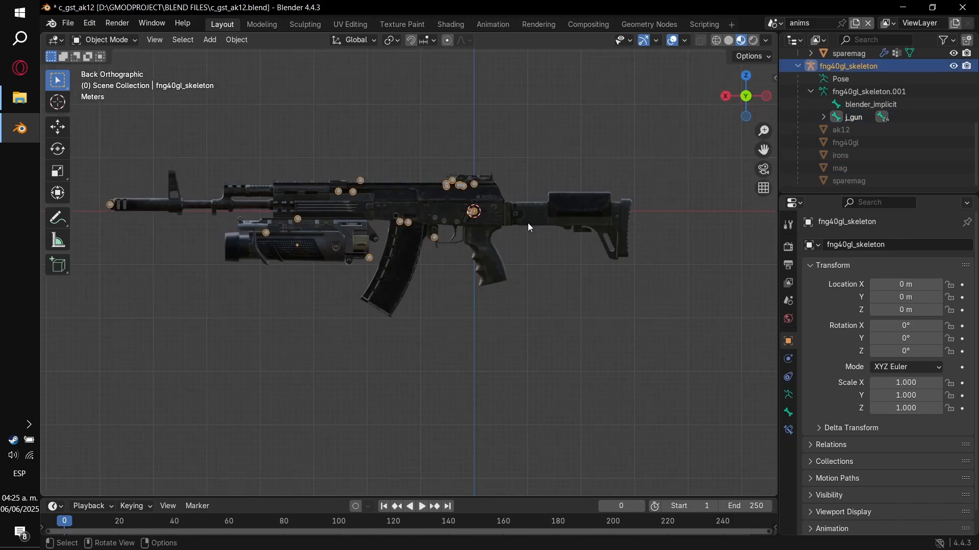
pyautogui.scroll(-4, 540, 213)
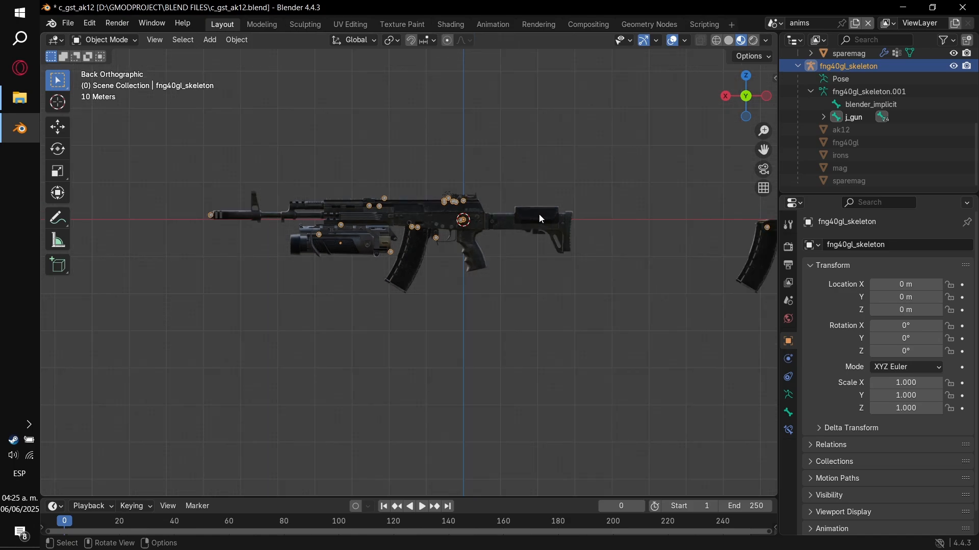
pyautogui.scroll(-2, 541, 218)
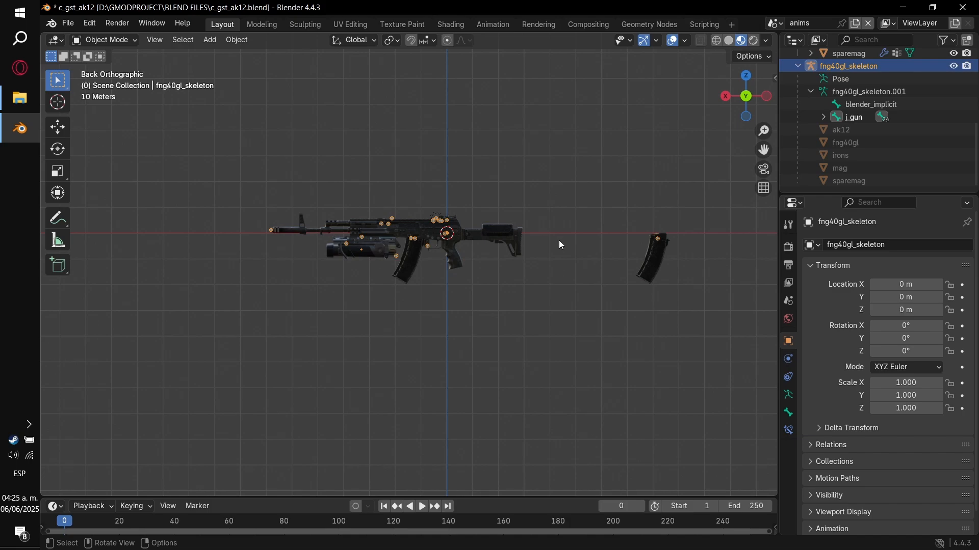
pyautogui.moveTo(489, 257); pyautogui.dragTo(353, 254, button='middle')
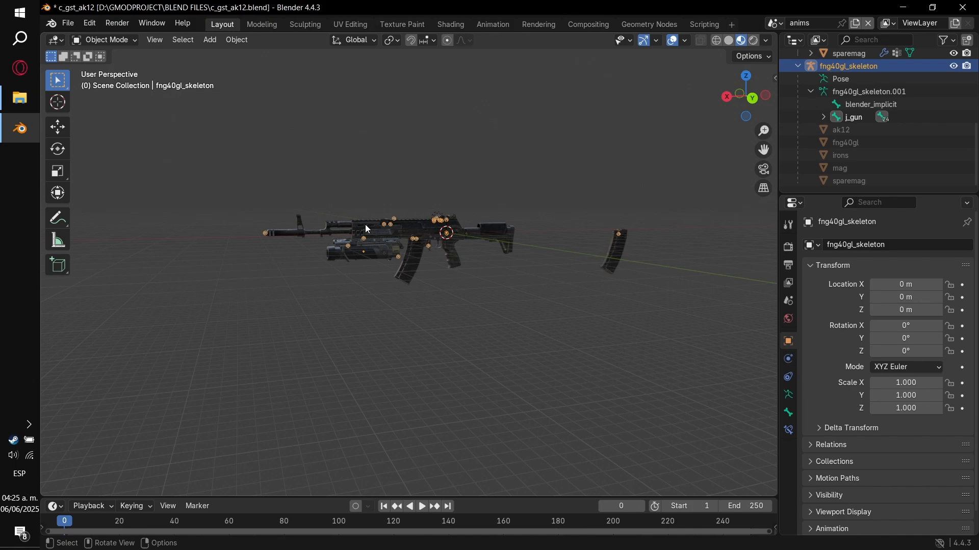
pyautogui.moveTo(409, 345); pyautogui.dragTo(420, 381, button='middle')
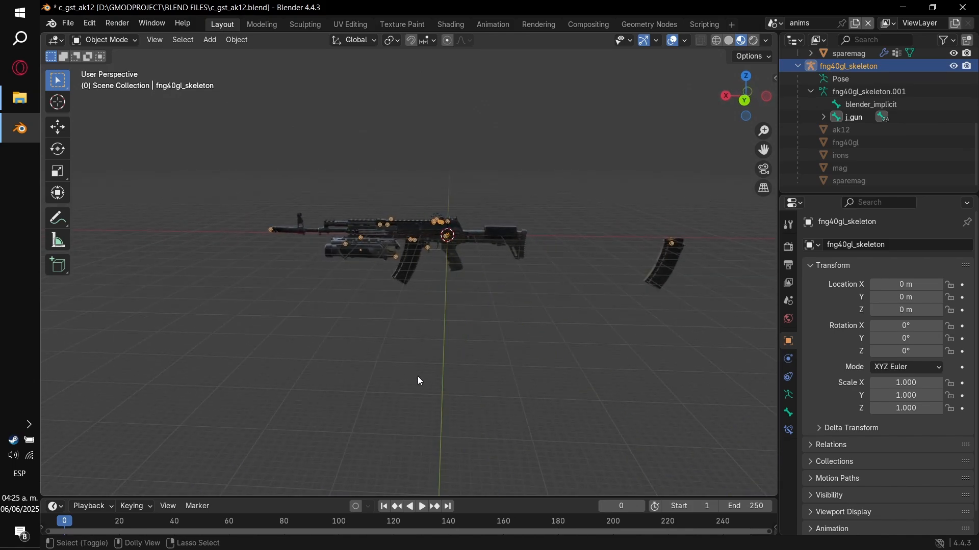
# Import armsbo1.smd from the COD-SORCE arms folder, appending its bones to the fng40gl_skeleton target.
pyautogui.hotkey('ctrl', 'shift', 'c')
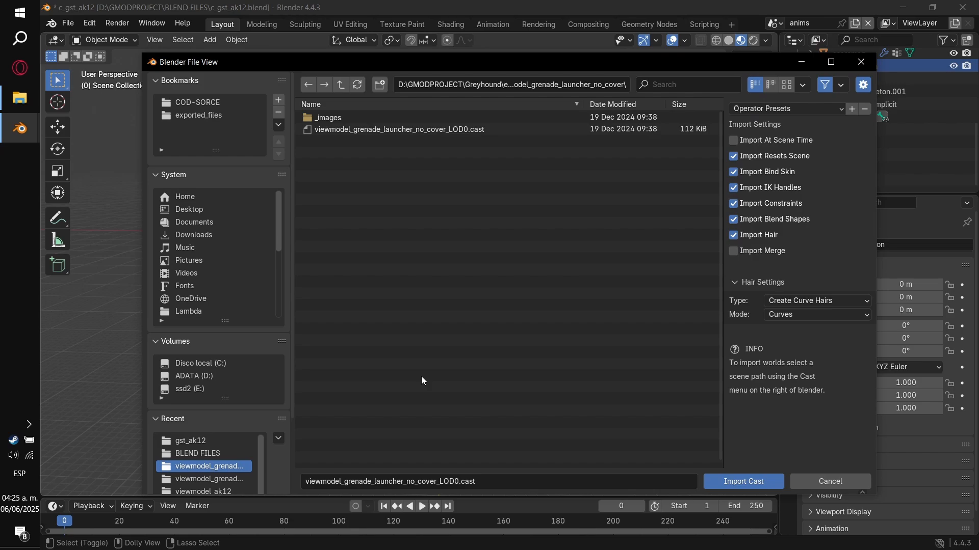
pyautogui.press('Escape')
pyautogui.hotkey('ctrl', 'shift', 's')
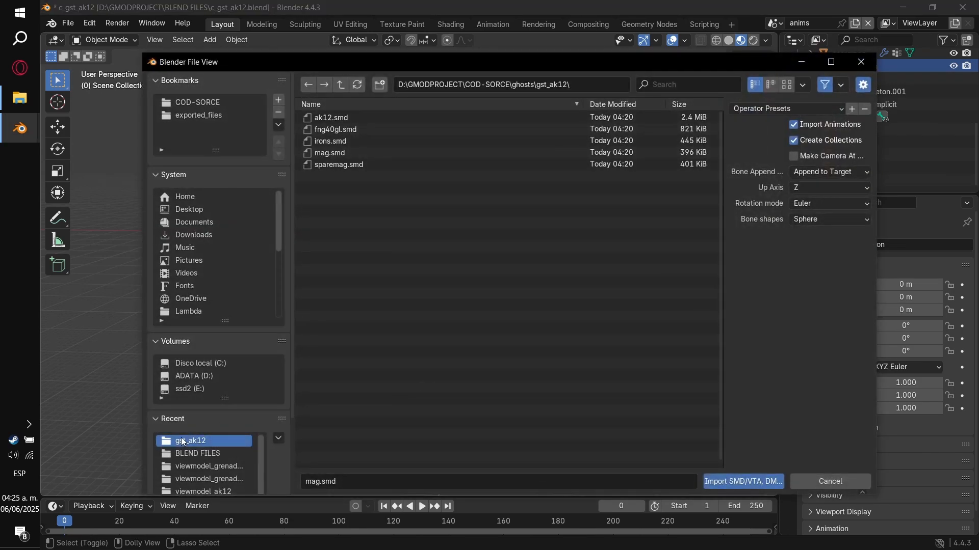
pyautogui.scroll(-5, 199, 452)
pyautogui.click(188, 489)
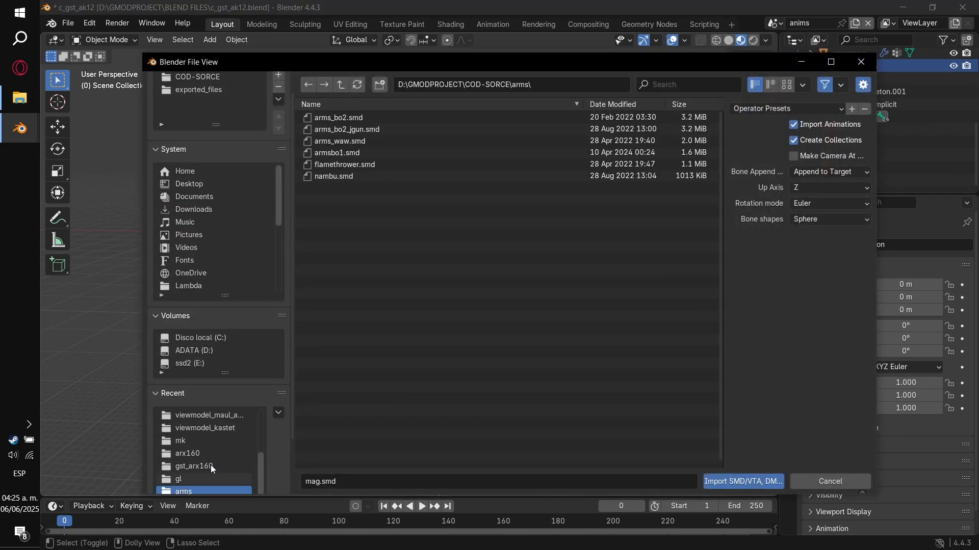
pyautogui.doubleClick(370, 149)
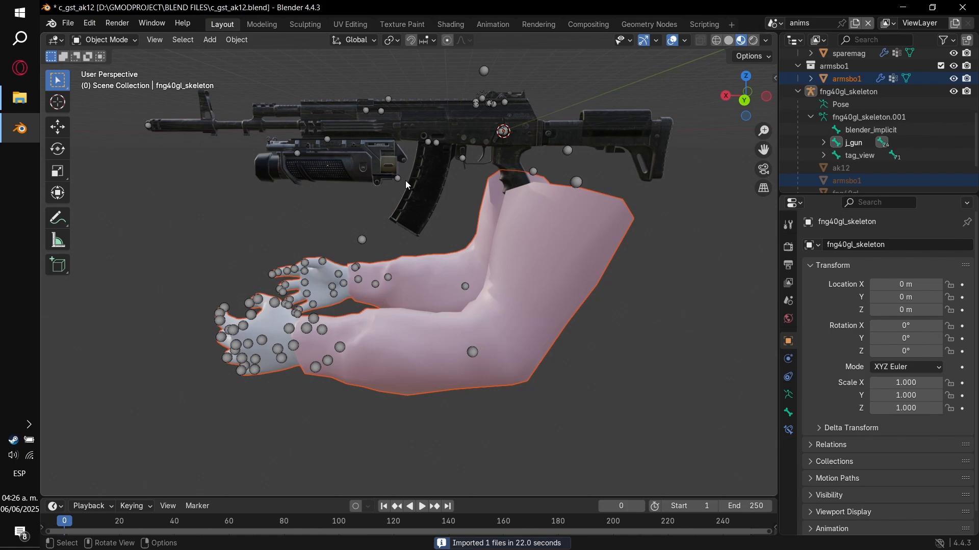
# Select fng40gl_skeleton and examine its bone hierarchy from tag_view through tag_ads and tag_torso down to tag_weapon.
pyautogui.moveTo(405, 181); pyautogui.dragTo(471, 184, button='middle')
pyautogui.click(432, 166)
pyautogui.click(436, 144)
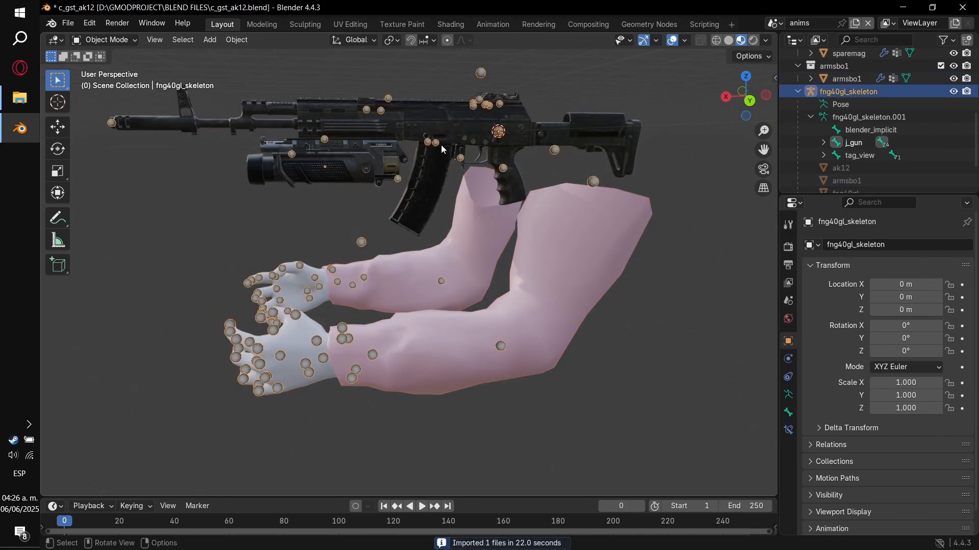
pyautogui.moveTo(441, 144); pyautogui.dragTo(647, 144, button='middle')
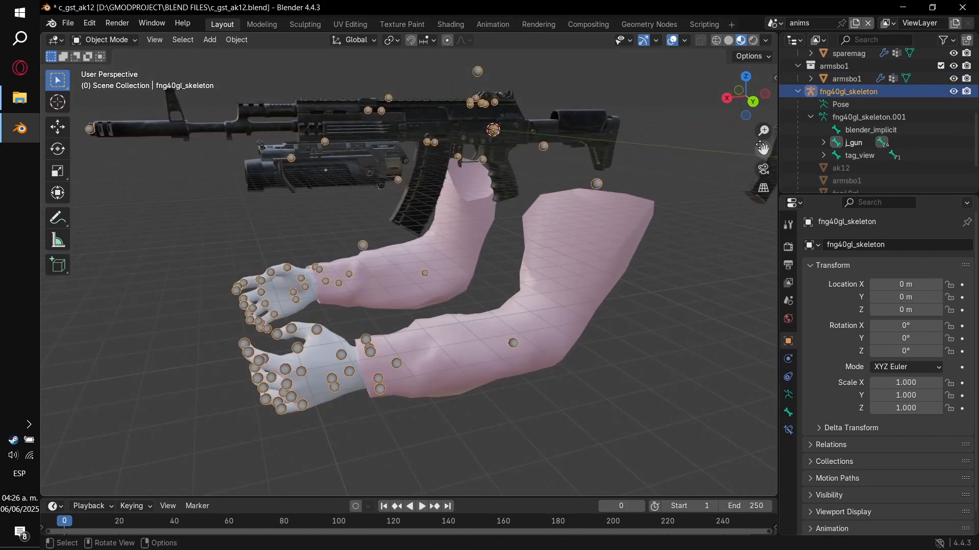
pyautogui.click(842, 144)
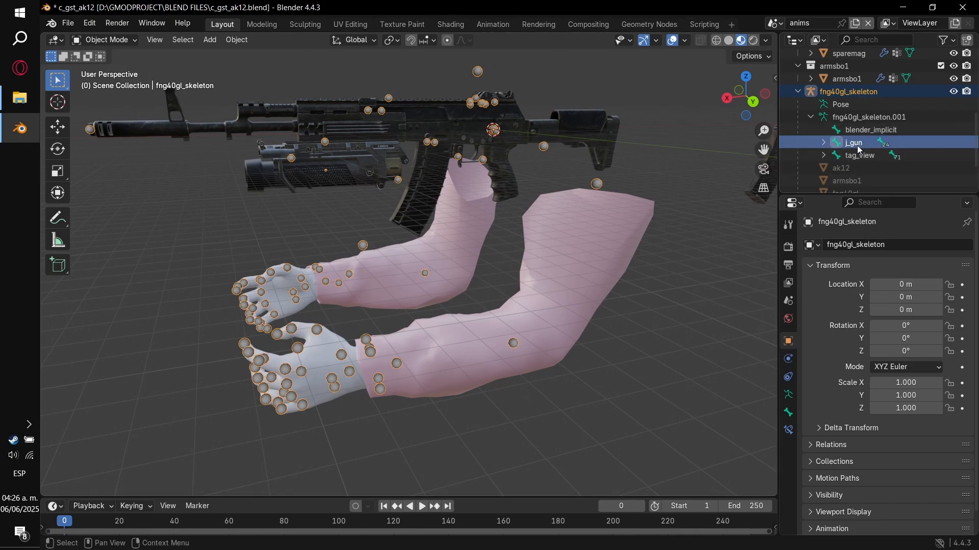
pyautogui.click(824, 155)
pyautogui.click(835, 168)
pyautogui.scroll(-5, 850, 173)
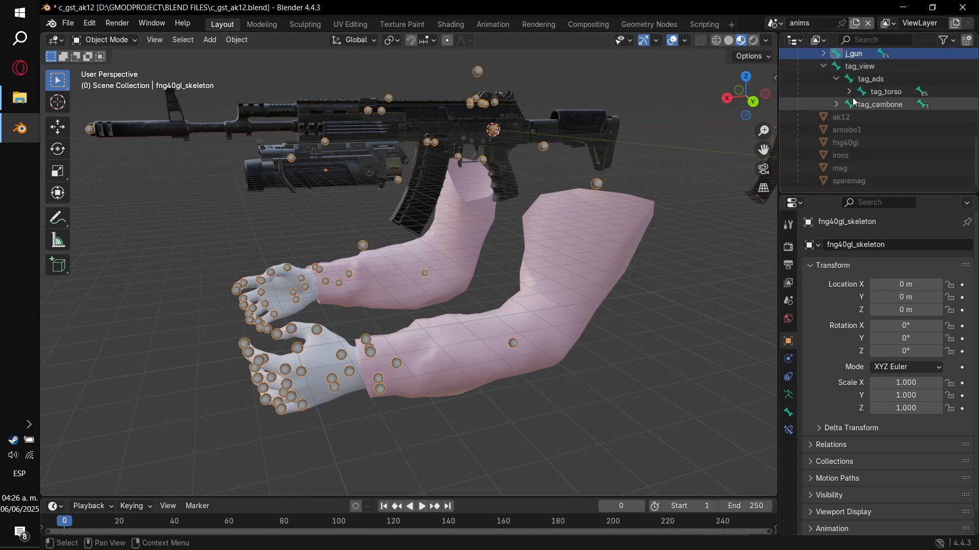
pyautogui.click(849, 92)
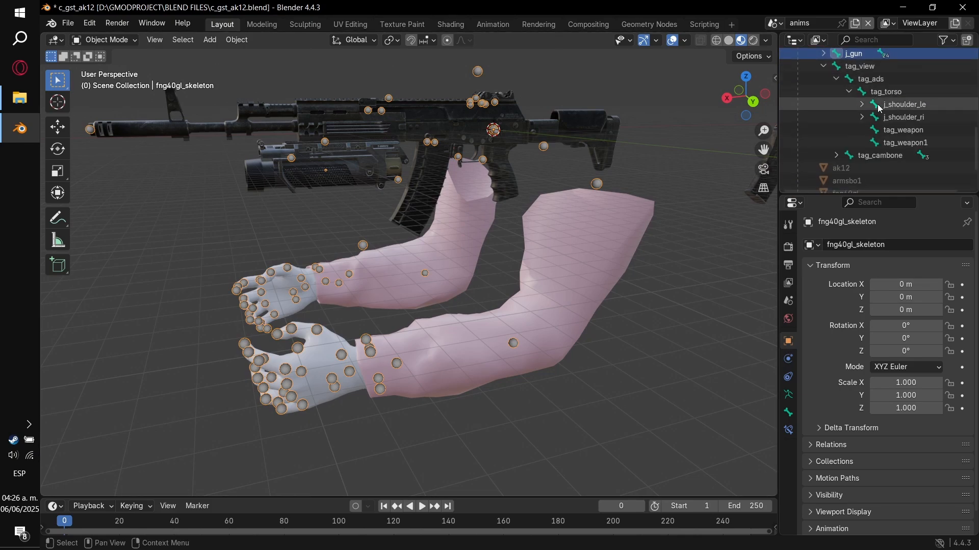
pyautogui.click(900, 130)
pyautogui.moveTo(606, 234)
pyautogui.mouseDown(button='middle')
pyautogui.moveTo(527, 246)
pyautogui.moveTo(582, 236)
pyautogui.moveTo(606, 216)
pyautogui.mouseUp(button='middle')
pyautogui.scroll(3, 818, 143)
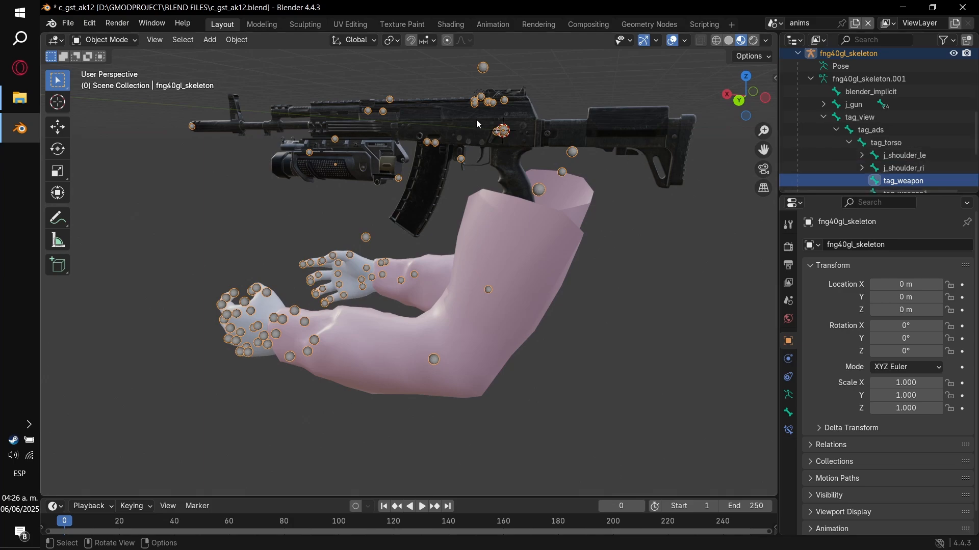
# Put fng40gl_skeleton in Edit Mode and select the j_gun bone with all its children, viewed from the back.
pyautogui.click(846, 106)
pyautogui.press('Tab')
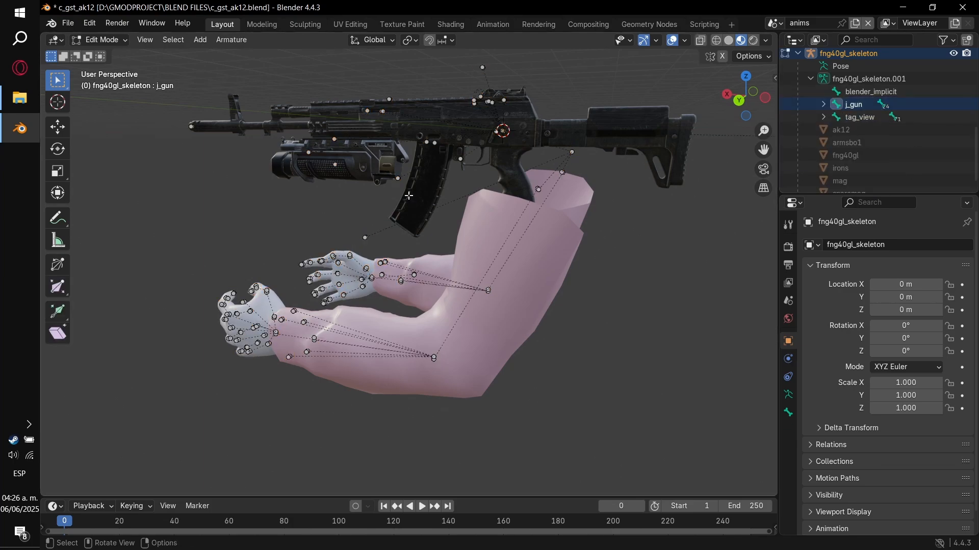
pyautogui.moveTo(660, 166); pyautogui.dragTo(668, 164, button='middle')
pyautogui.click(863, 104)
pyautogui.hotkey('shift', 'g')
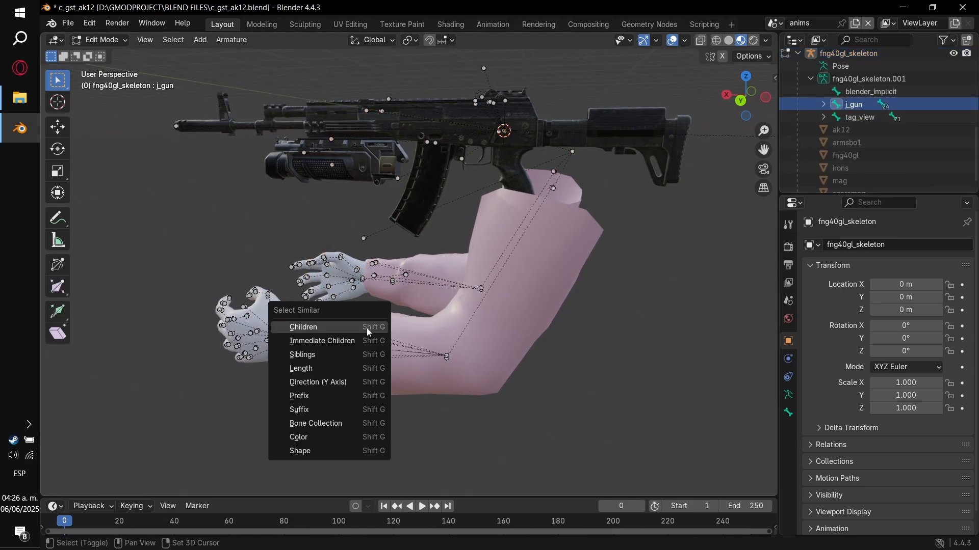
pyautogui.click(366, 328)
pyautogui.moveTo(456, 279); pyautogui.dragTo(474, 281, button='middle')
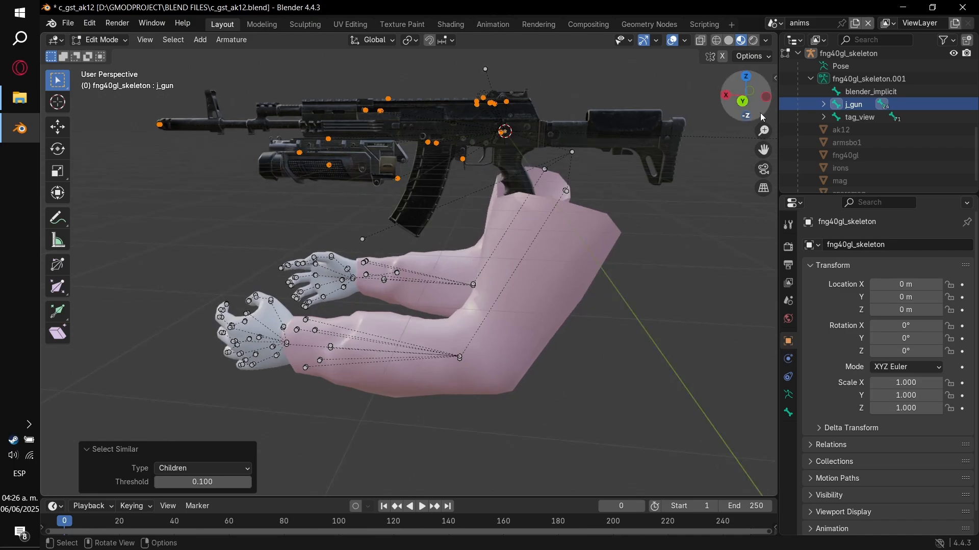
pyautogui.click(744, 105)
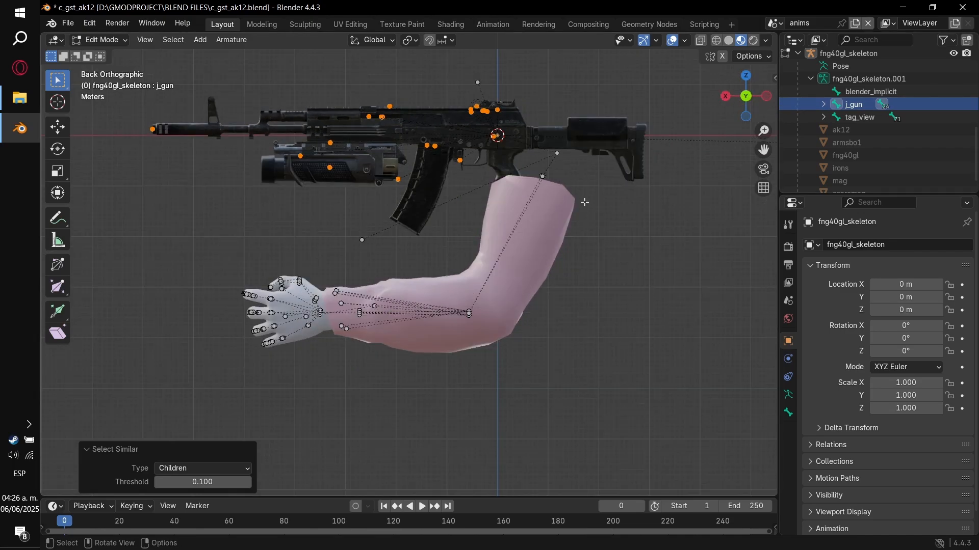
pyautogui.press('z')
pyautogui.press('z')
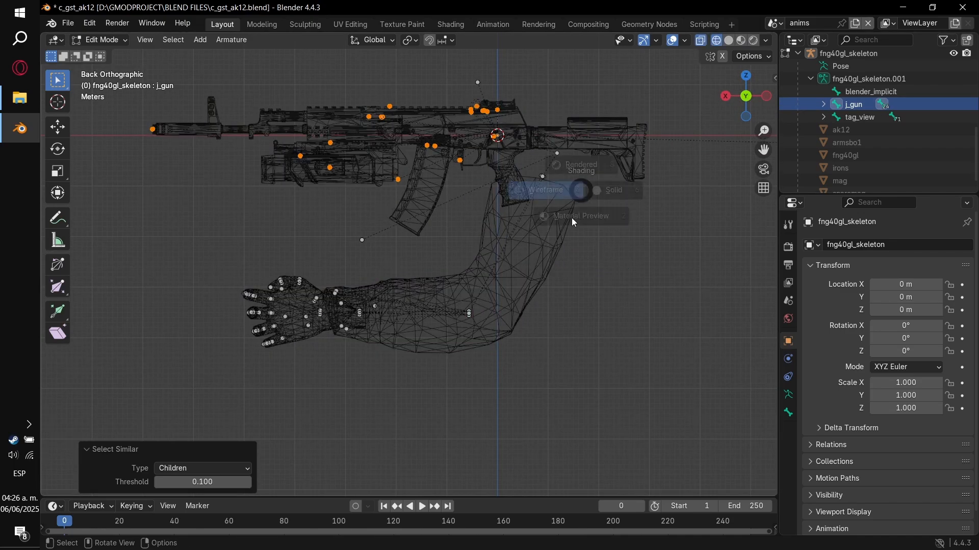
pyautogui.click(546, 241)
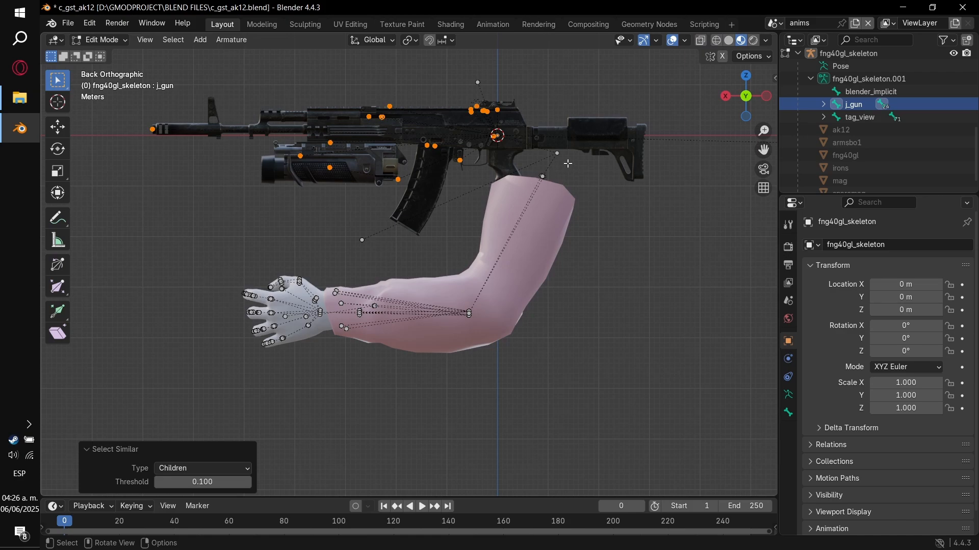
# Move the selected j_gun bones by 26.725 m on X and -20.65 m on Z in global orientation.
pyautogui.press('g')
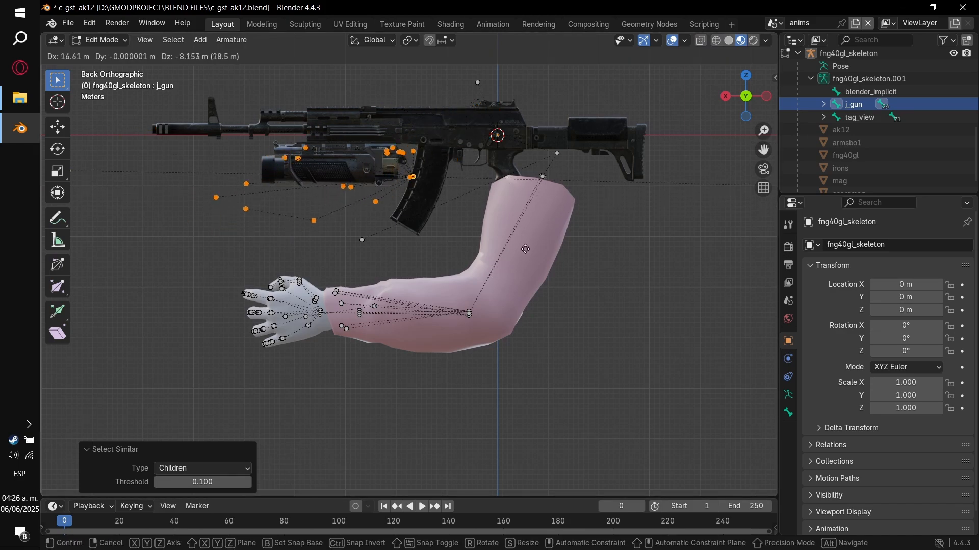
pyautogui.press('z')
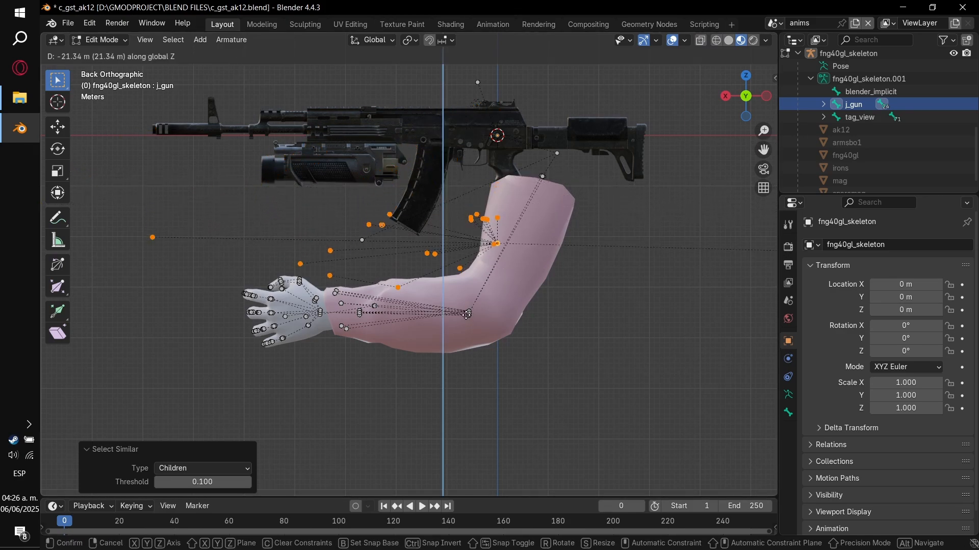
pyautogui.click(492, 305)
pyautogui.click(204, 417)
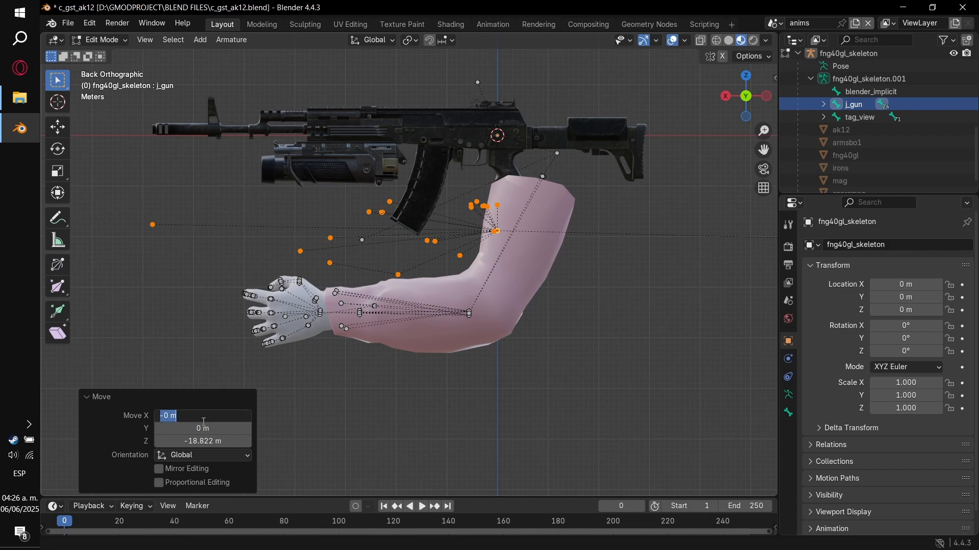
pyautogui.write('26.725')
pyautogui.press('Tab')
pyautogui.press('Tab')
pyautogui.write('-20')
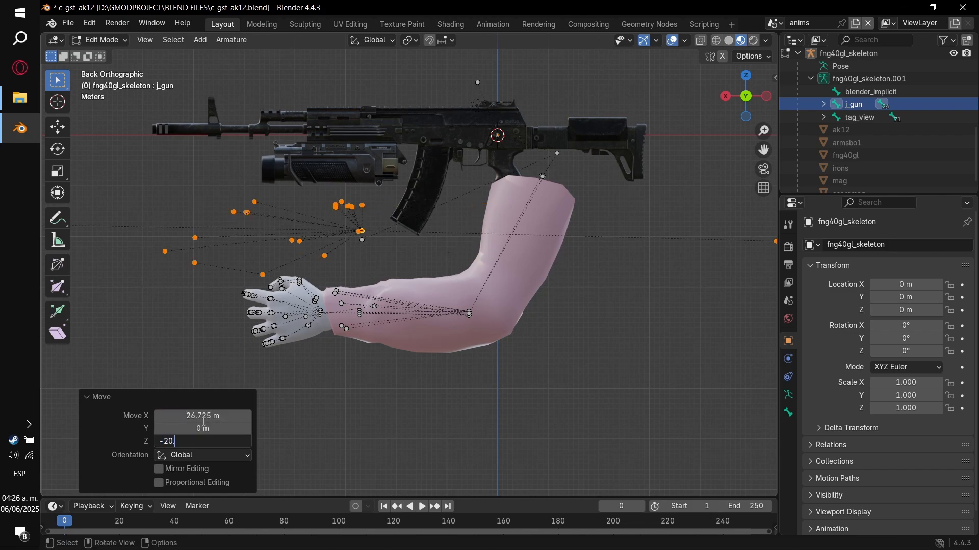
pyautogui.write('.65')
pyautogui.press('Return')
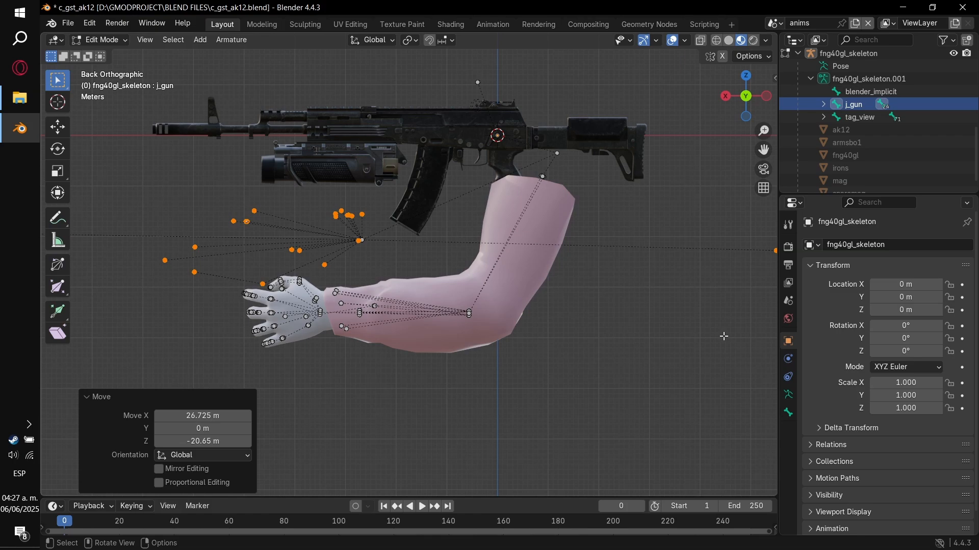
# Make tag_weapon the active bone from Object Mode, return to Edit Mode and inspect the area around the moved bones.
pyautogui.press('Tab')
pyautogui.scroll(-3, 911, 133)
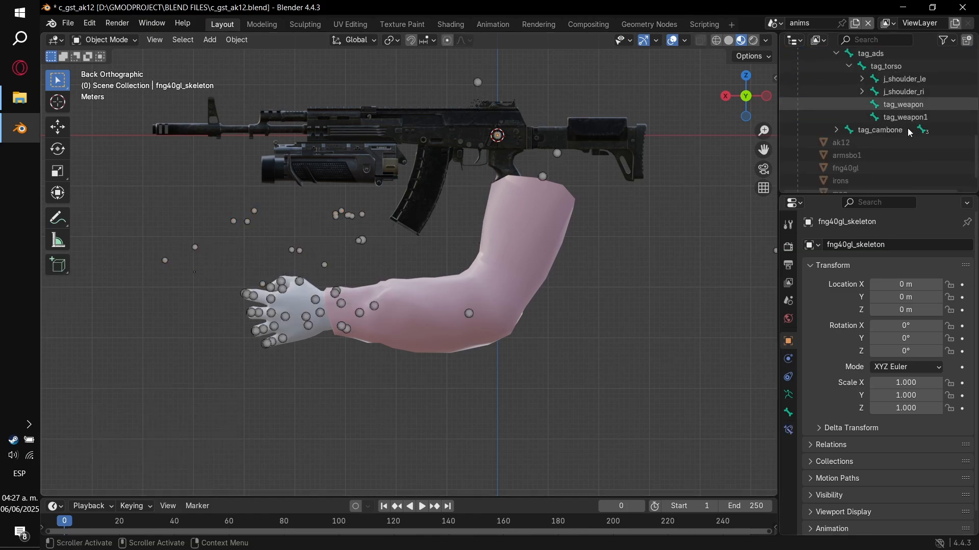
pyautogui.scroll(-2, 911, 132)
pyautogui.click(902, 80)
pyautogui.press('Tab')
pyautogui.scroll(1, 351, 254)
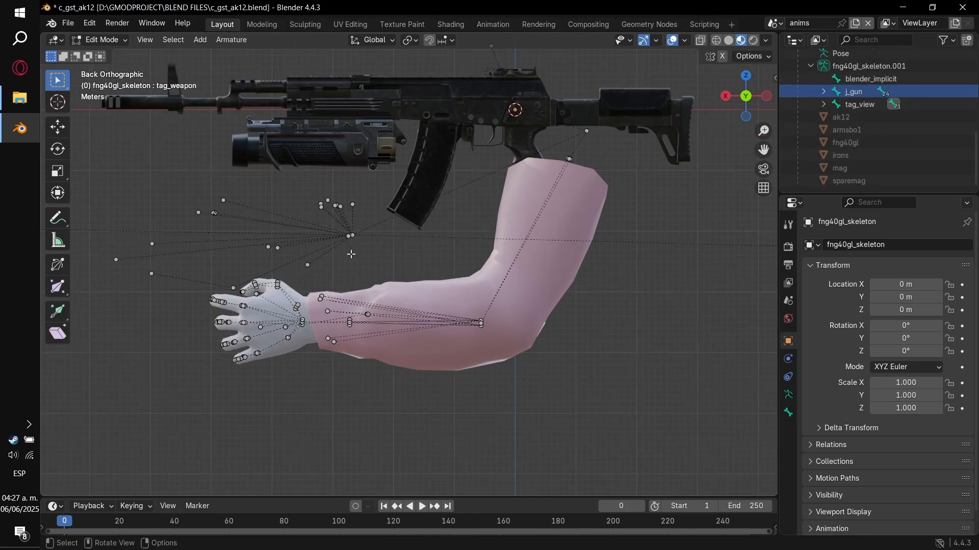
pyautogui.scroll(5, 351, 254)
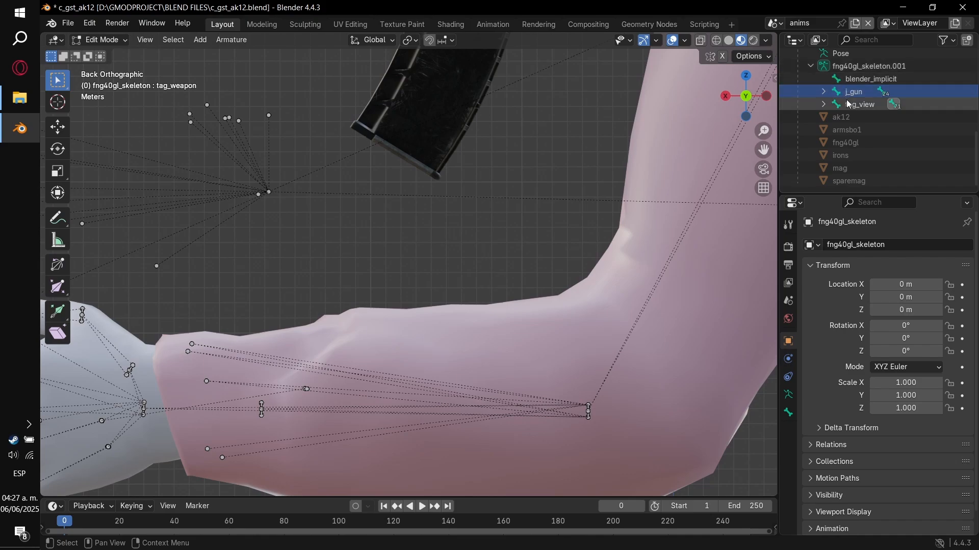
# Compare the head and tail coordinates of the tag_weapon bone under tag_torso with those of j_gun.
pyautogui.click(830, 102)
pyautogui.click(824, 104)
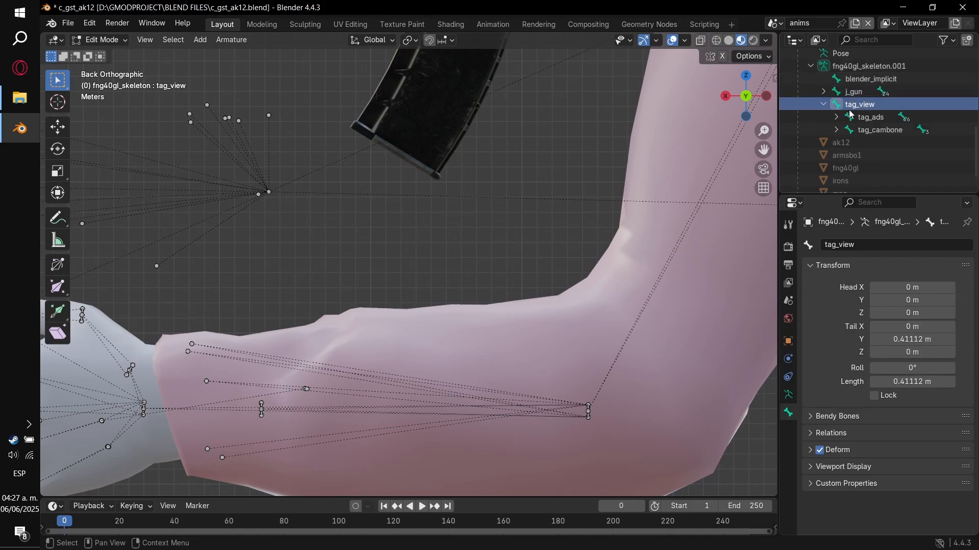
pyautogui.click(843, 118)
pyautogui.click(836, 117)
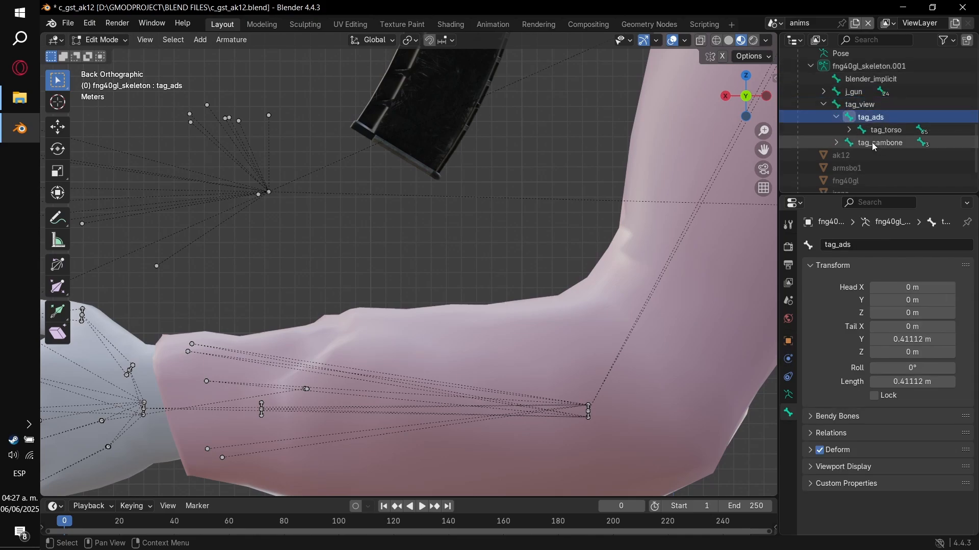
pyautogui.click(849, 130)
pyautogui.click(879, 170)
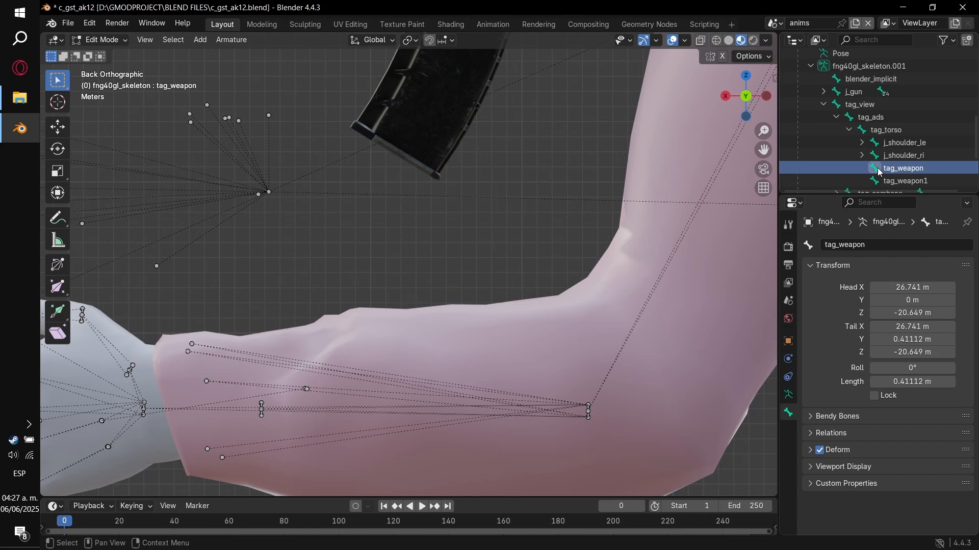
pyautogui.click(858, 91)
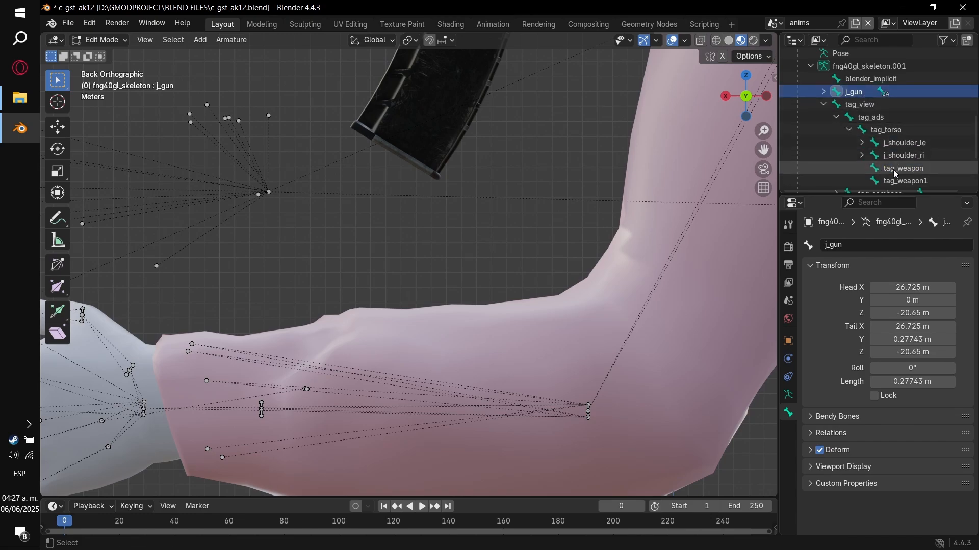
pyautogui.click(893, 170)
pyautogui.moveTo(476, 159); pyautogui.dragTo(417, 260, button='middle')
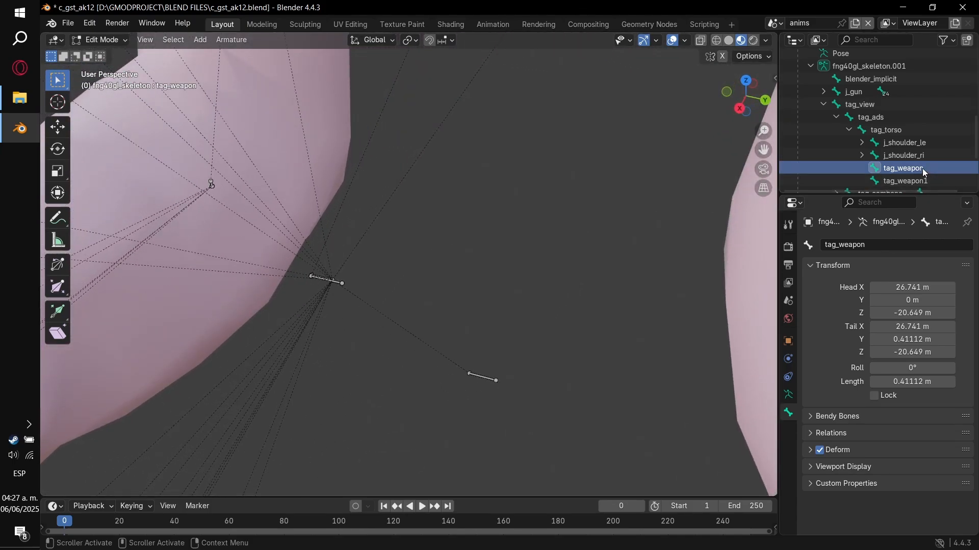
pyautogui.press('g')
pyautogui.rightClick(511, 254)
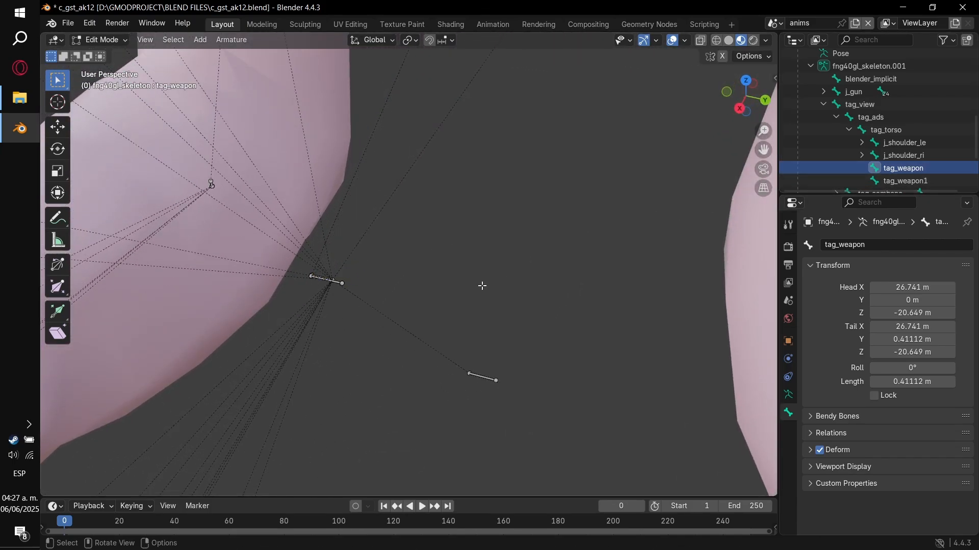
pyautogui.moveTo(511, 275); pyautogui.dragTo(489, 286, button='middle')
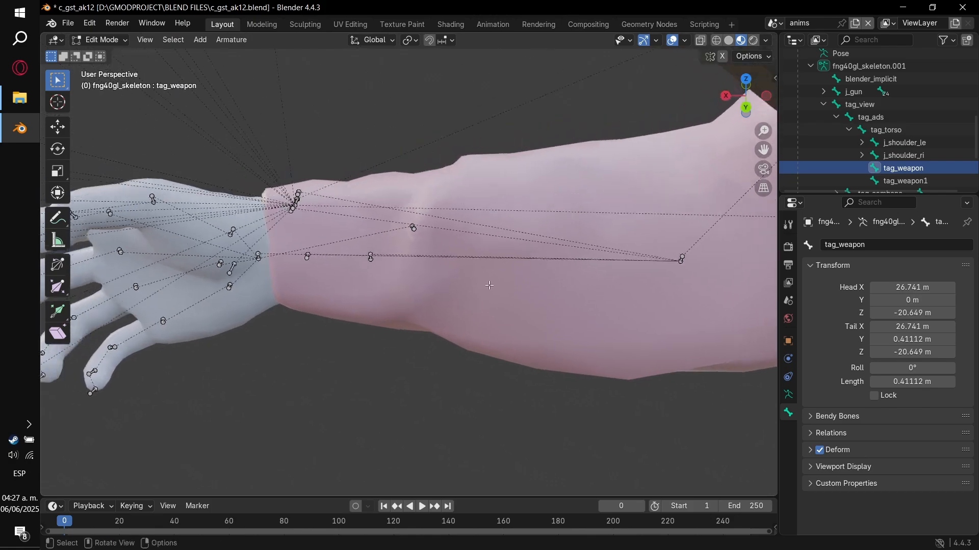
# Parent the j_gun bone to tag_weapon with Keep Offset and return to Object Mode.
pyautogui.click(859, 91)
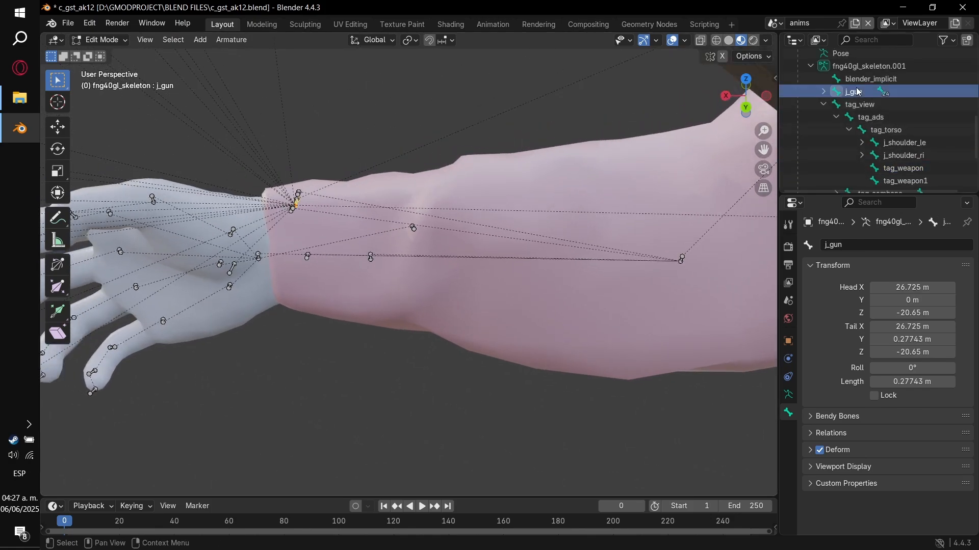
pyautogui.click(746, 108)
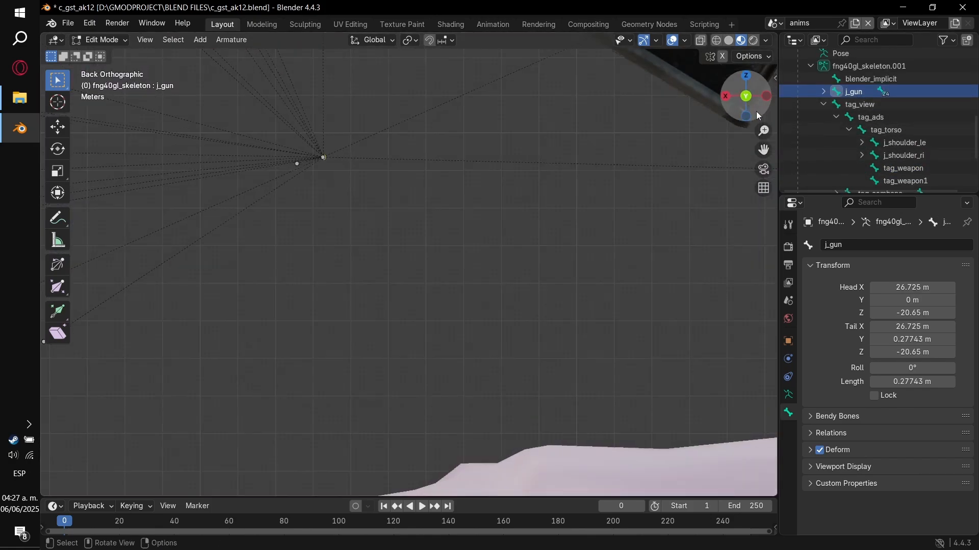
pyautogui.scroll(-4, 887, 148)
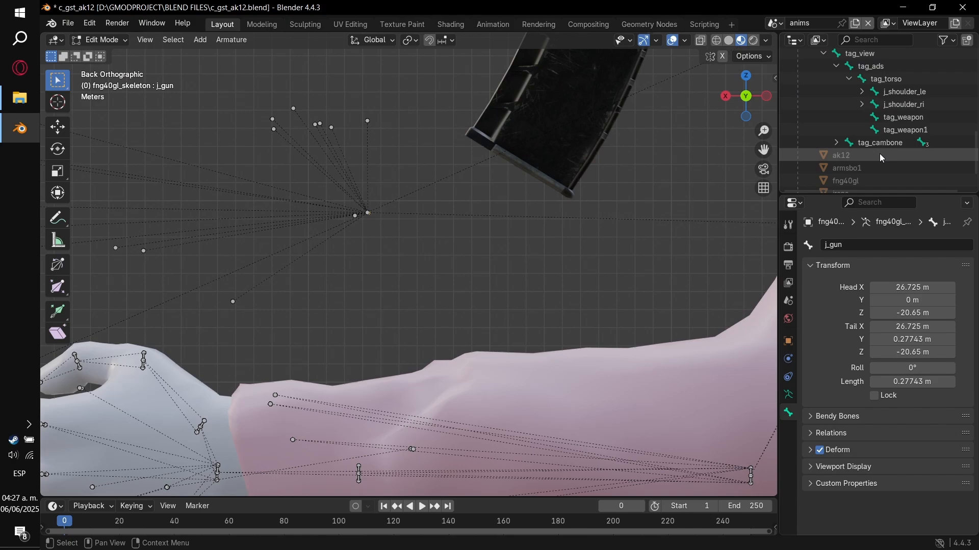
pyautogui.keyDown('ctrl'); pyautogui.click(906, 118); pyautogui.keyUp('ctrl')
pyautogui.hotkey('ctrl', 'p')
pyautogui.click(488, 217)
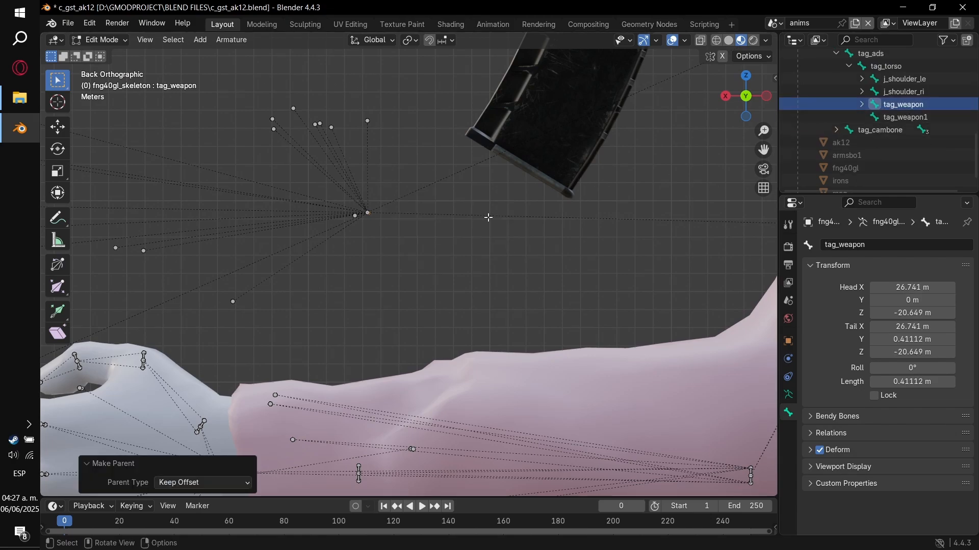
pyautogui.scroll(-5, 488, 217)
pyautogui.press('Tab')
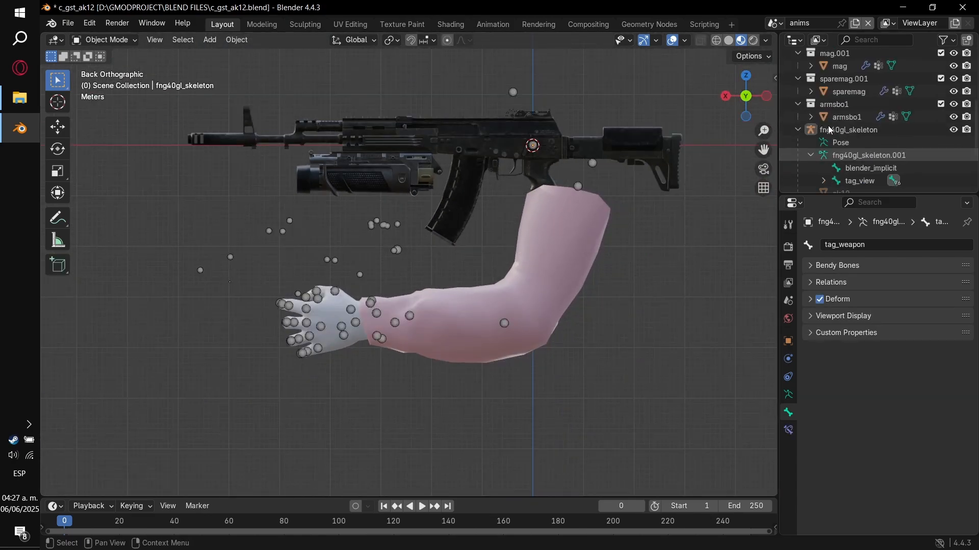
# Select the weapon part collections from fng40gl.001 through sparemag.001 with their meshes, leaving out the arms and skeleton.
pyautogui.scroll(5, 836, 130)
pyautogui.click(846, 117)
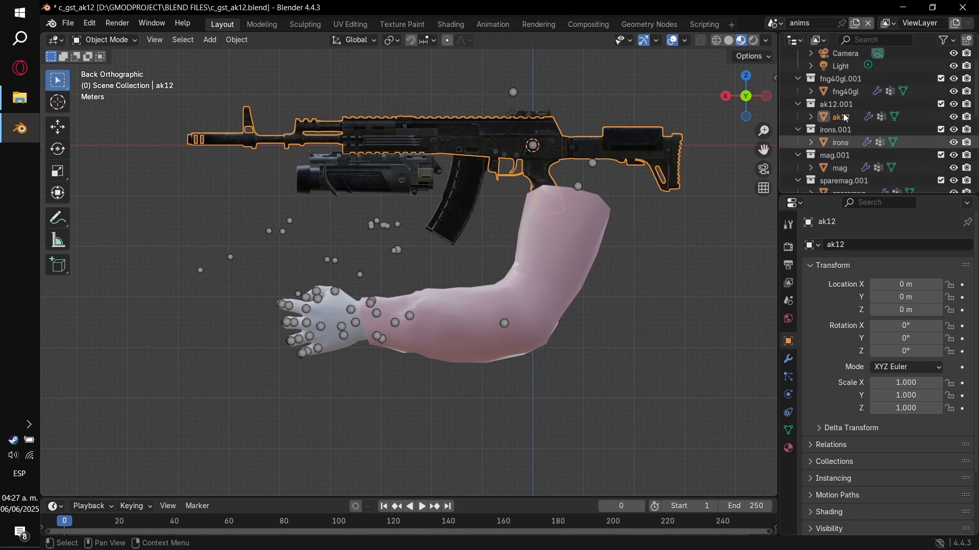
pyautogui.scroll(-6, 843, 113)
pyautogui.click(844, 117)
pyautogui.scroll(8, 843, 112)
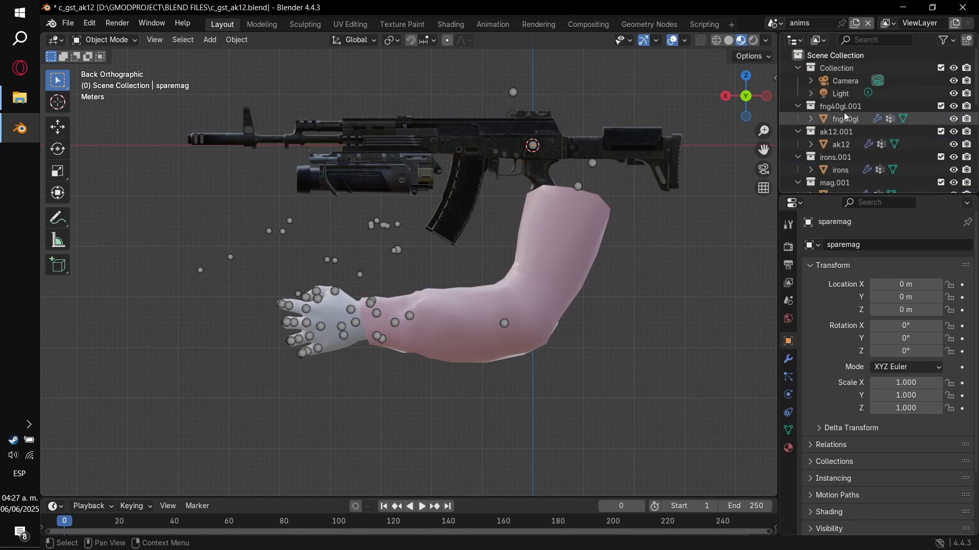
pyautogui.keyDown('shift'); pyautogui.click(843, 106); pyautogui.keyUp('shift')
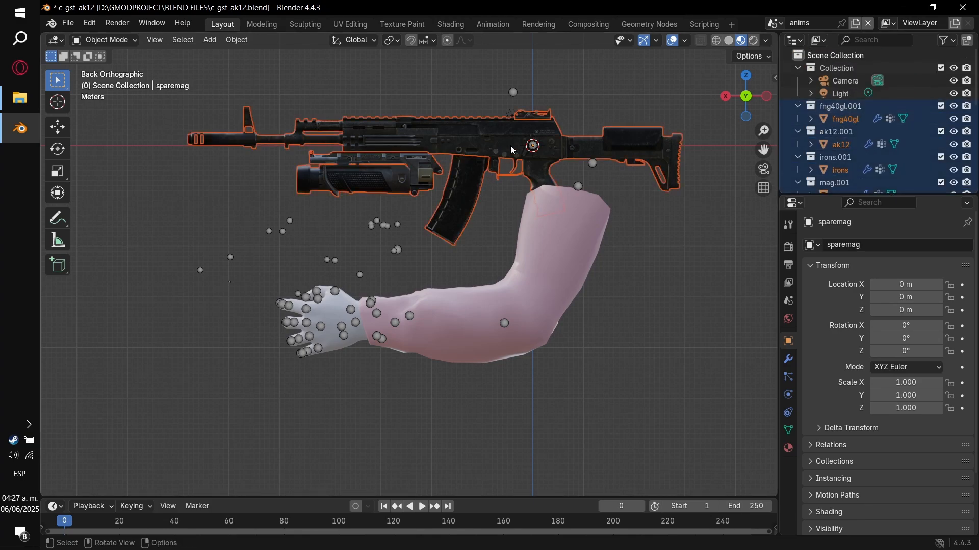
# Move the selected weapon meshes by 26.725 m on X and -20.65 m on Z in global orientation.
pyautogui.press('g')
pyautogui.press('z')
pyautogui.click(451, 253)
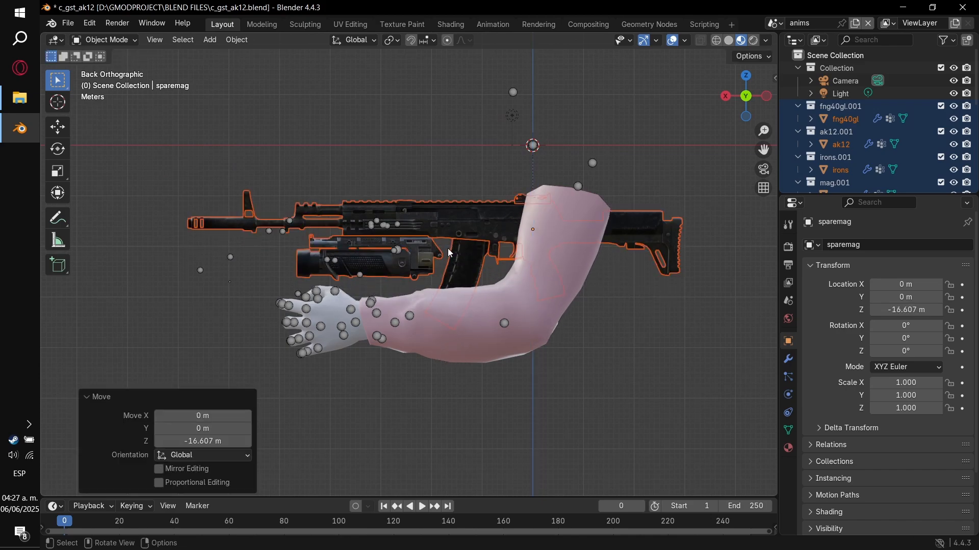
pyautogui.click(189, 417)
pyautogui.write('26')
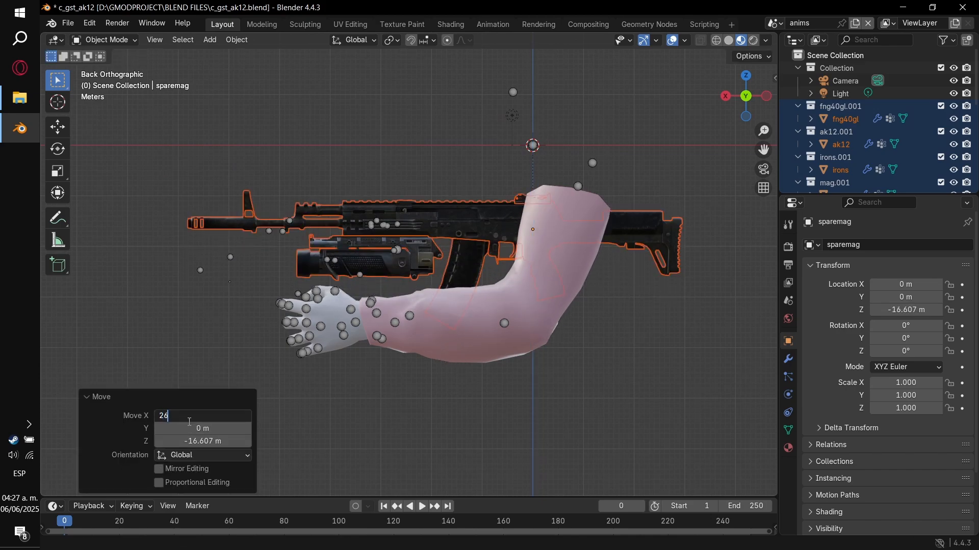
pyautogui.write('725')
pyautogui.press('Tab')
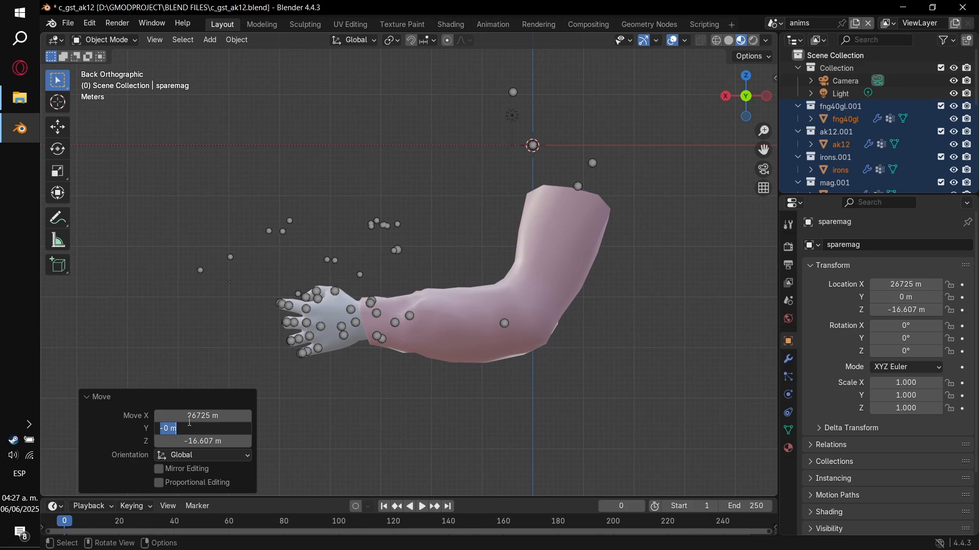
pyautogui.press('Return')
pyautogui.click(203, 416)
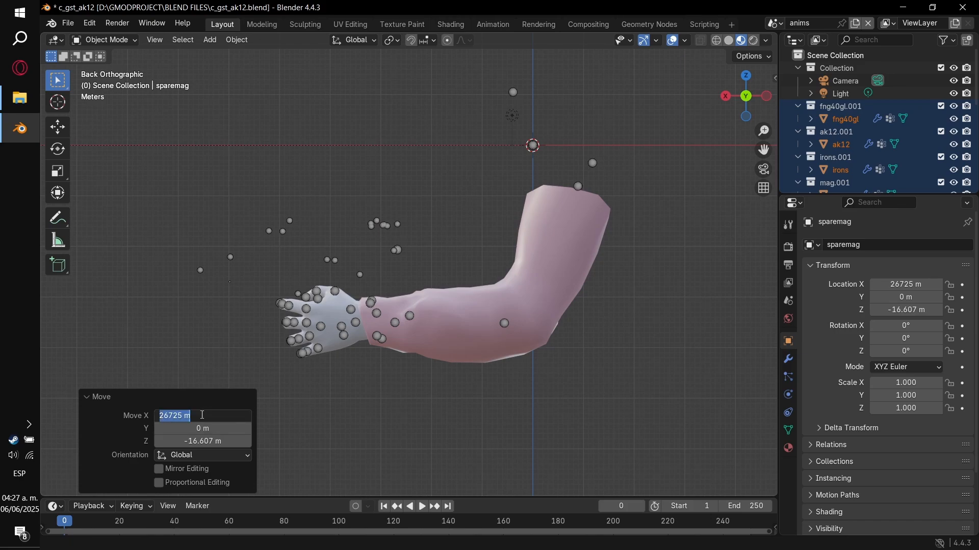
pyautogui.click(169, 415)
pyautogui.write('.')
pyautogui.press('Tab')
pyautogui.press('Tab')
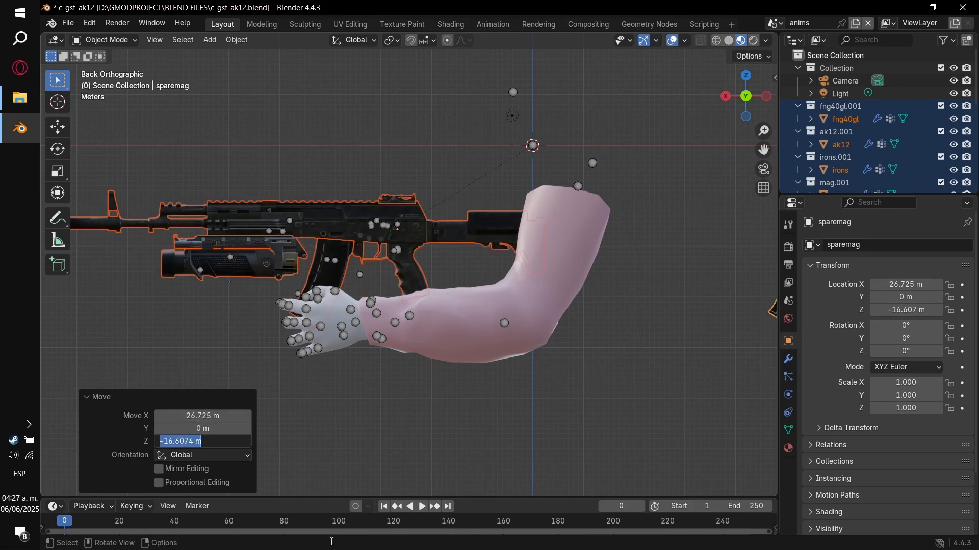
pyautogui.write('-20.65')
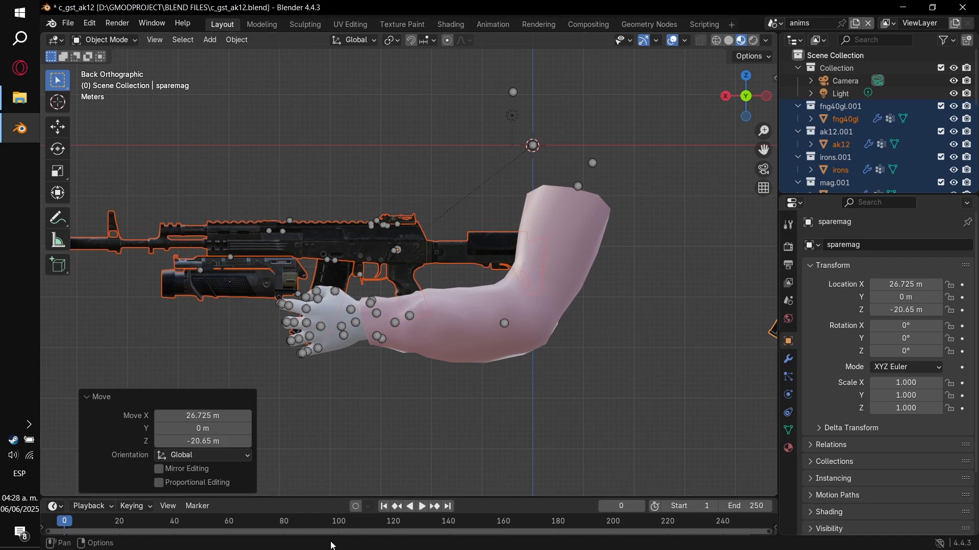
pyautogui.press('Return')
# Apply all transforms to the moved weapon meshes.
pyautogui.hotkey('ctrl', 'a')
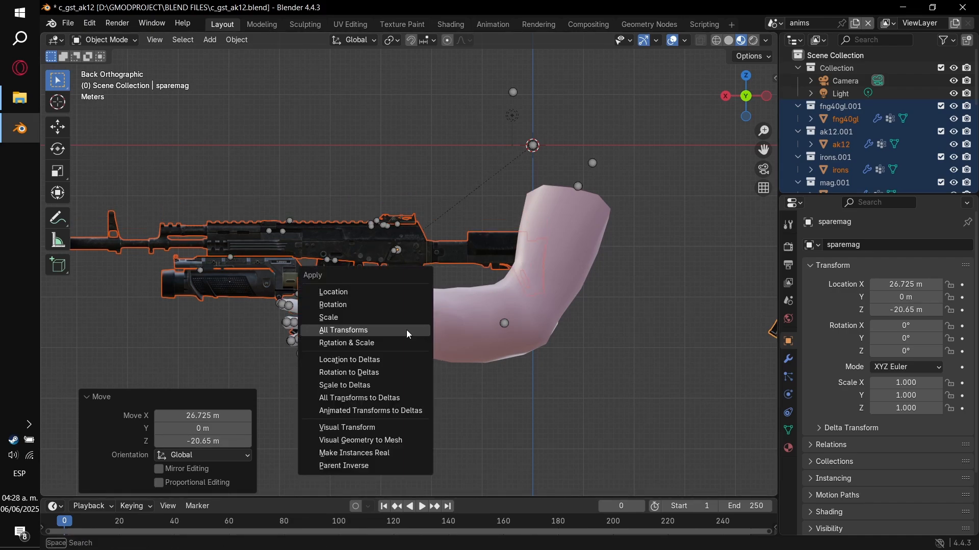
pyautogui.click(407, 331)
pyautogui.click(664, 293)
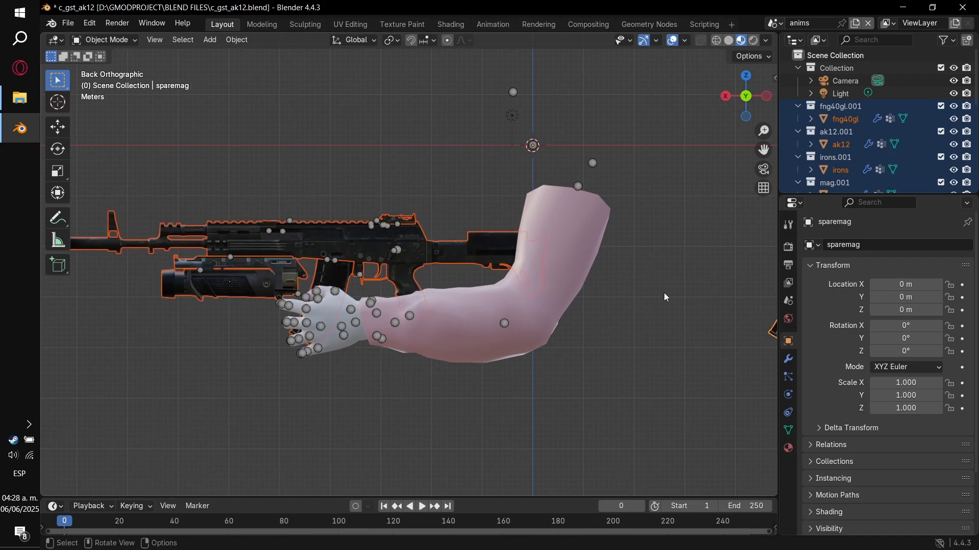
# Select fng40gl_skeleton and check the rifle's placement relative to the arms from several angles.
pyautogui.moveTo(666, 293); pyautogui.dragTo(464, 341, button='middle')
pyautogui.click(425, 304)
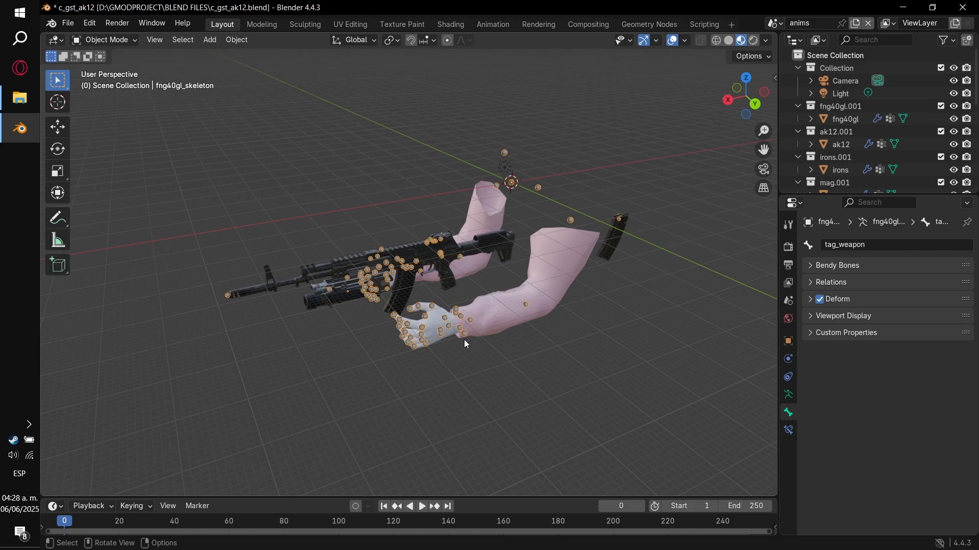
pyautogui.moveTo(465, 340); pyautogui.dragTo(498, 265, button='middle')
pyautogui.moveTo(571, 284); pyautogui.dragTo(411, 184, button='middle')
pyautogui.scroll(5, 411, 185)
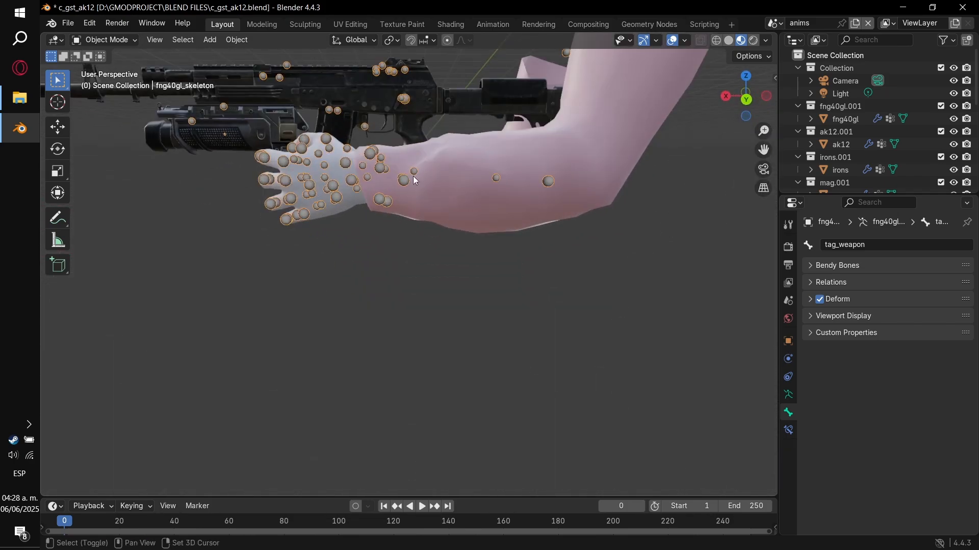
pyautogui.moveTo(393, 294); pyautogui.dragTo(418, 277, button='middle')
pyautogui.scroll(-5, 418, 277)
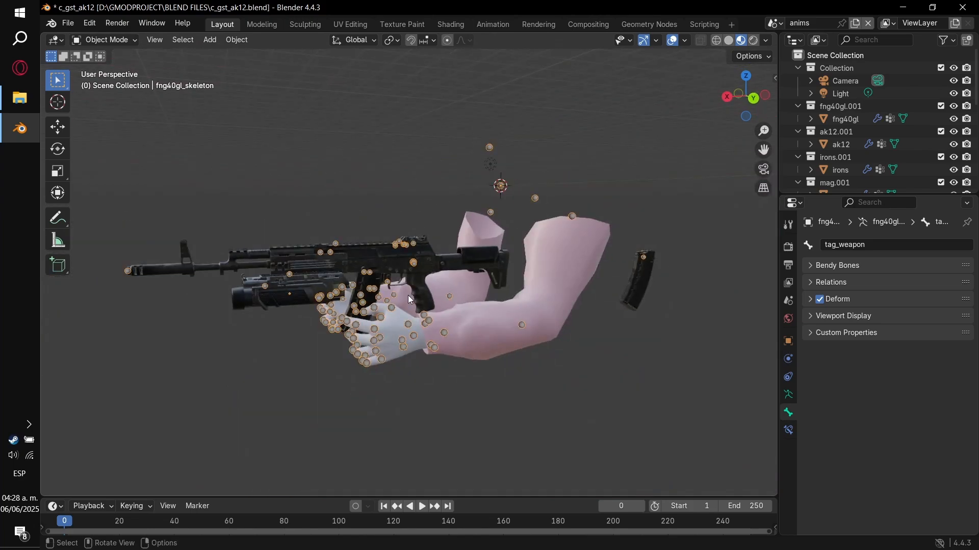
# Switch to the Animation workspace with fng40gl_skeleton in Pose Mode and select all of its bones.
pyautogui.press('Tab')
pyautogui.press('Tab')
pyautogui.click(493, 24)
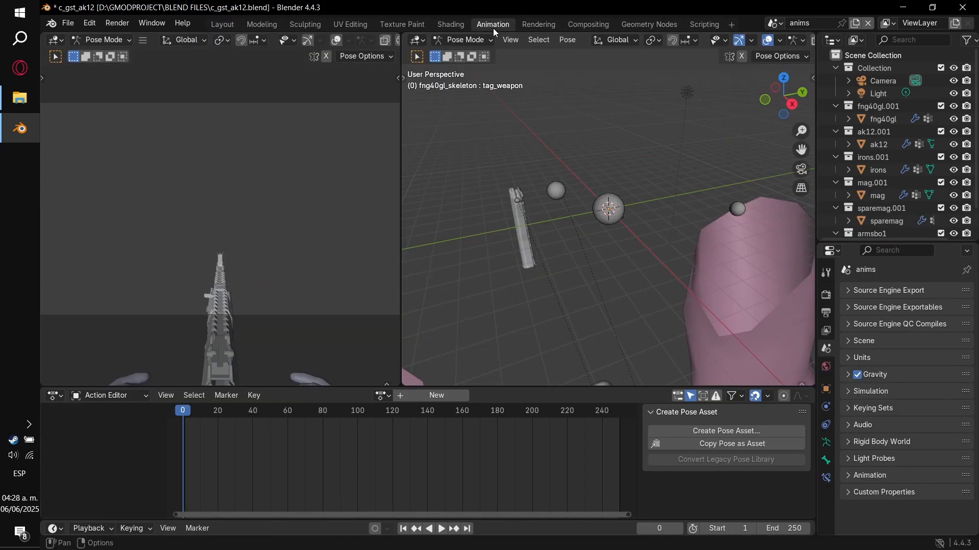
pyautogui.moveTo(422, 238); pyautogui.dragTo(651, 150, button='middle')
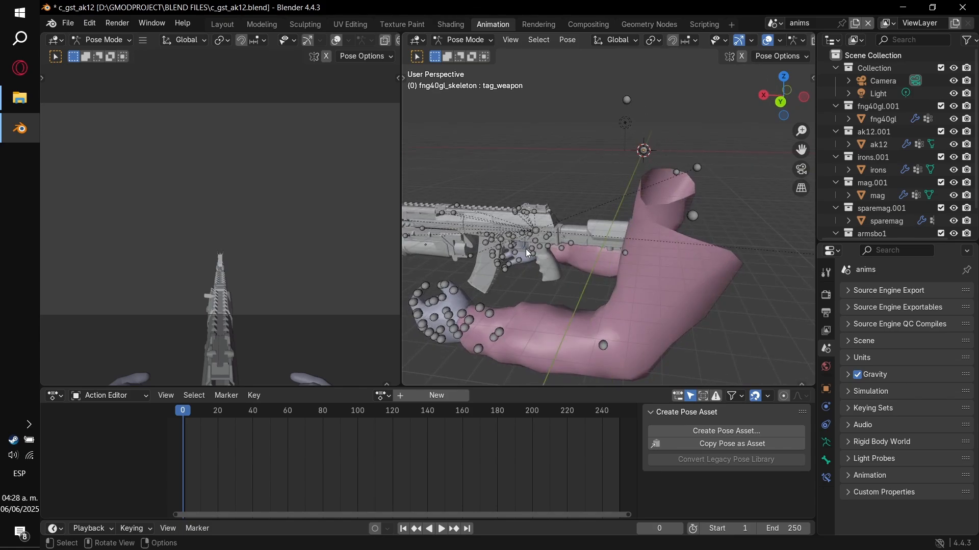
pyautogui.scroll(-4, 581, 203)
pyautogui.keyDown('shift'); pyautogui.moveTo(571, 216); pyautogui.dragTo(564, 231, button='middle'); pyautogui.keyUp('shift')
pyautogui.moveTo(564, 231); pyautogui.dragTo(587, 304, button='middle')
pyautogui.scroll(2, 570, 210)
pyautogui.scroll(-2, 617, 240)
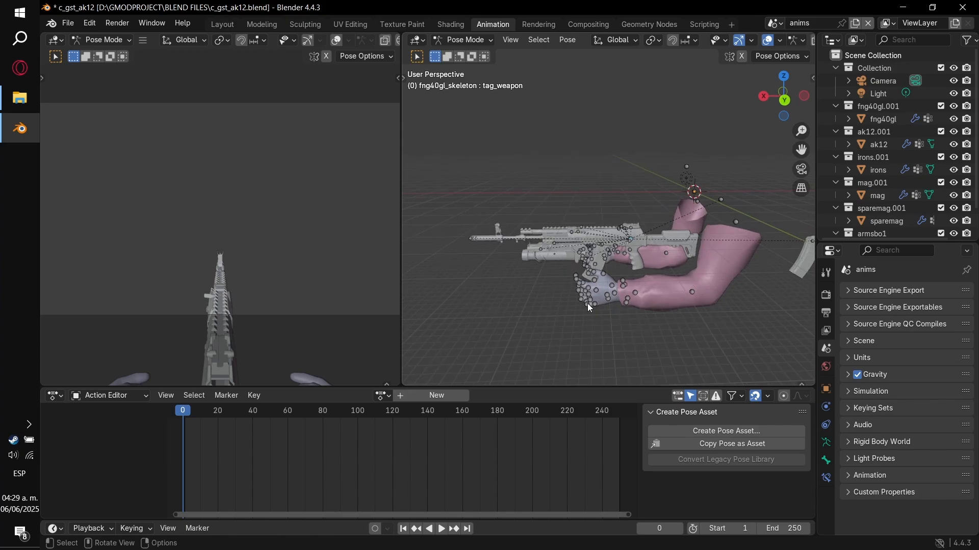
pyautogui.click(587, 303)
pyautogui.press('a')
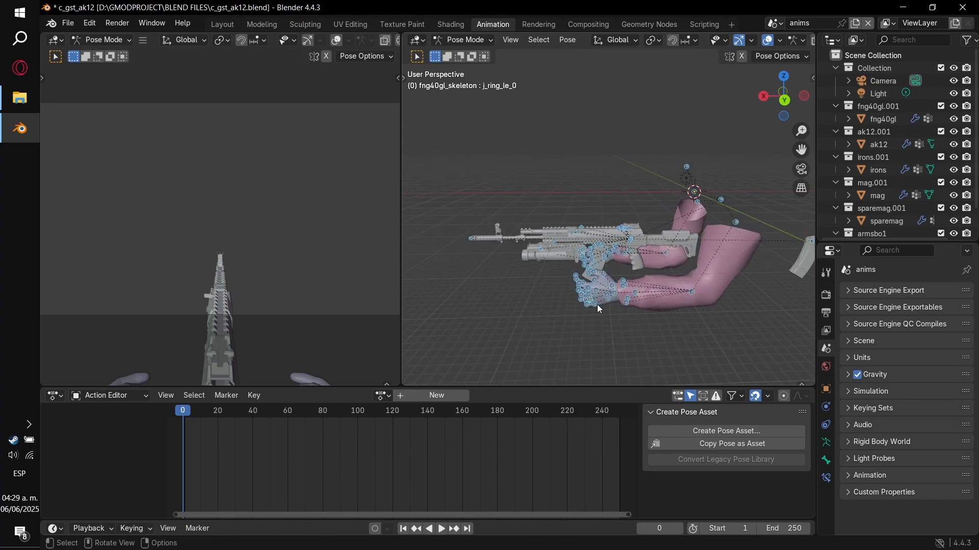
# Start a Cast import and open the ghosts\xanims\ak12 folder in the exported files.
pyautogui.hotkey('ctrl', 'shift', 'c')
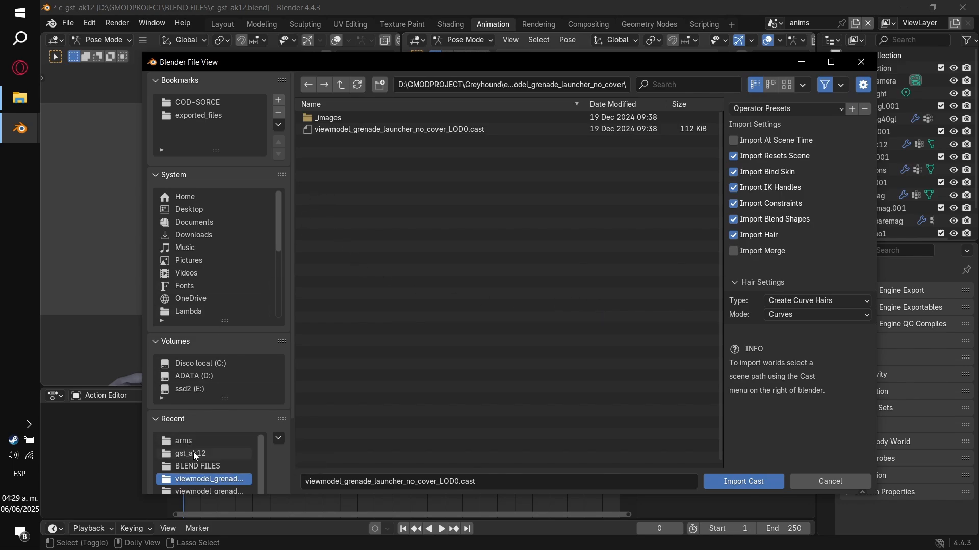
pyautogui.click(342, 85)
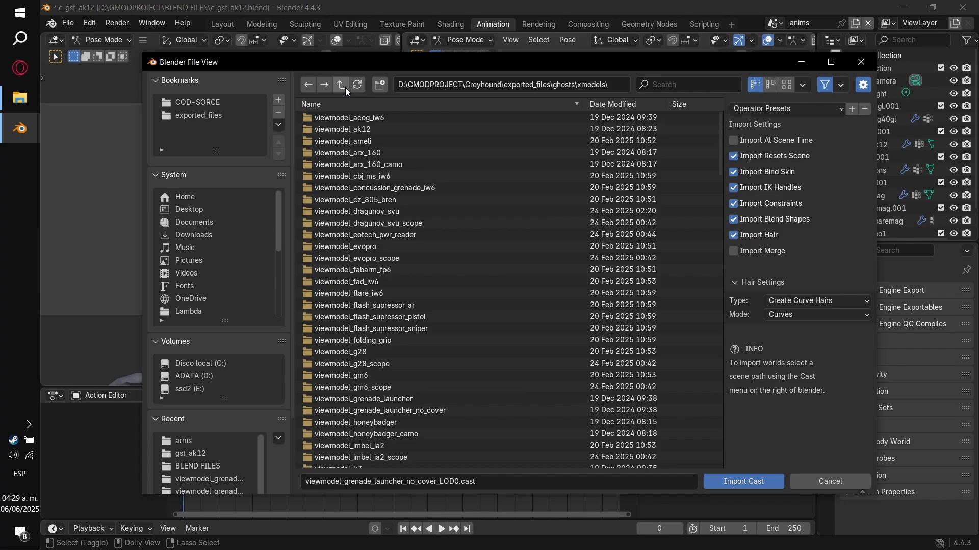
pyautogui.click(345, 86)
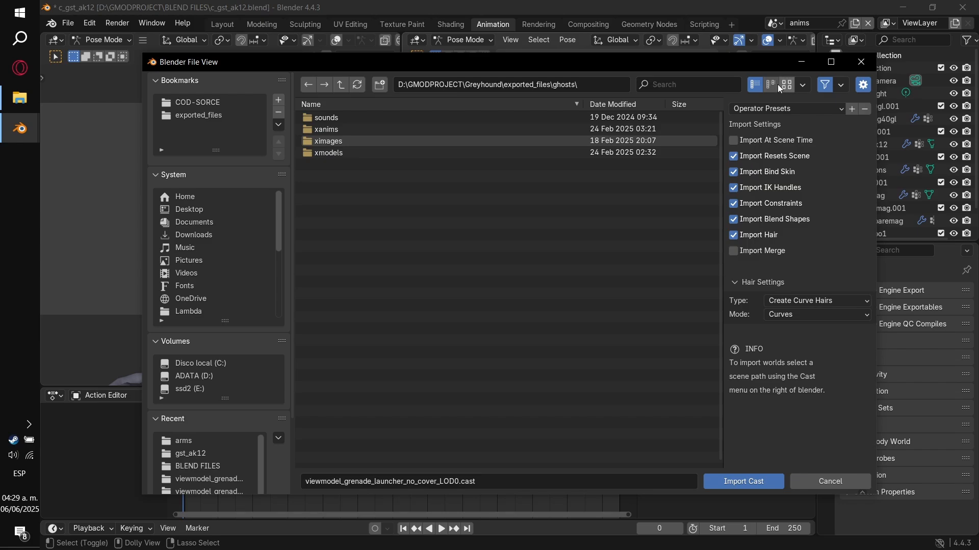
pyautogui.doubleClick(321, 128)
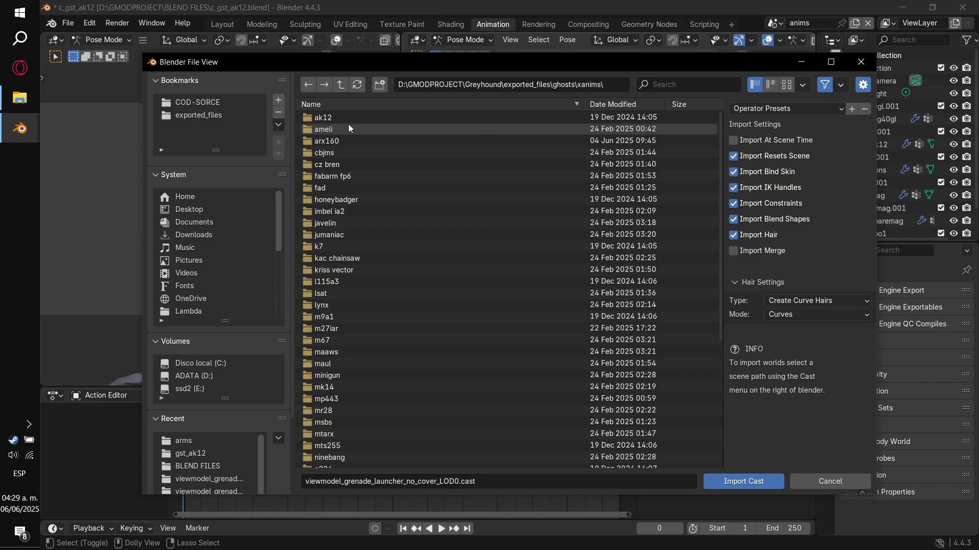
pyautogui.doubleClick(332, 117)
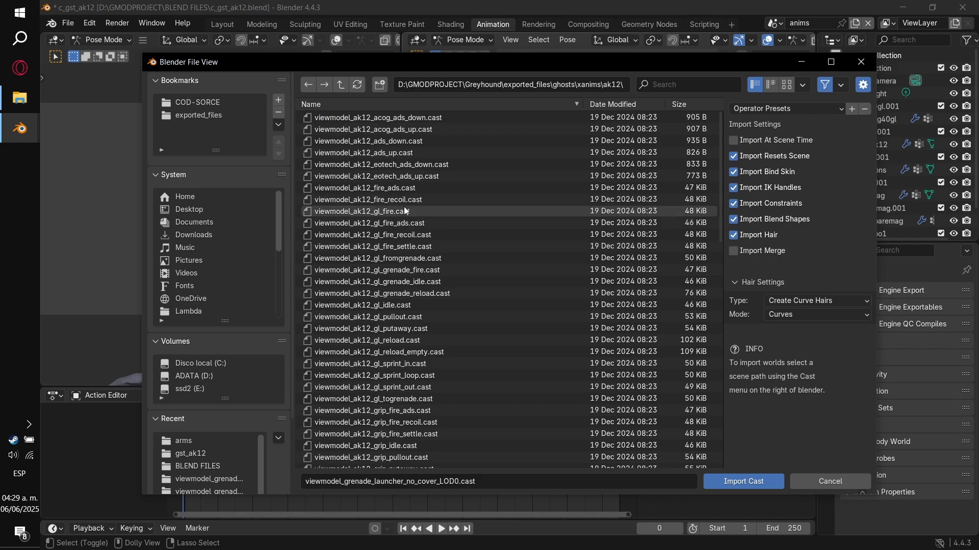
# Find viewmodel_ak12_gl_grenade_reload.cast in the ak12 folder and import it onto the skeleton with Import Resets Scene on.
pyautogui.scroll(-10, 405, 214)
pyautogui.scroll(-12, 542, 270)
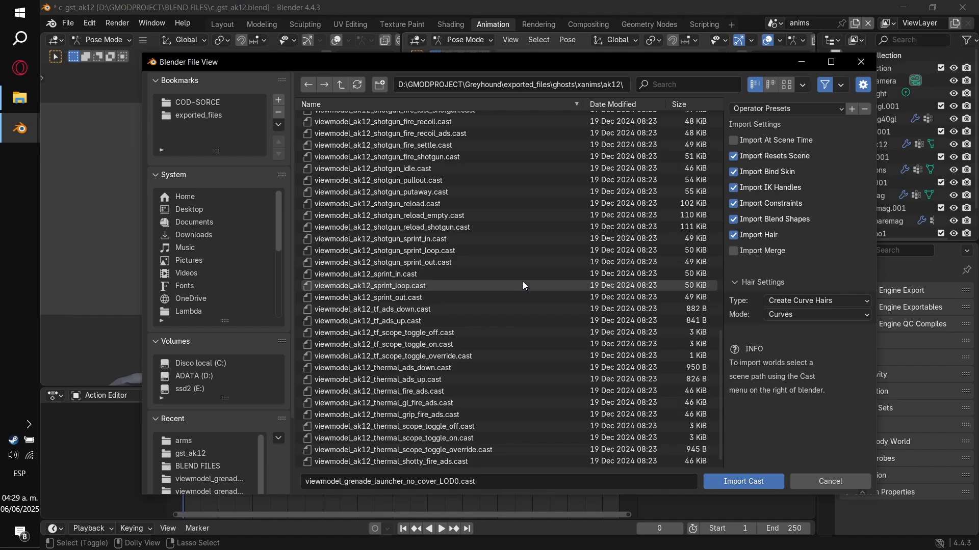
pyautogui.scroll(5, 460, 320)
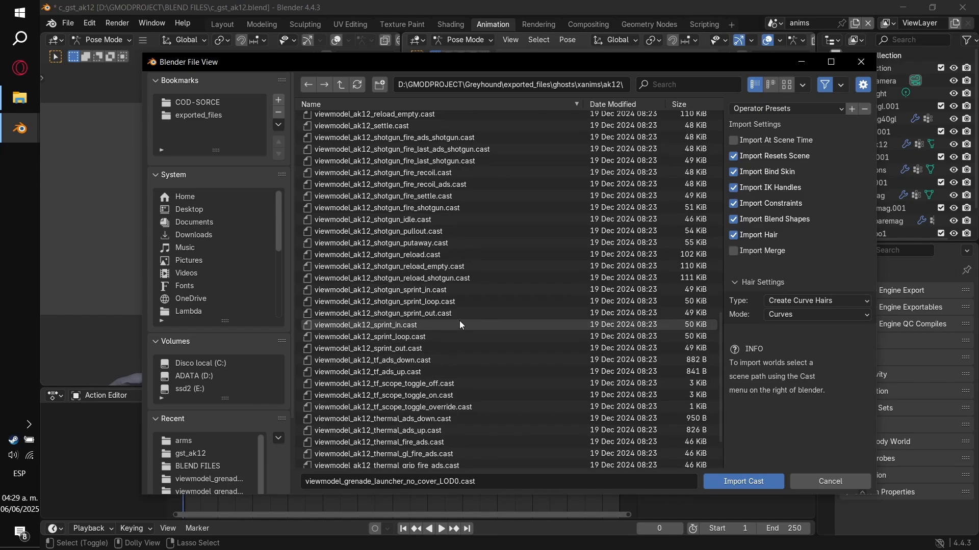
pyautogui.scroll(12, 429, 340)
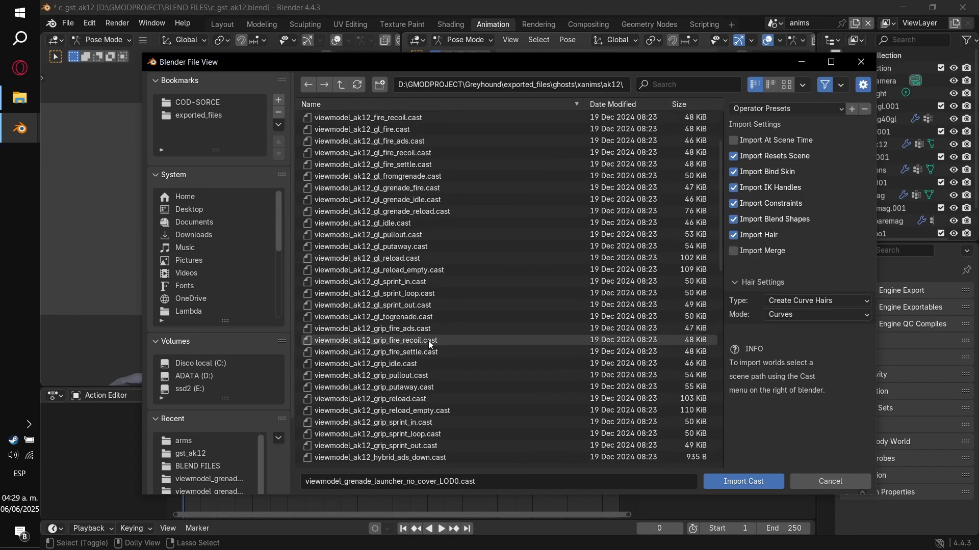
pyautogui.scroll(3, 428, 340)
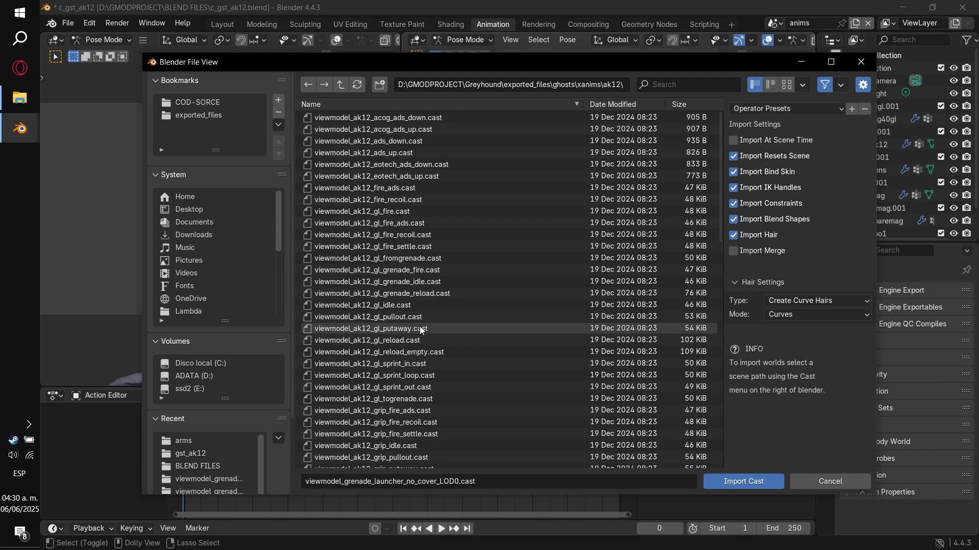
pyautogui.scroll(-4, 427, 228)
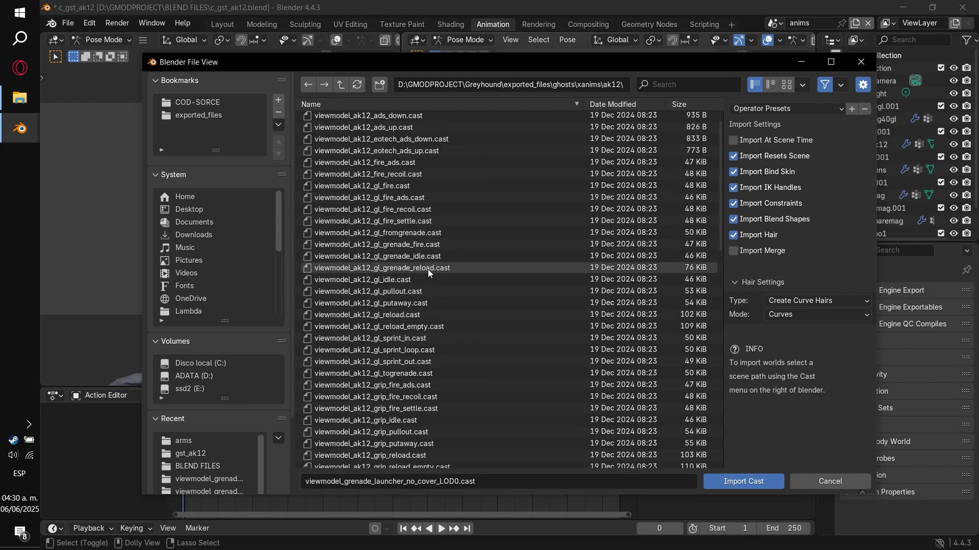
pyautogui.scroll(4, 425, 300)
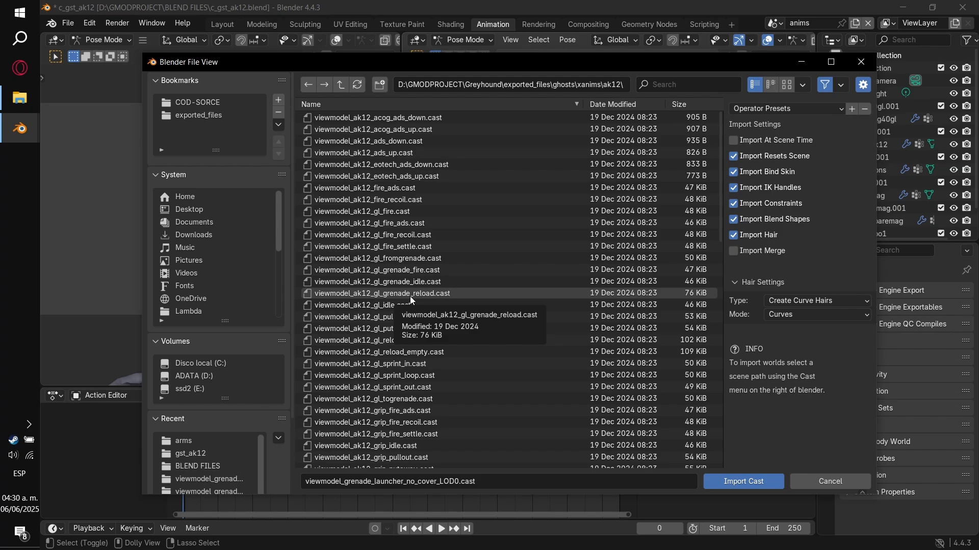
pyautogui.click(412, 300)
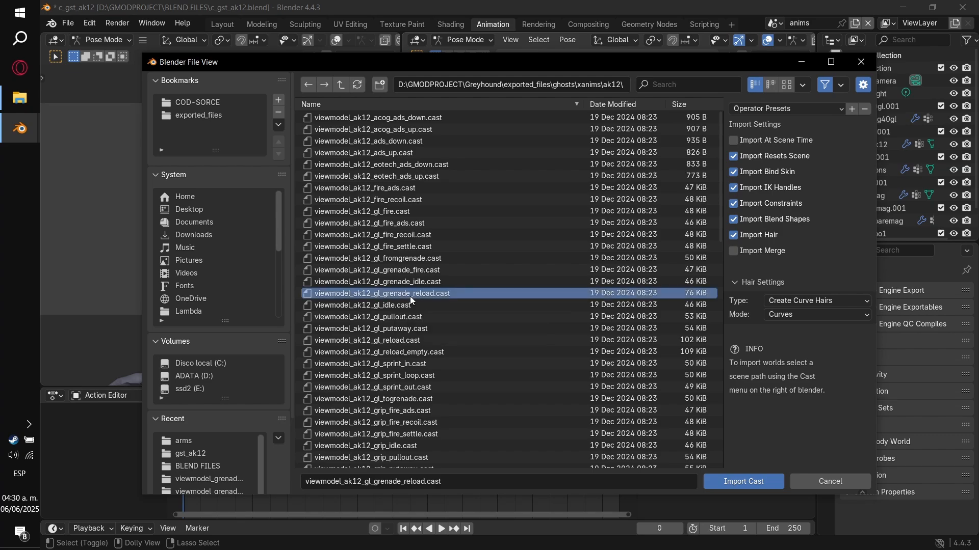
pyautogui.doubleClick(411, 300)
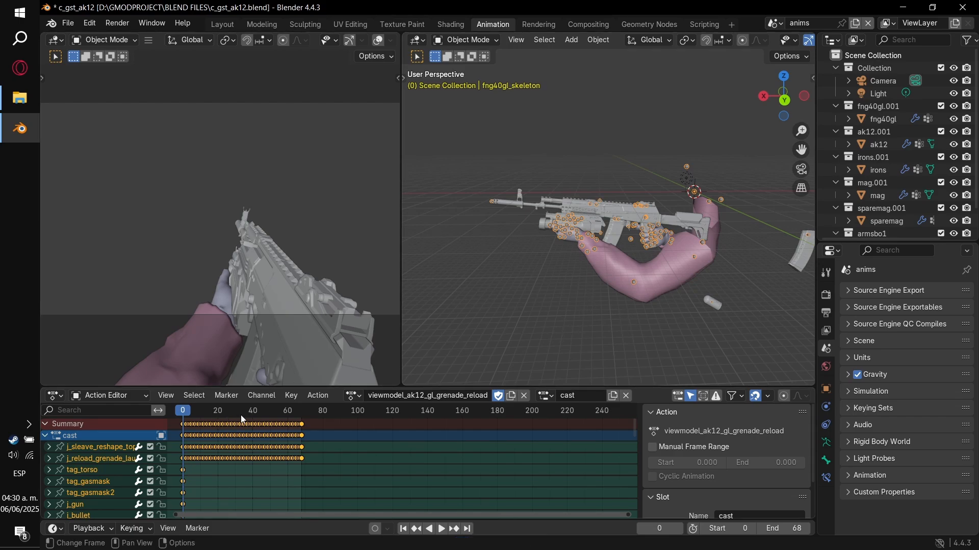
# Play the imported grenade reload animation and check how the hands and rifle move from a closer side angle.
pyautogui.moveTo(475, 292); pyautogui.dragTo(469, 270, button='middle')
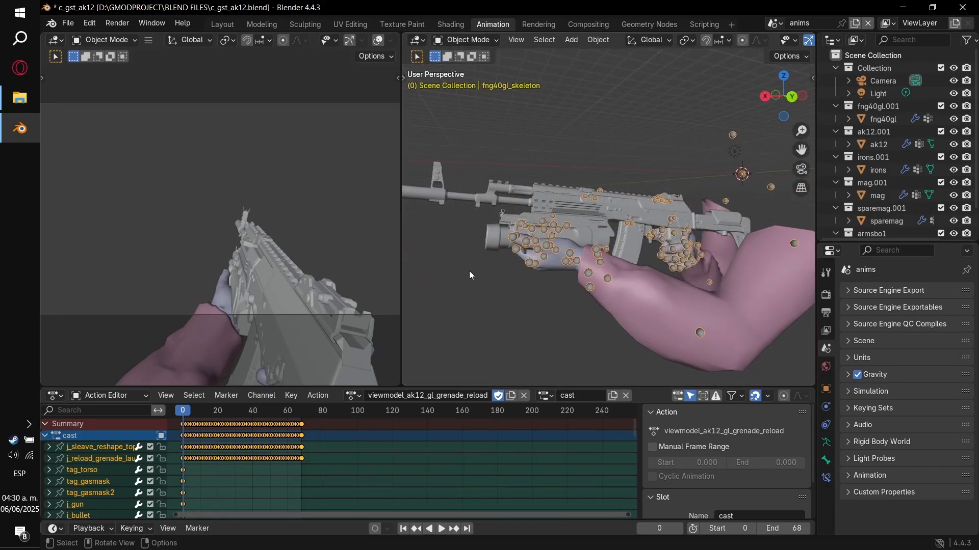
pyautogui.press('space')
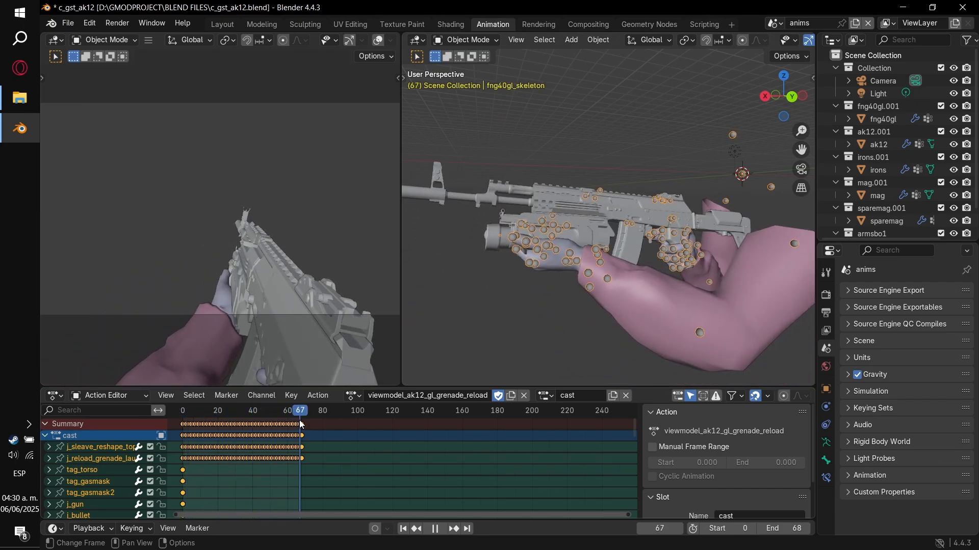
pyautogui.press('space')
pyautogui.click(306, 417)
pyautogui.press('space')
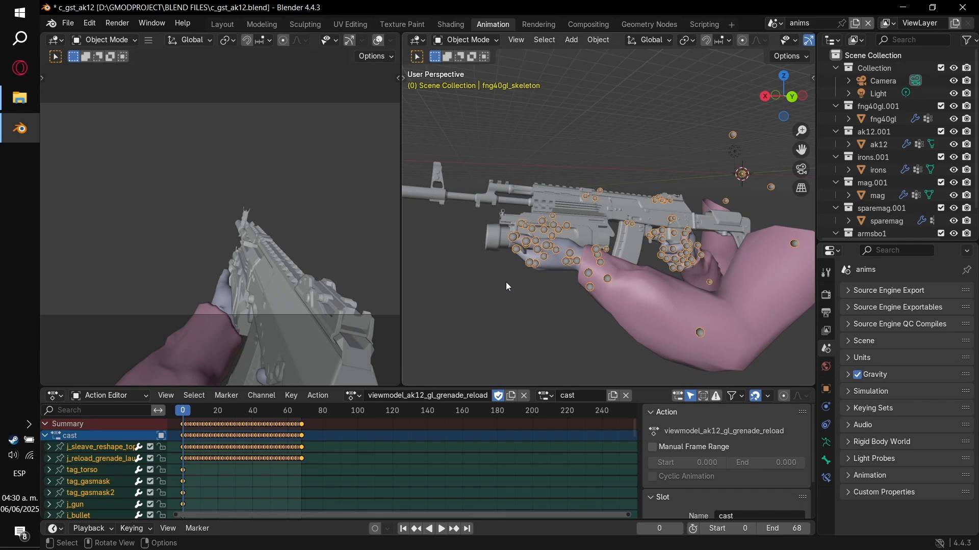
# Import viewmodel_ak12_gl_pullout.cast on top of the grenade reload with Import Resets Scene turned off.
pyautogui.hotkey('ctrl', 'shift', 'c')
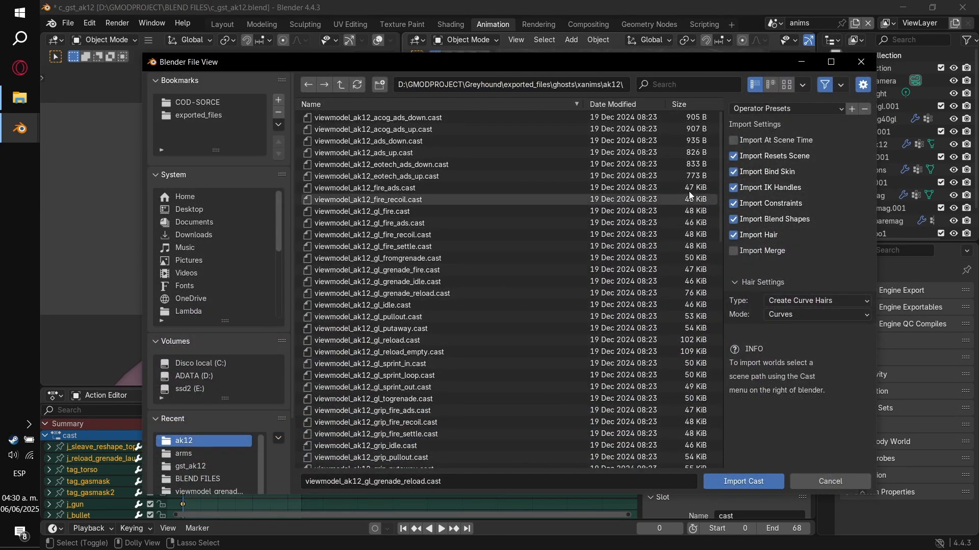
pyautogui.click(764, 156)
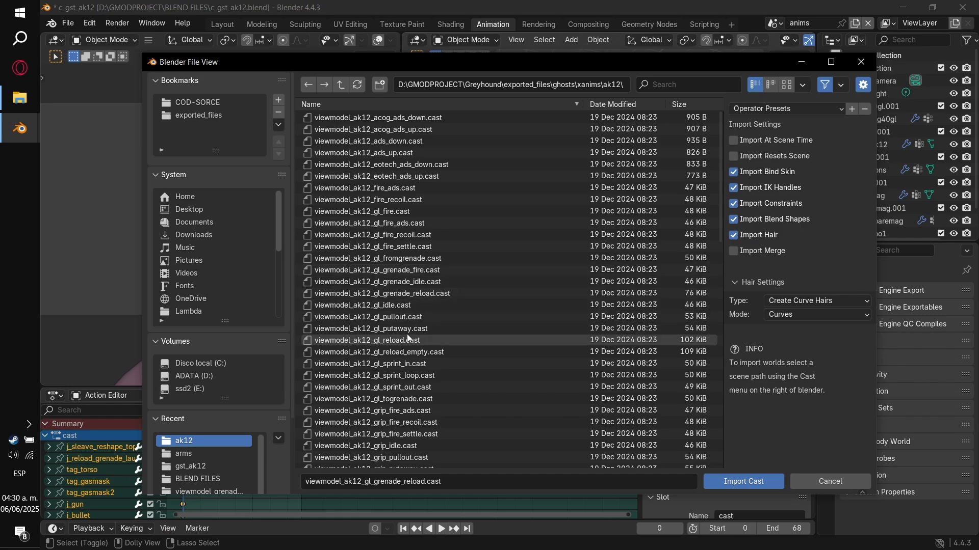
pyautogui.scroll(-2, 413, 339)
pyautogui.scroll(-5, 419, 339)
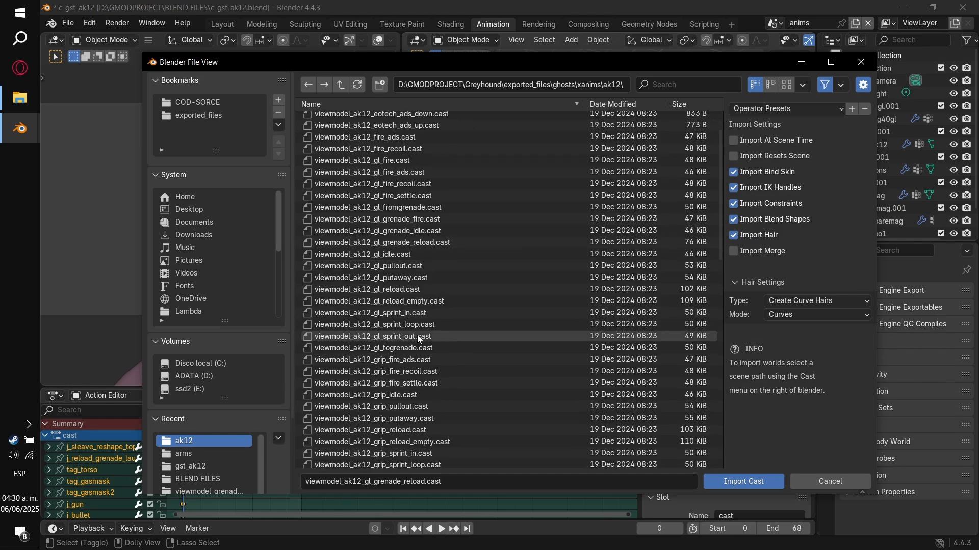
pyautogui.scroll(-2, 439, 380)
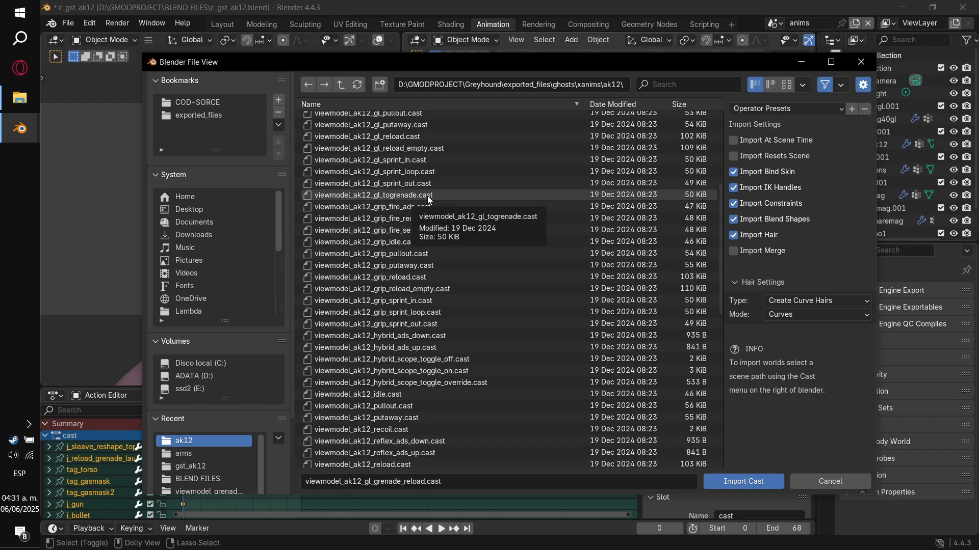
pyautogui.scroll(-2, 428, 255)
pyautogui.scroll(8, 427, 252)
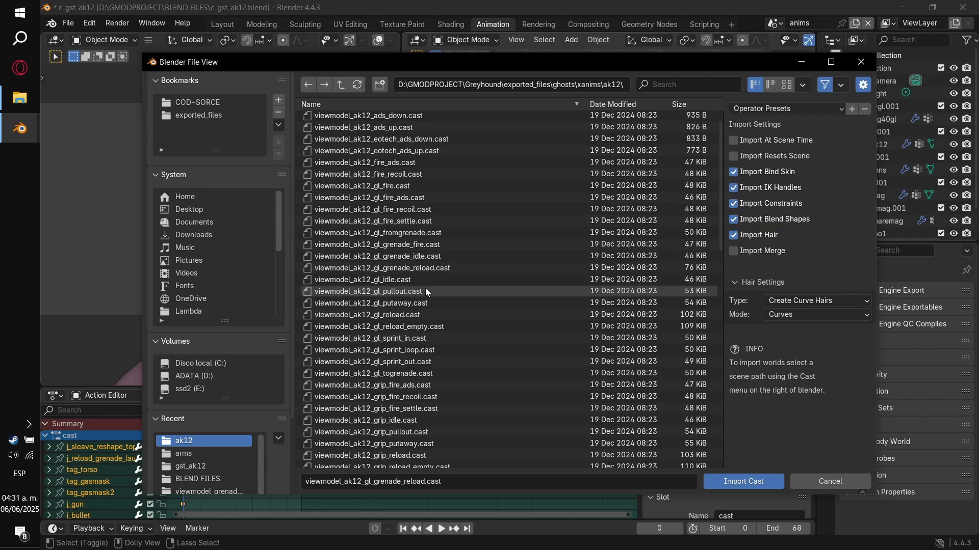
pyautogui.doubleClick(425, 288)
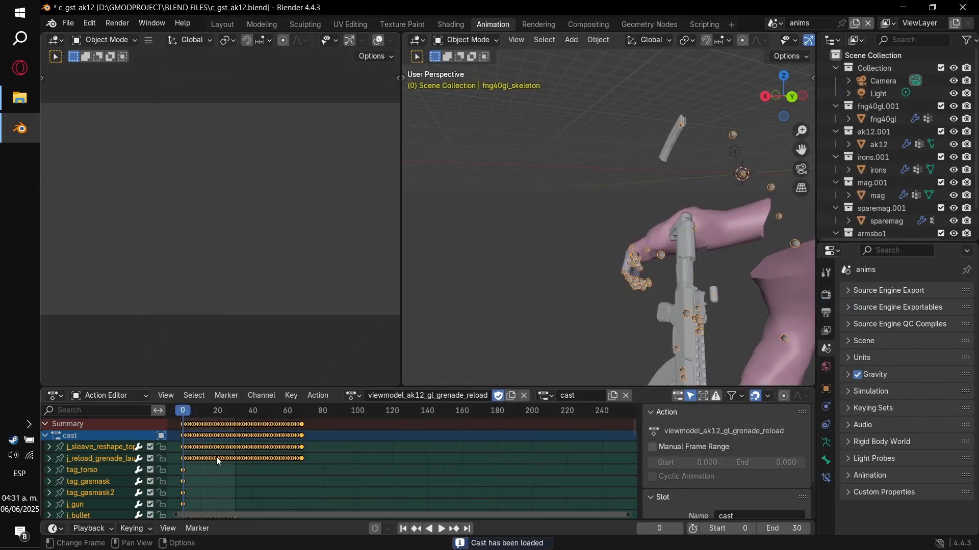
# Play and scrub the combined animation, and undo both Cast imports.
pyautogui.press('space')
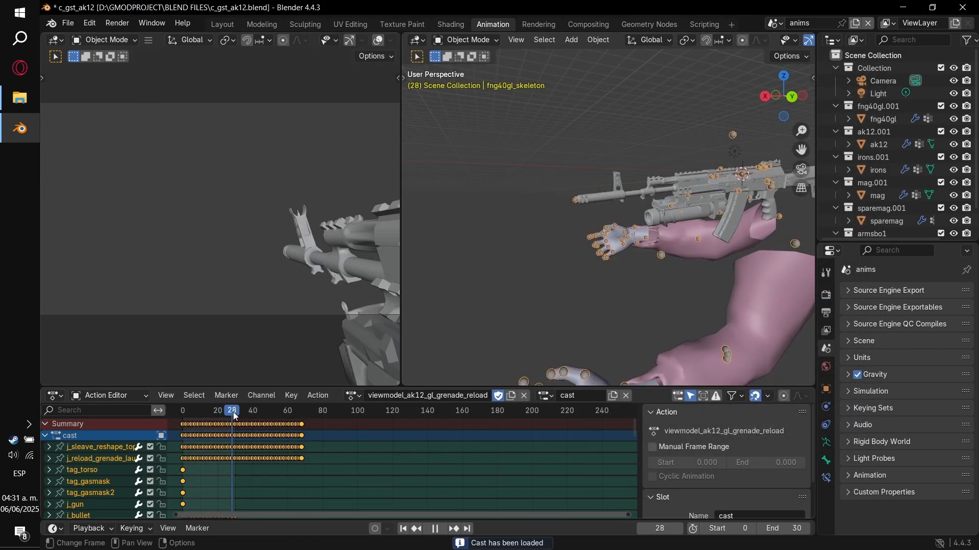
pyautogui.moveTo(234, 415)
pyautogui.mouseDown()
pyautogui.moveTo(256, 412)
pyautogui.moveTo(242, 418)
pyautogui.mouseUp()
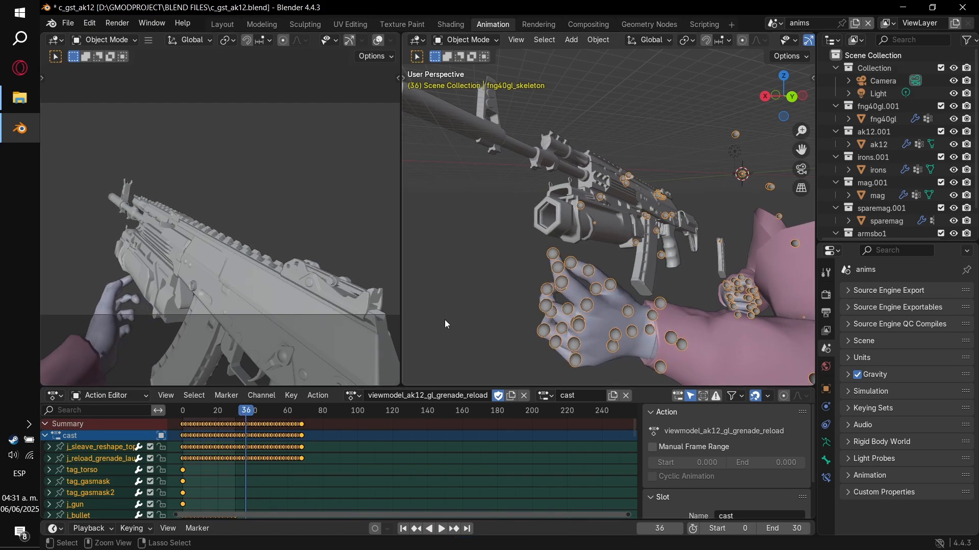
pyautogui.hotkey('ctrl', 'z')
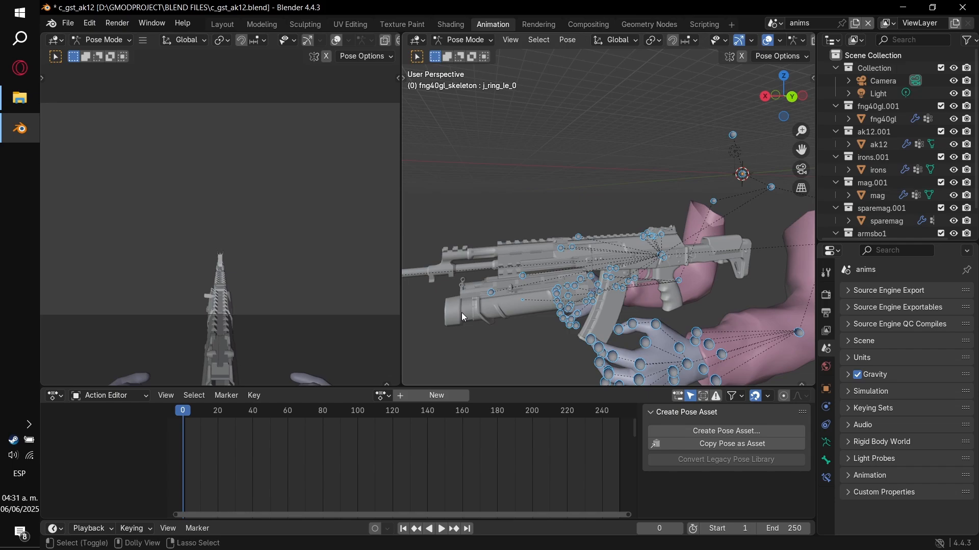
# Reimport viewmodel_ak12_gl_grenade_reload.cast with Import Resets Scene turned on and keep the playhead at frame 0.
pyautogui.hotkey('ctrl', 'shift', 'i')
pyautogui.click(742, 156)
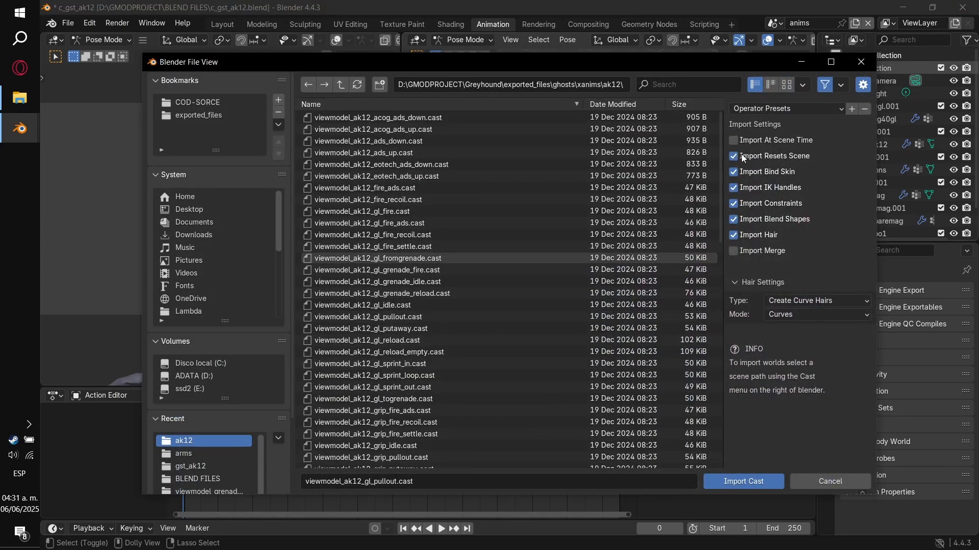
pyautogui.doubleClick(399, 294)
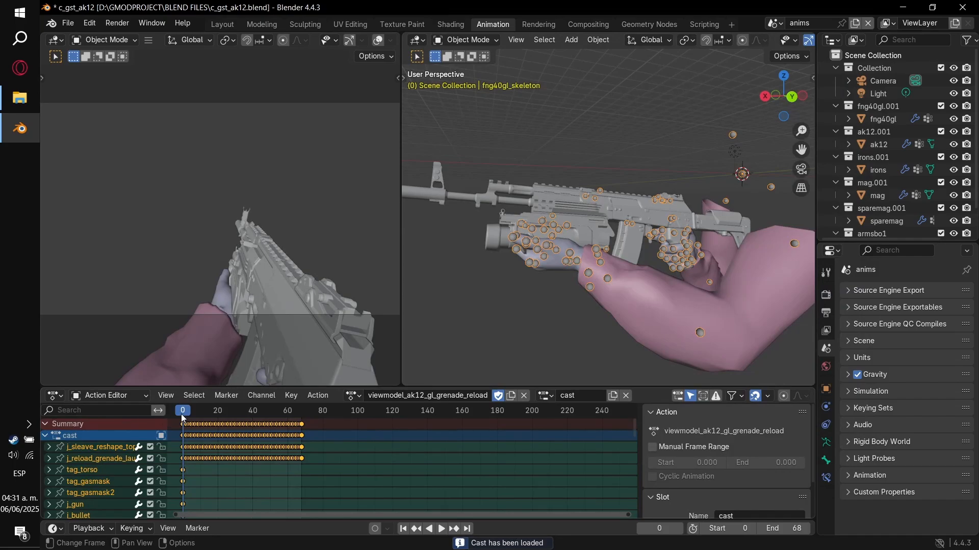
pyautogui.moveTo(181, 414)
pyautogui.mouseDown()
pyautogui.moveTo(289, 425)
pyautogui.moveTo(182, 414)
pyautogui.mouseUp()
# Import viewmodel_ak12_gl_reload_empty.cast with Import Resets Scene on and inspect its pose at frame 0.
pyautogui.hotkey('ctrl', 'shift', 'c')
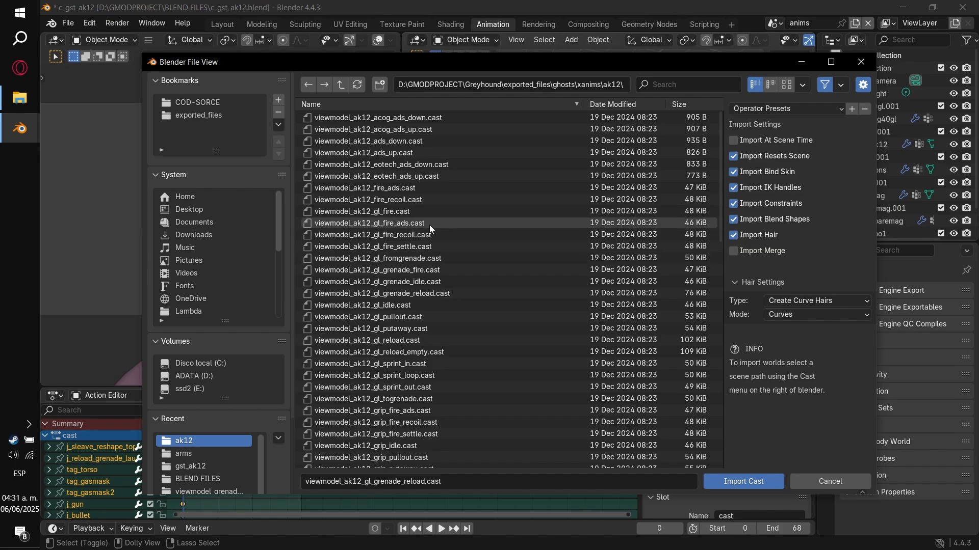
pyautogui.doubleClick(424, 351)
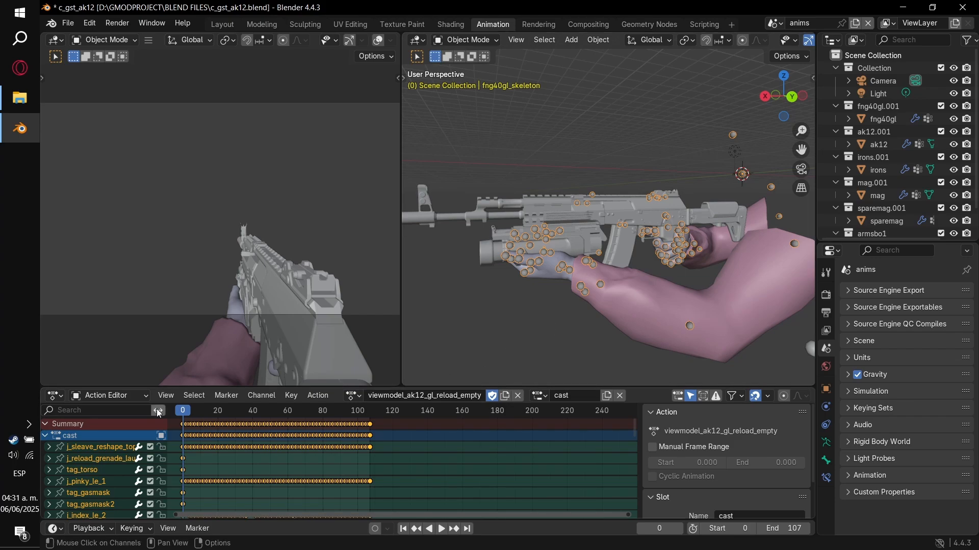
pyautogui.moveTo(185, 411)
pyautogui.mouseDown()
pyautogui.moveTo(635, 409)
pyautogui.moveTo(190, 412)
pyautogui.moveTo(372, 426)
pyautogui.moveTo(183, 428)
pyautogui.mouseUp()
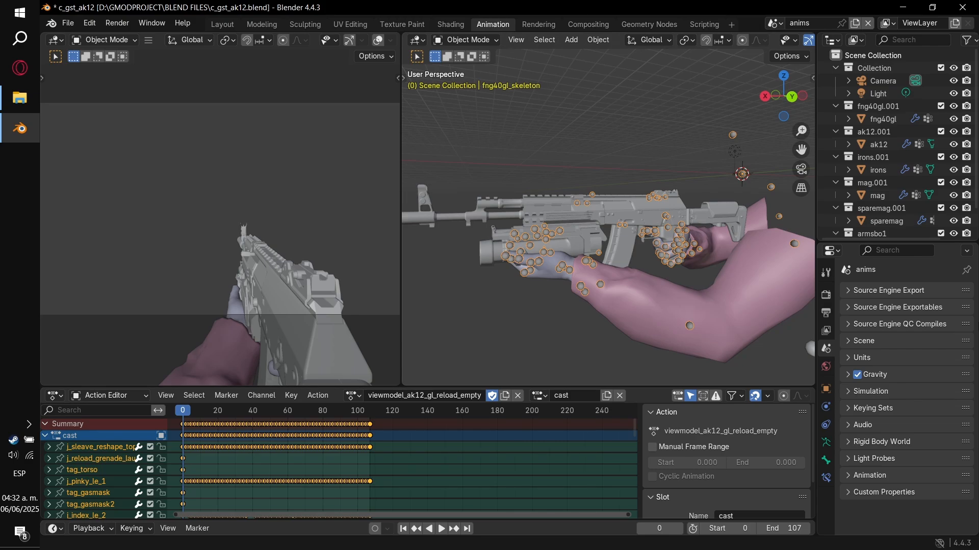
pyautogui.keyDown('shift'); pyautogui.moveTo(506, 313); pyautogui.dragTo(568, 284, button='middle'); pyautogui.keyUp('shift')
pyautogui.scroll(1, 527, 271)
pyautogui.scroll(-3, 525, 270)
# Switch to File Explorer and open the gst_m9a1 folder inside COD-SORCE\ghosts.
pyautogui.click(23, 103)
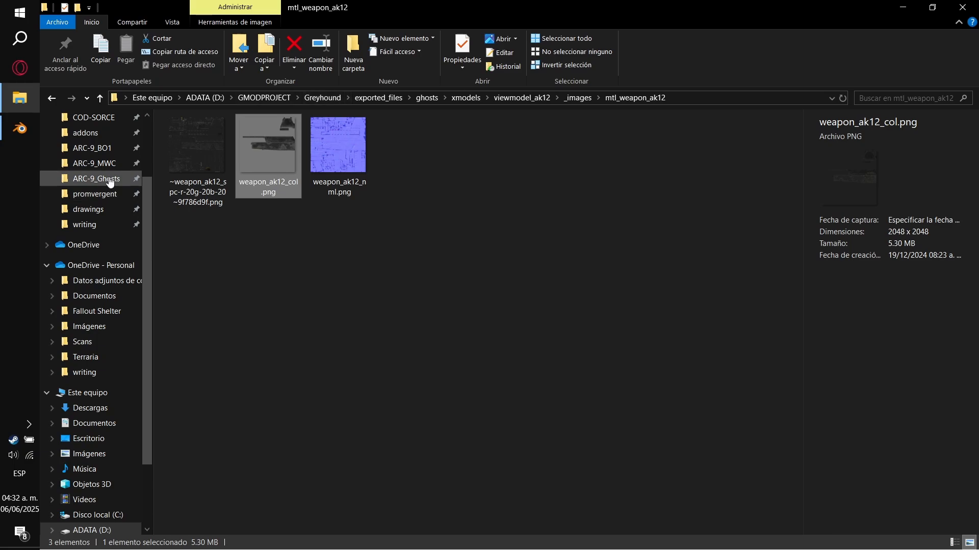
pyautogui.scroll(3, 109, 182)
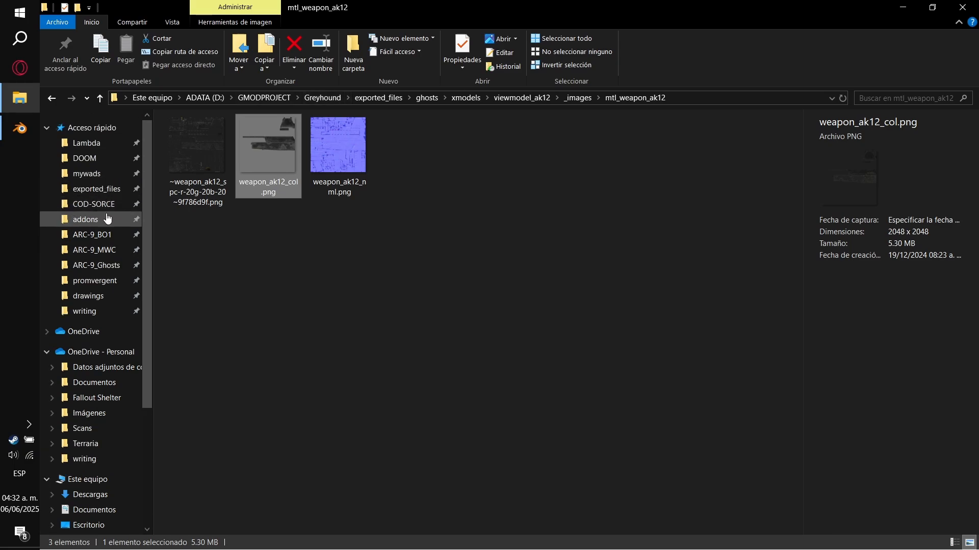
pyautogui.click(102, 203)
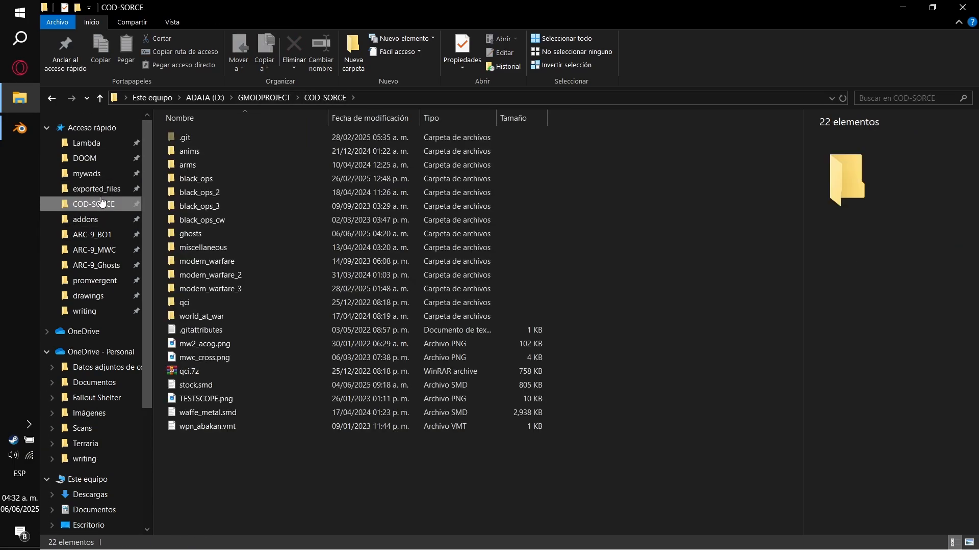
pyautogui.doubleClick(219, 236)
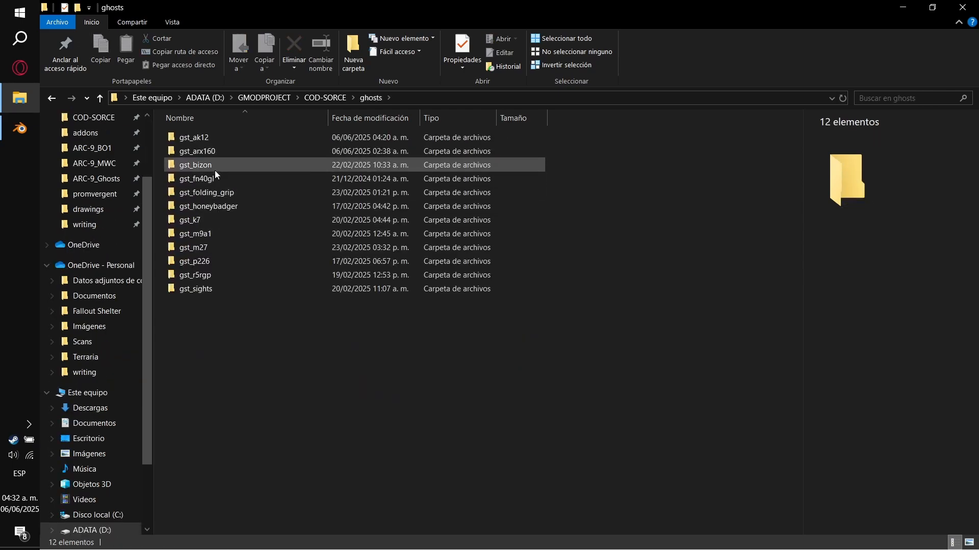
pyautogui.click(209, 234)
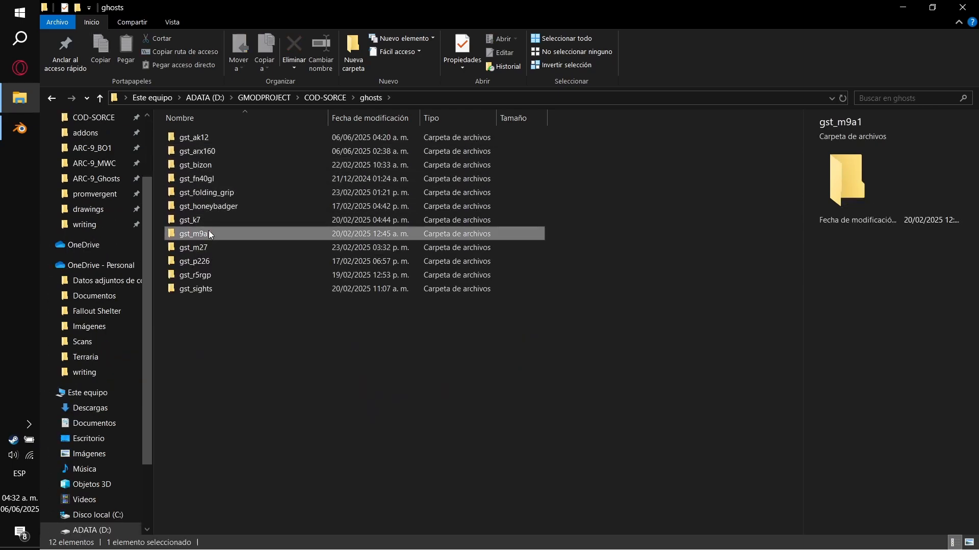
pyautogui.doubleClick(209, 233)
# Locate codrig.qci and c_gst_m9a1.qc in the gst_m9a1 folder and open c_gst_m9a1.qc in Visual Studio Code.
pyautogui.click(203, 197)
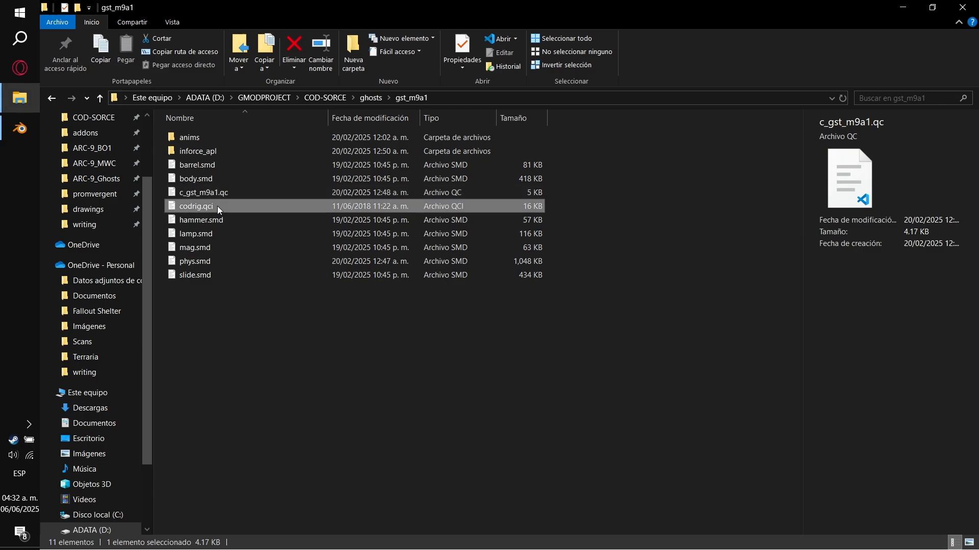
pyautogui.click(217, 206)
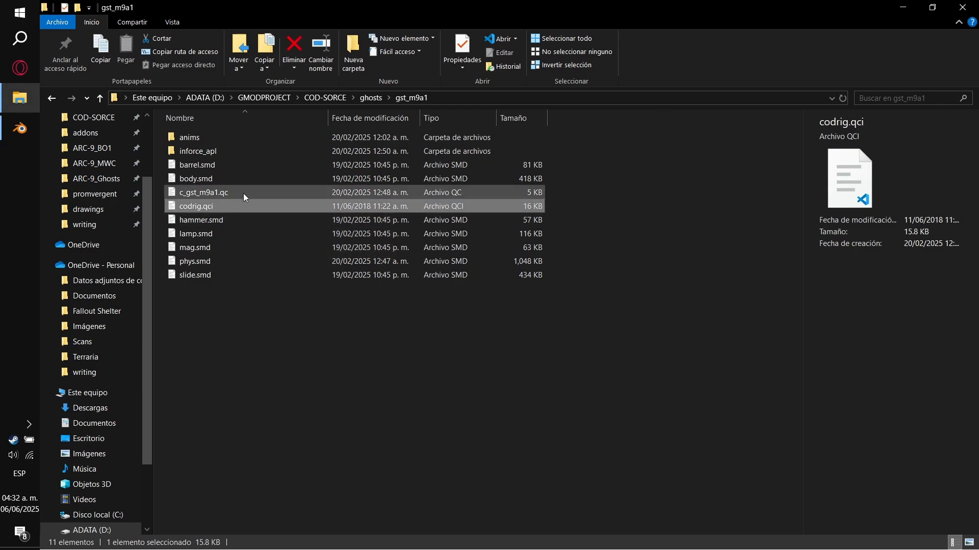
pyautogui.click(243, 194)
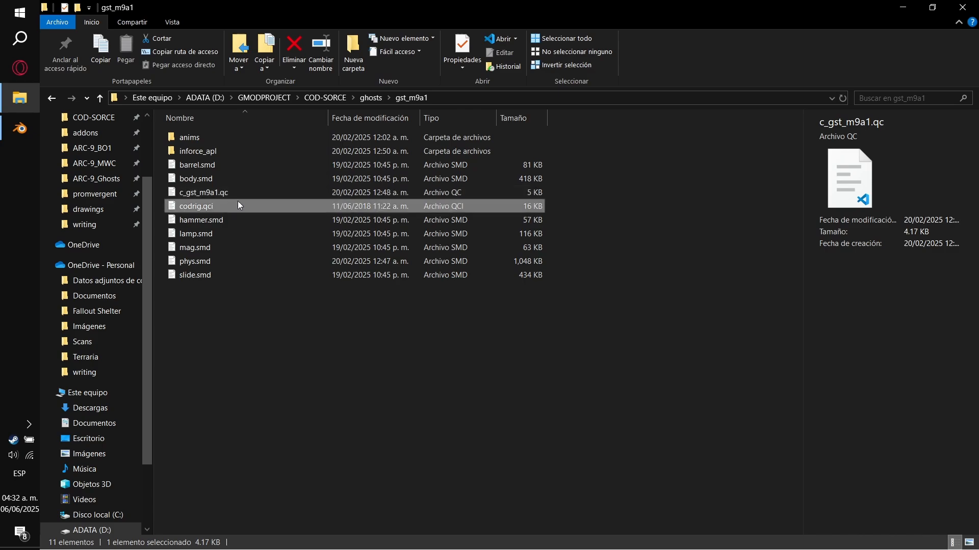
pyautogui.click(238, 204)
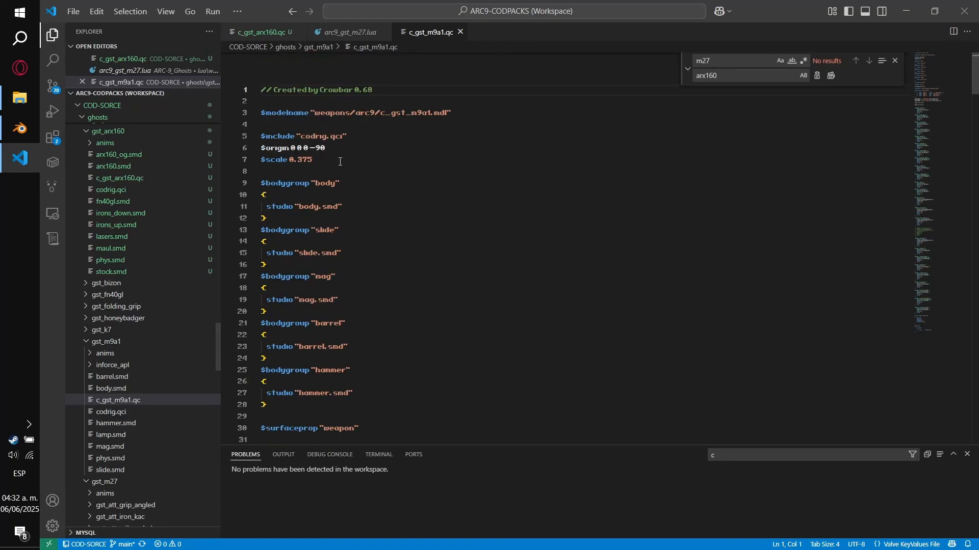
# Enlarge the editor text and highlight the $include "codrig.qci", $origin 0 0 0 -90 and $scale 0.375 lines in c_gst_m9a1.qc.
pyautogui.click(338, 152)
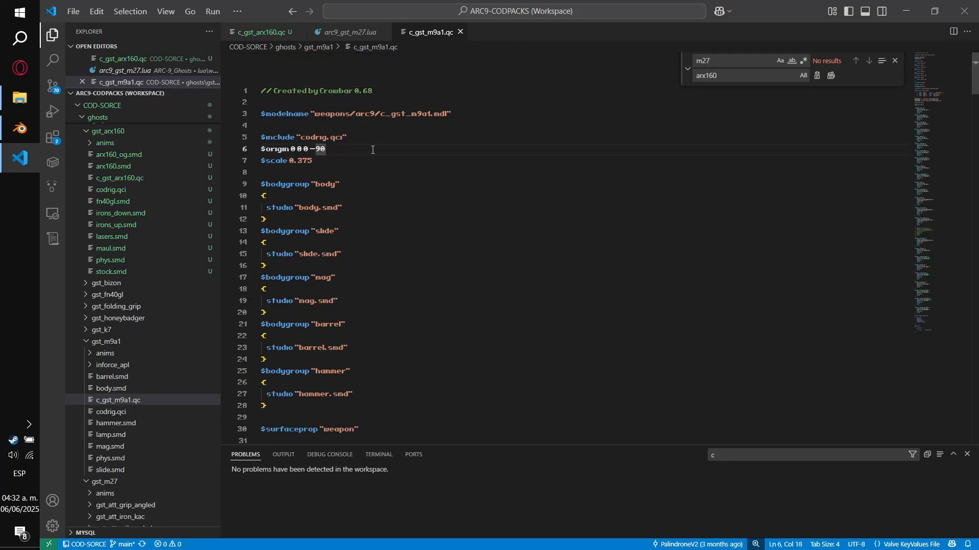
pyautogui.hotkey('ctrl', '+')
pyautogui.hotkey('ctrl', '+')
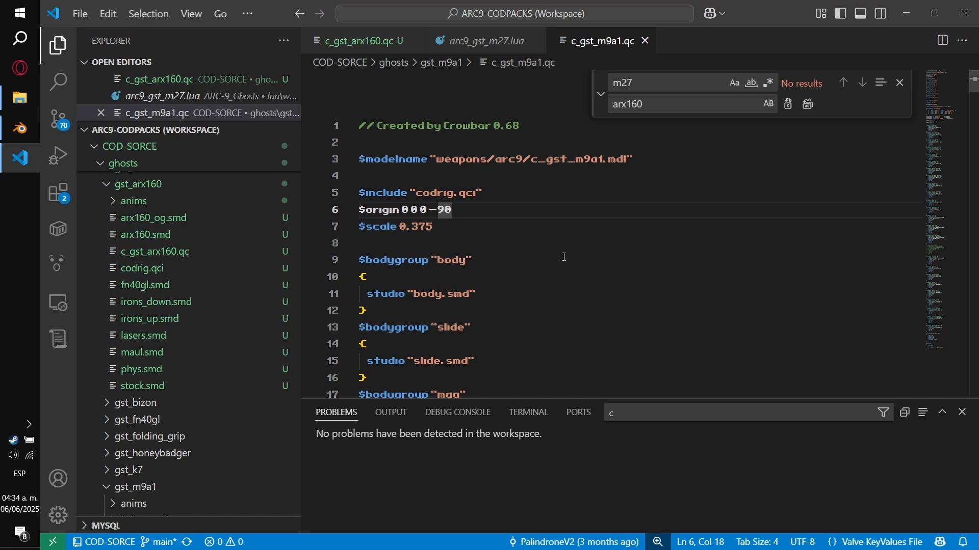
pyautogui.scroll(-2, 563, 261)
pyautogui.scroll(-2, 563, 263)
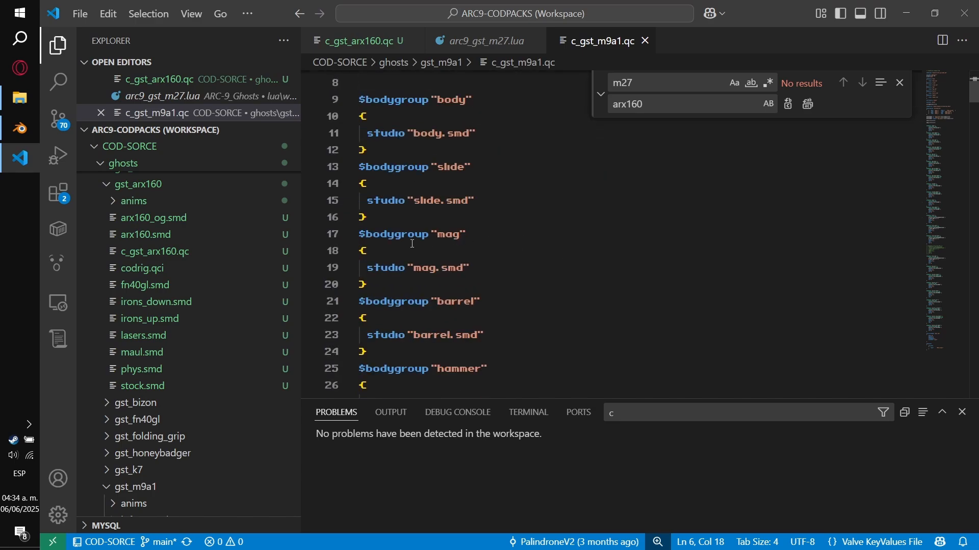
pyautogui.scroll(3, 544, 188)
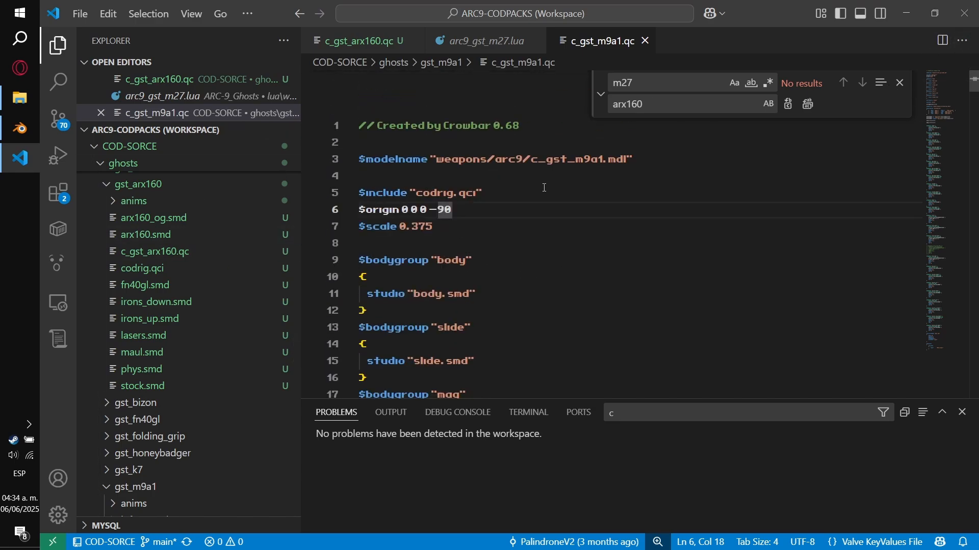
pyautogui.moveTo(438, 227); pyautogui.dragTo(323, 192)
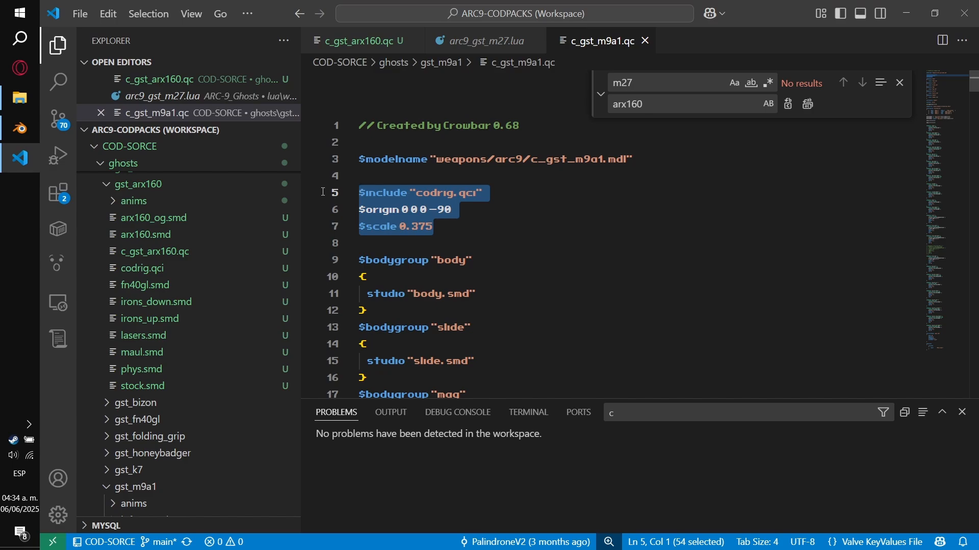